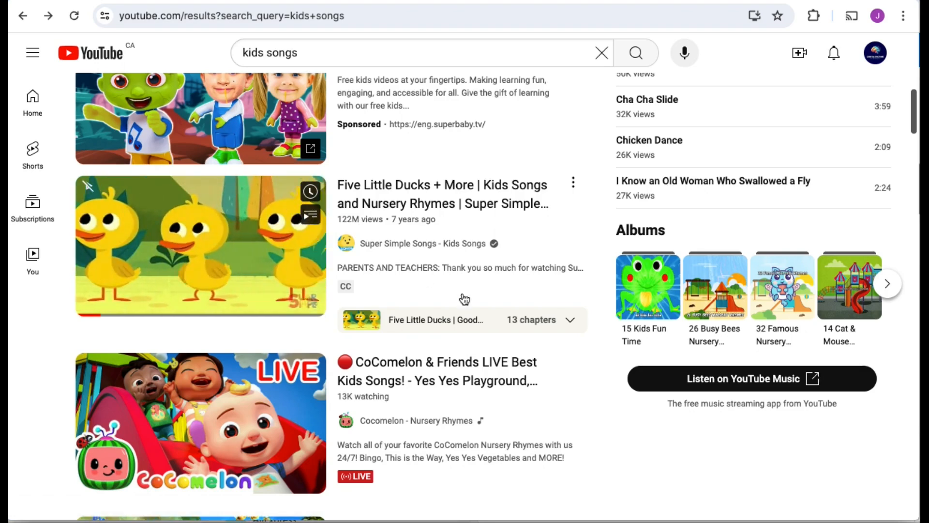
Browse the YouTube results for kids songs, examining the videos' view counts, live audiences and channels.
{"action": "scroll", "coordinate": [565, 392], "scroll_direction": "down", "scroll_amount": 6}
{"action": "scroll", "coordinate": [567, 385], "scroll_direction": "down", "scroll_amount": 2}
{"action": "scroll", "coordinate": [567, 383], "scroll_direction": "down", "scroll_amount": 10}
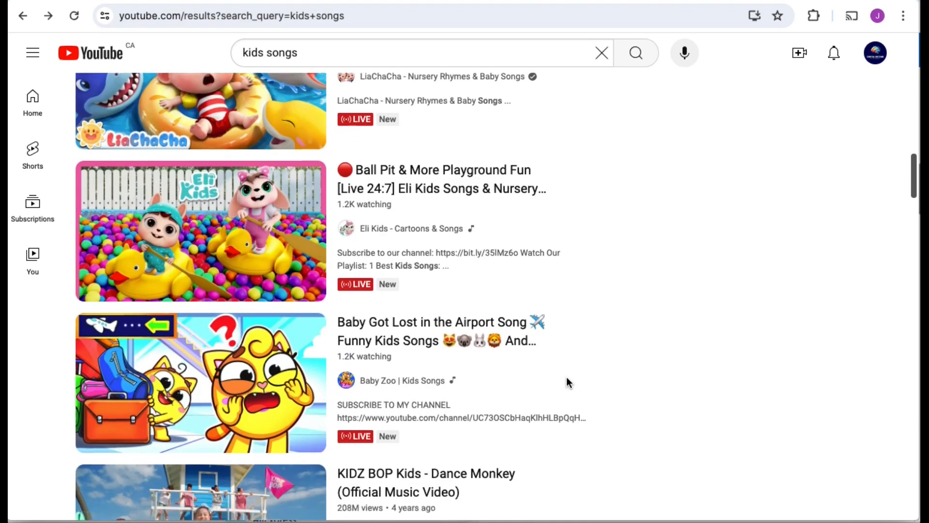
{"action": "scroll", "coordinate": [568, 380], "scroll_direction": "up", "scroll_amount": 7}
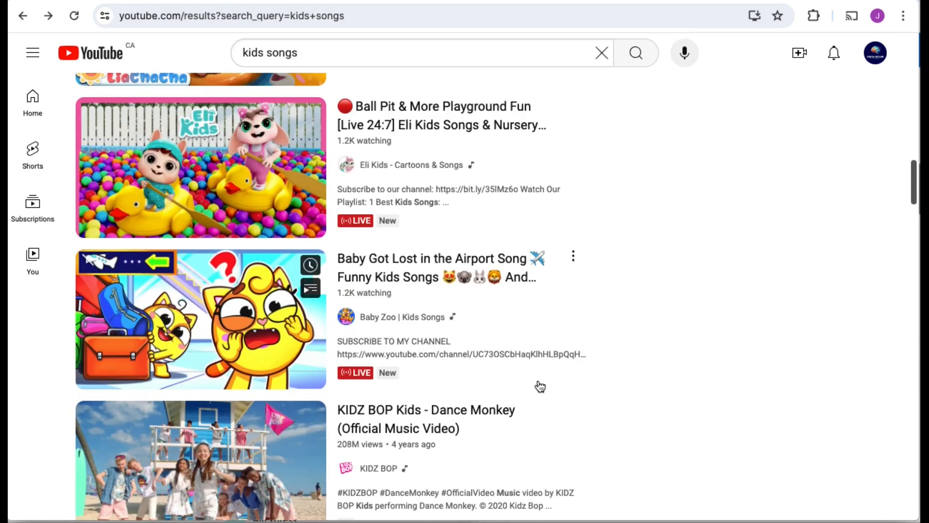
{"action": "scroll", "coordinate": [547, 385], "scroll_direction": "up", "scroll_amount": 3}
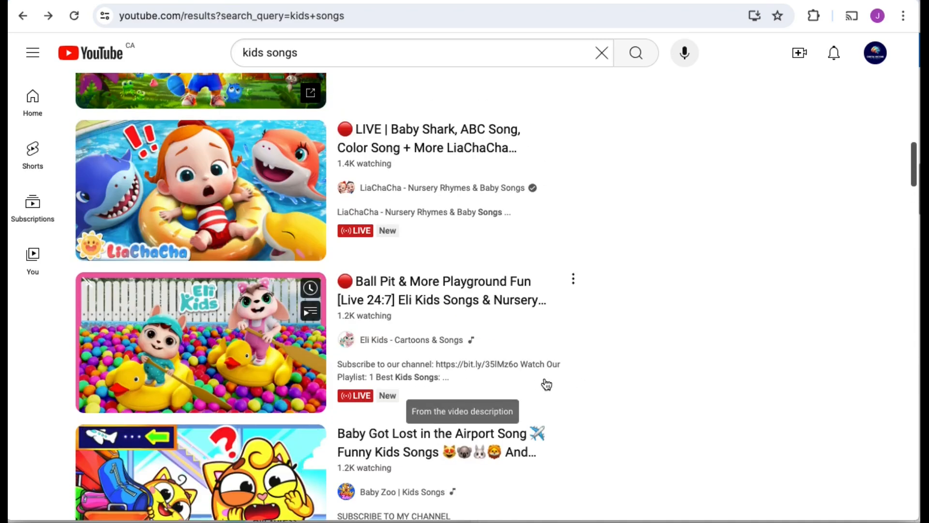
{"action": "scroll", "coordinate": [547, 384], "scroll_direction": "down", "scroll_amount": 10}
{"action": "scroll", "coordinate": [547, 384], "scroll_direction": "down", "scroll_amount": 20}
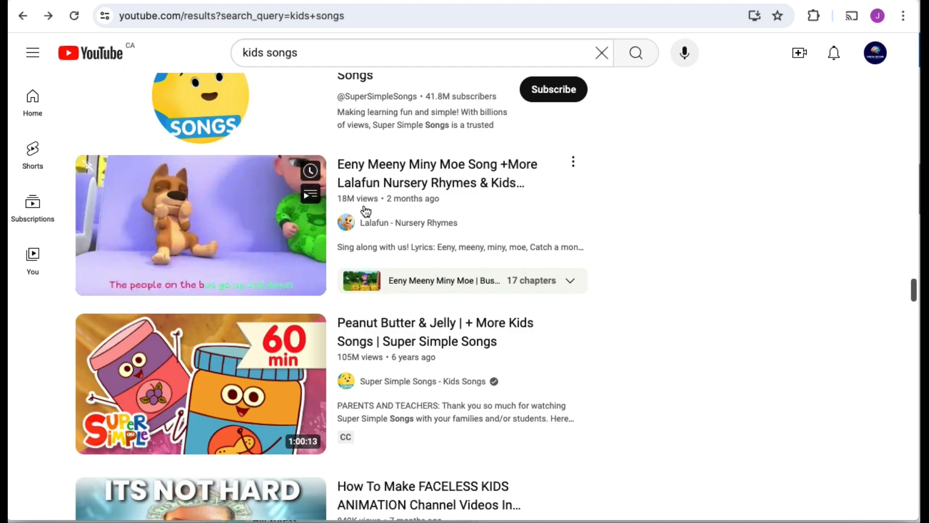
{"action": "scroll", "coordinate": [583, 368], "scroll_direction": "down", "scroll_amount": 12}
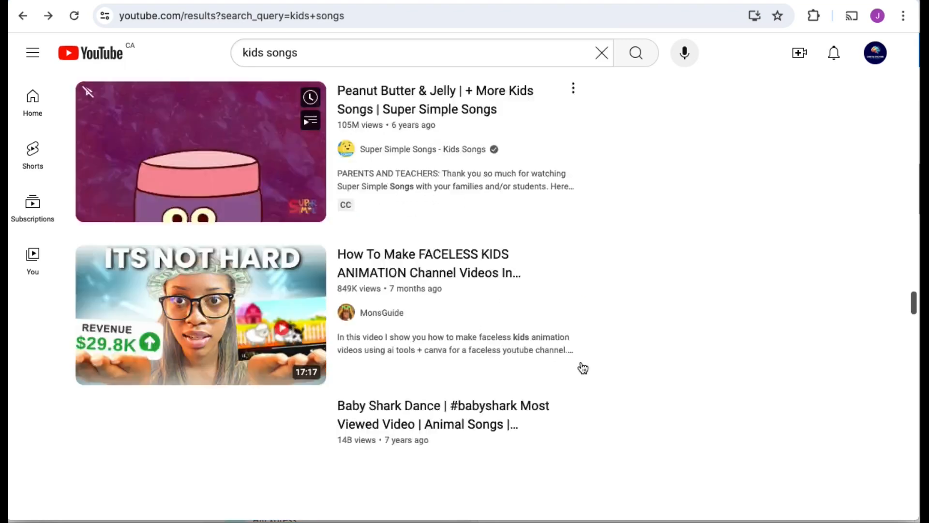
{"action": "scroll", "coordinate": [683, 181], "scroll_direction": "up", "scroll_amount": 15}
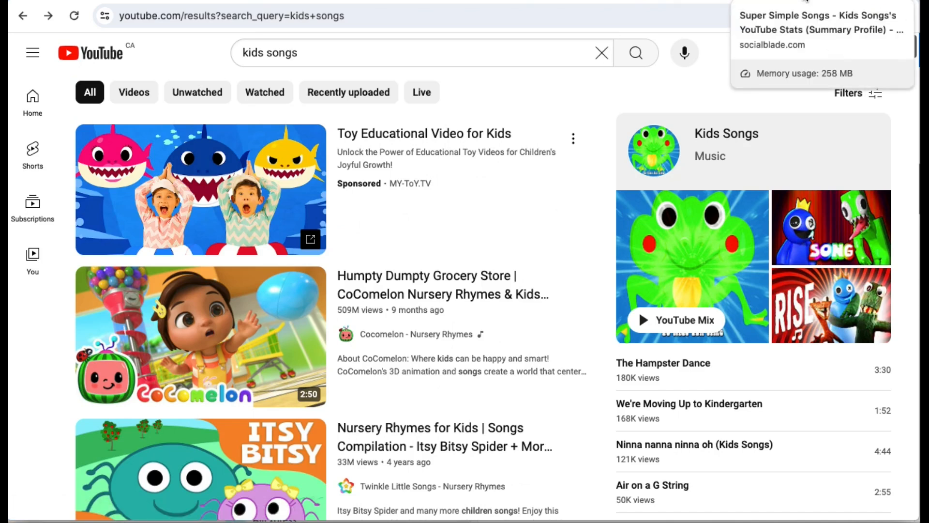
Switch to the Social Blade page for Super Simple Songs and examine its estimated monthly and yearly earnings.
{"action": "left_click", "coordinate": [806, 1]}
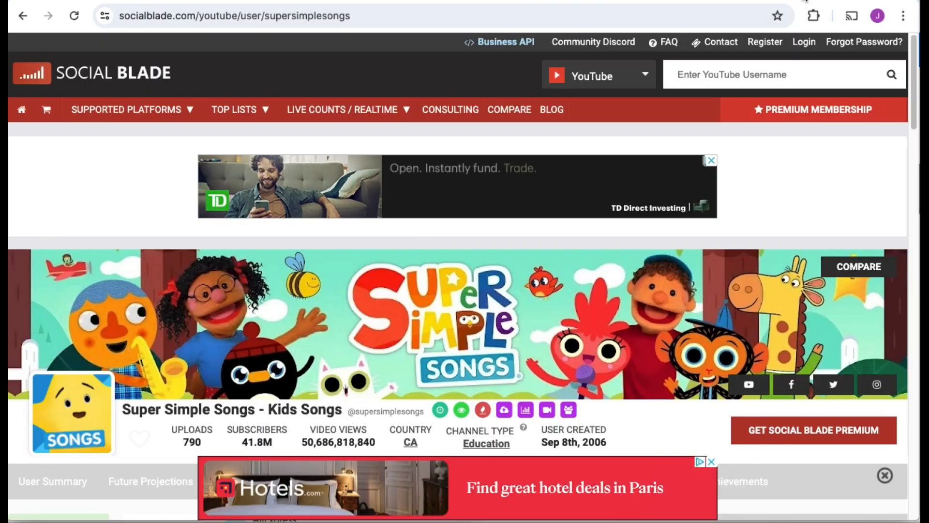
{"action": "scroll", "coordinate": [786, 325], "scroll_direction": "down", "scroll_amount": 2}
{"action": "scroll", "coordinate": [786, 325], "scroll_direction": "down", "scroll_amount": 2}
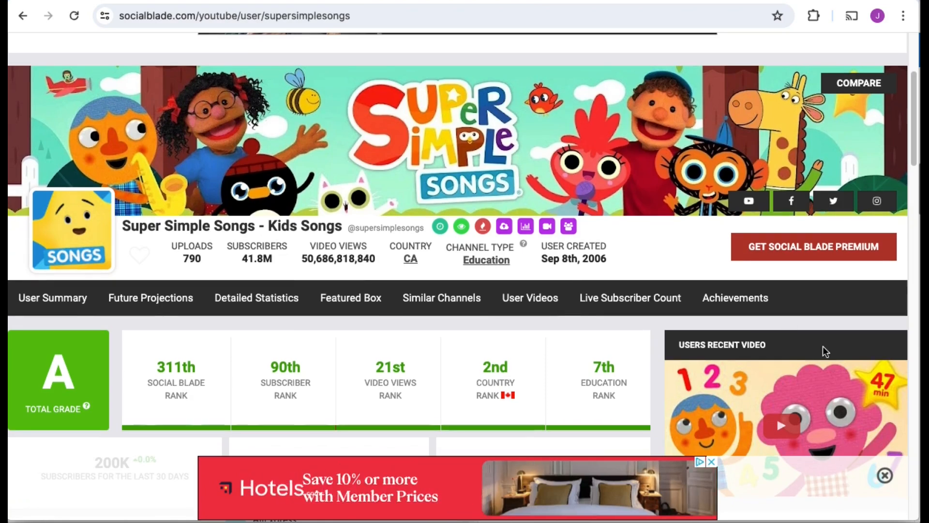
{"action": "scroll", "coordinate": [398, 481], "scroll_direction": "down", "scroll_amount": 1}
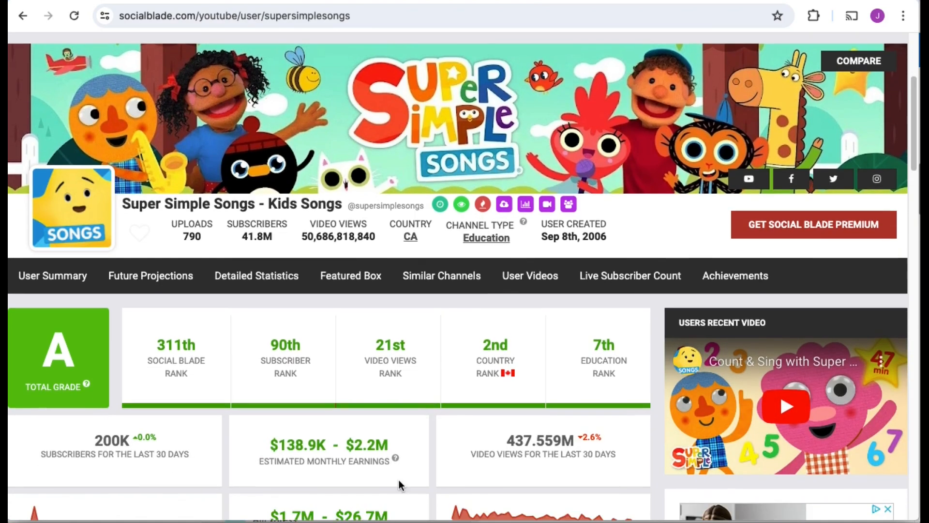
{"action": "scroll", "coordinate": [420, 446], "scroll_direction": "down", "scroll_amount": 3}
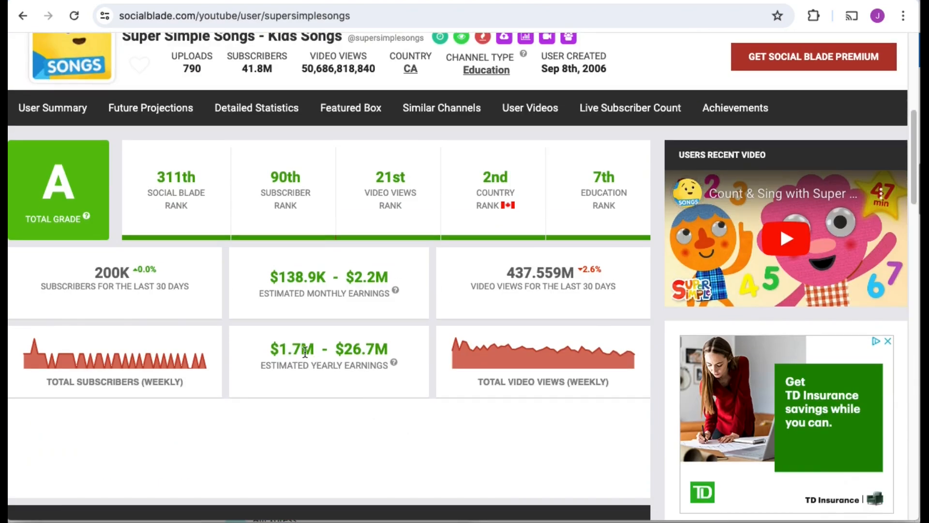
{"action": "left_click_drag", "start_coordinate": [342, 270], "coordinate": [393, 274]}
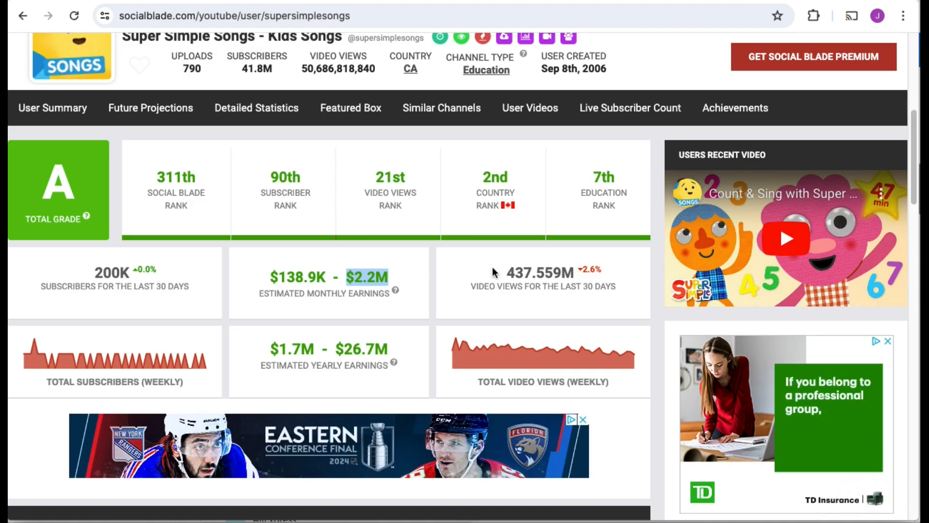
{"action": "scroll", "coordinate": [850, 94], "scroll_direction": "up", "scroll_amount": 3}
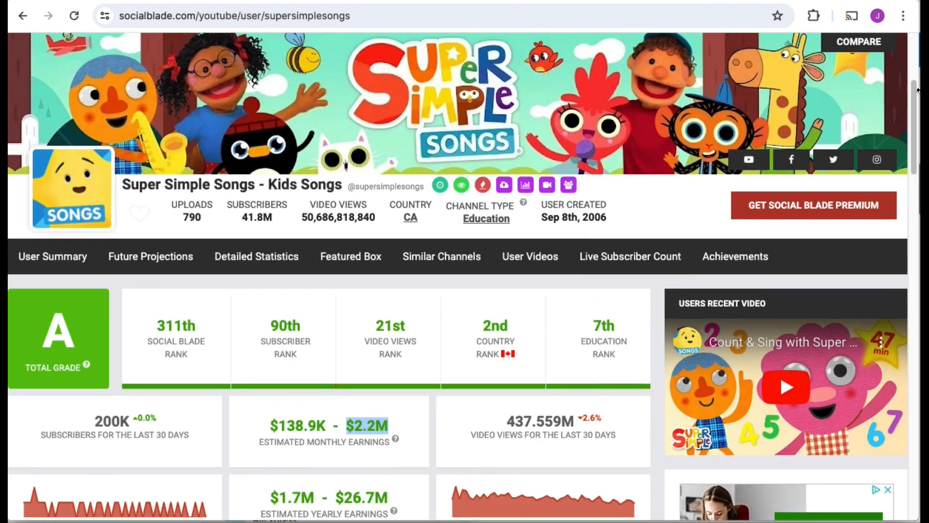
Switch to the Social Blade page for Cocomelon - Nursery Rhymes and highlight the upper estimates of its monthly and yearly earnings.
{"action": "left_click", "coordinate": [804, 1]}
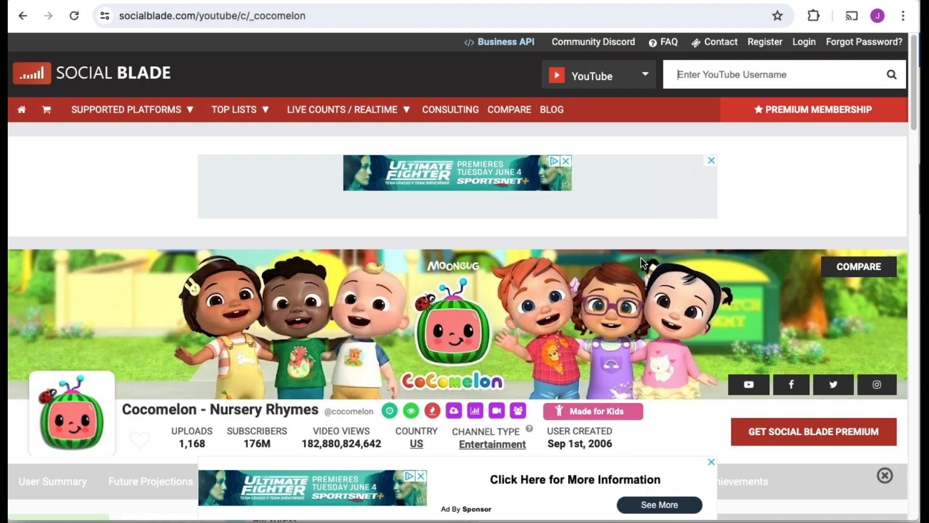
{"action": "scroll", "coordinate": [640, 259], "scroll_direction": "down", "scroll_amount": 6}
{"action": "scroll", "coordinate": [640, 261], "scroll_direction": "down", "scroll_amount": 1}
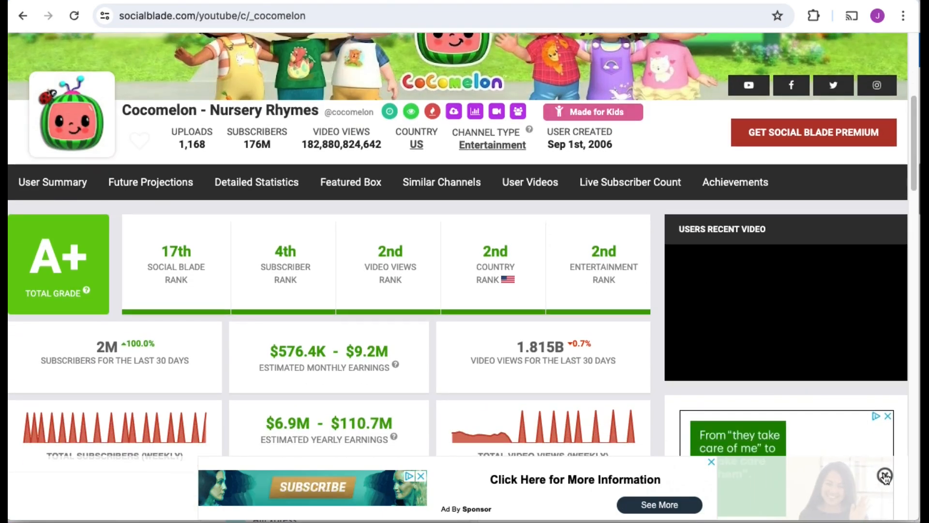
{"action": "scroll", "coordinate": [603, 371], "scroll_direction": "down", "scroll_amount": 2}
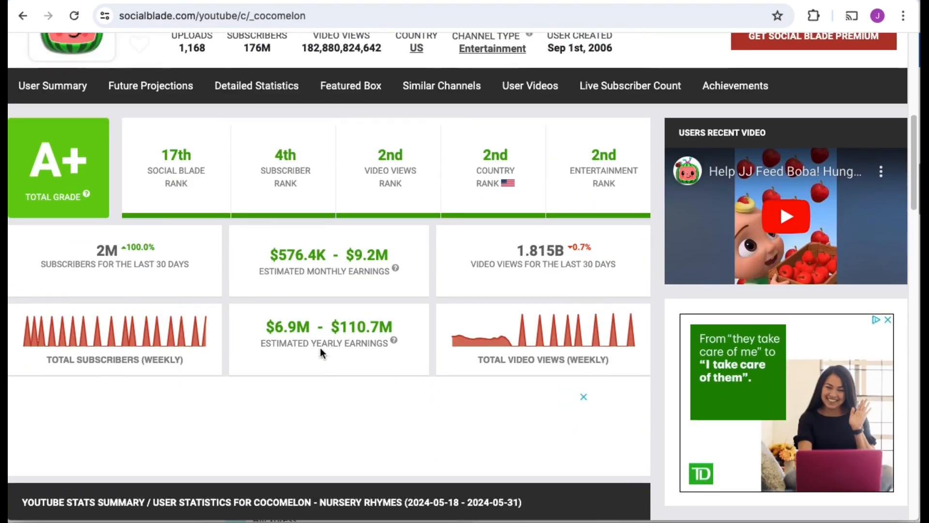
{"action": "left_click_drag", "start_coordinate": [347, 256], "coordinate": [401, 249]}
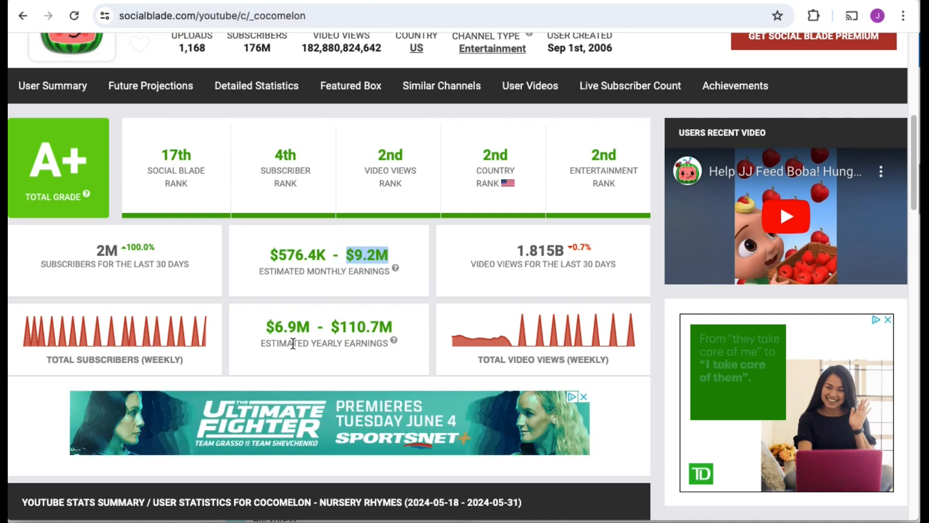
{"action": "left_click_drag", "start_coordinate": [330, 326], "coordinate": [438, 326]}
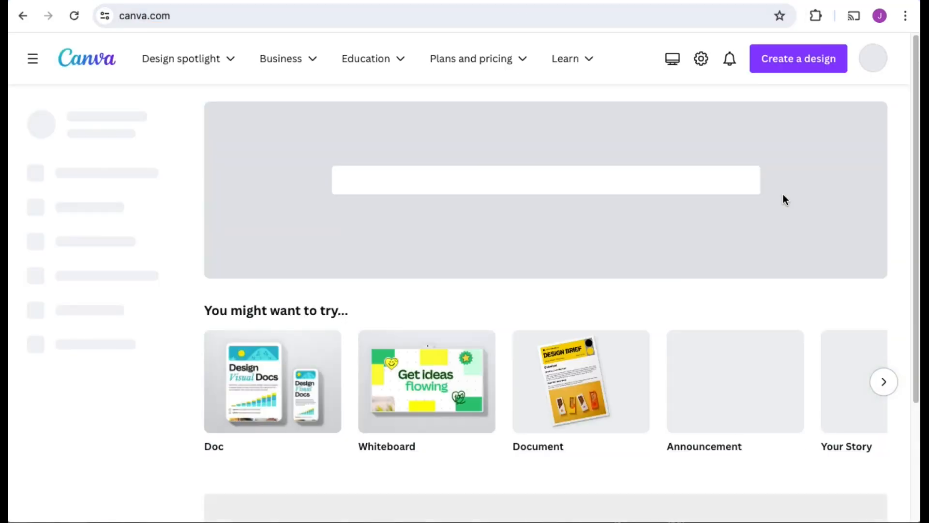
In Canva, create a new blank landscape video design, searching the design types for "you".
{"action": "mouse_move", "coordinate": [192, 77]}
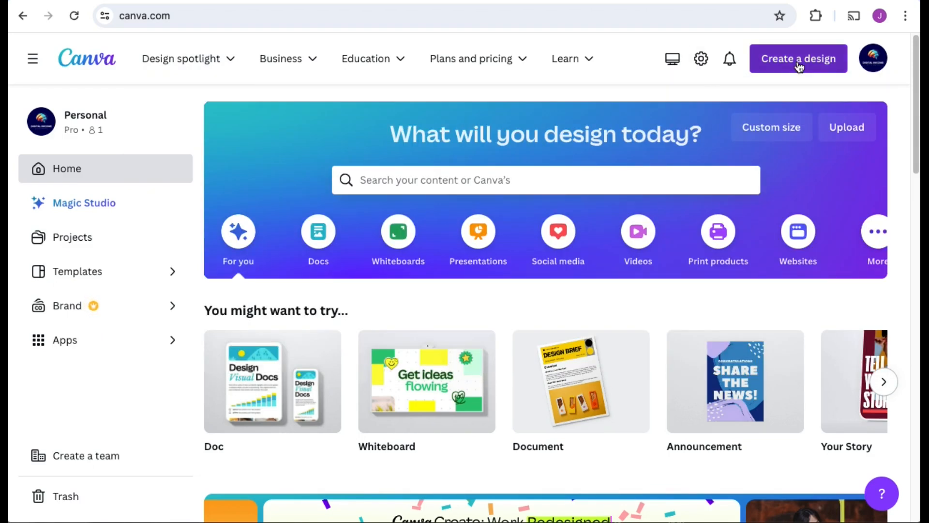
{"action": "left_click", "coordinate": [799, 66]}
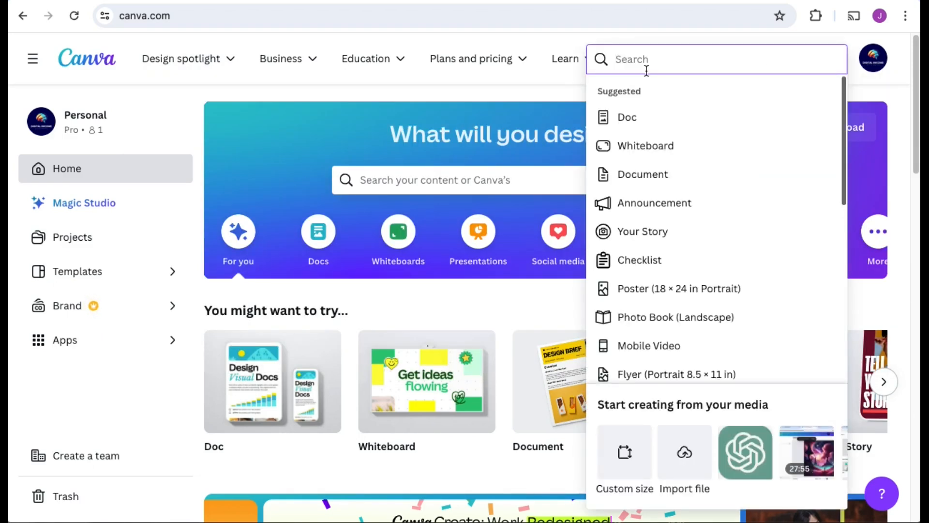
{"action": "type", "text": "you"}
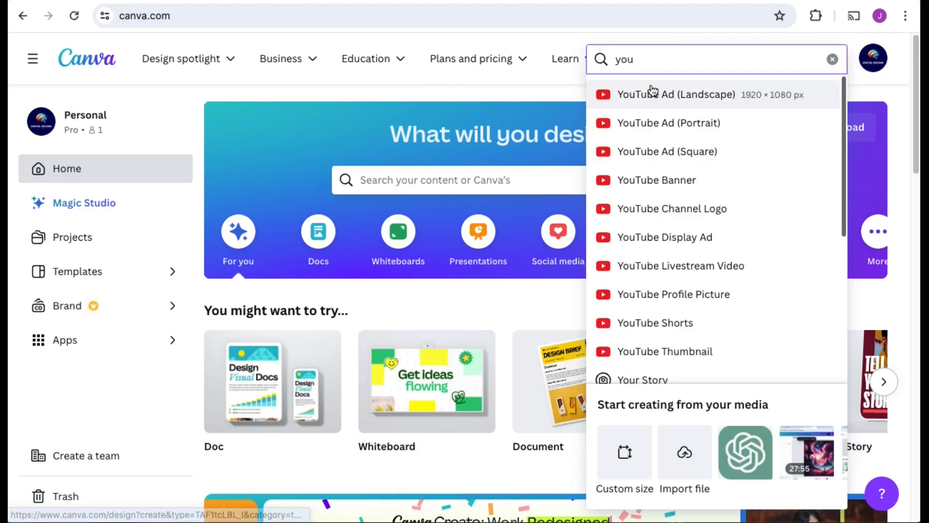
{"action": "scroll", "coordinate": [660, 286], "scroll_direction": "down", "scroll_amount": 1}
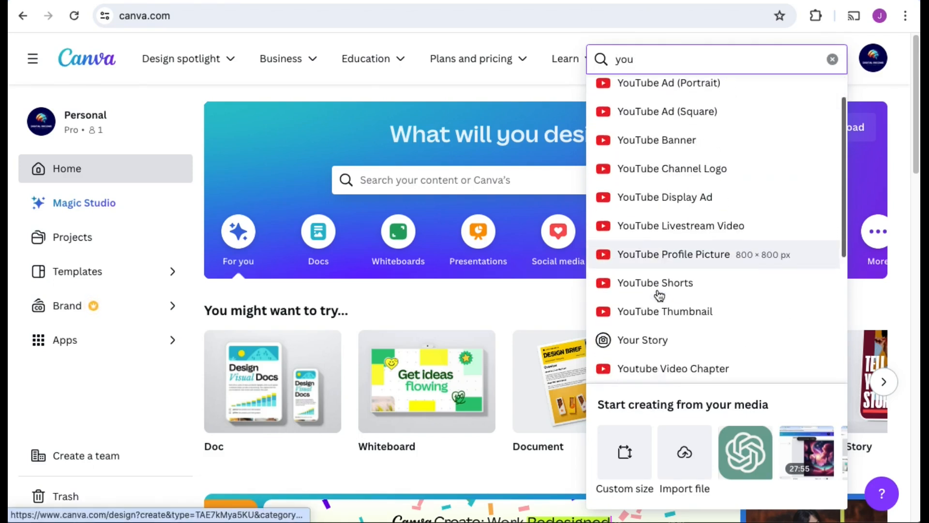
{"action": "scroll", "coordinate": [659, 293], "scroll_direction": "down", "scroll_amount": 5}
{"action": "left_click", "coordinate": [670, 347]}
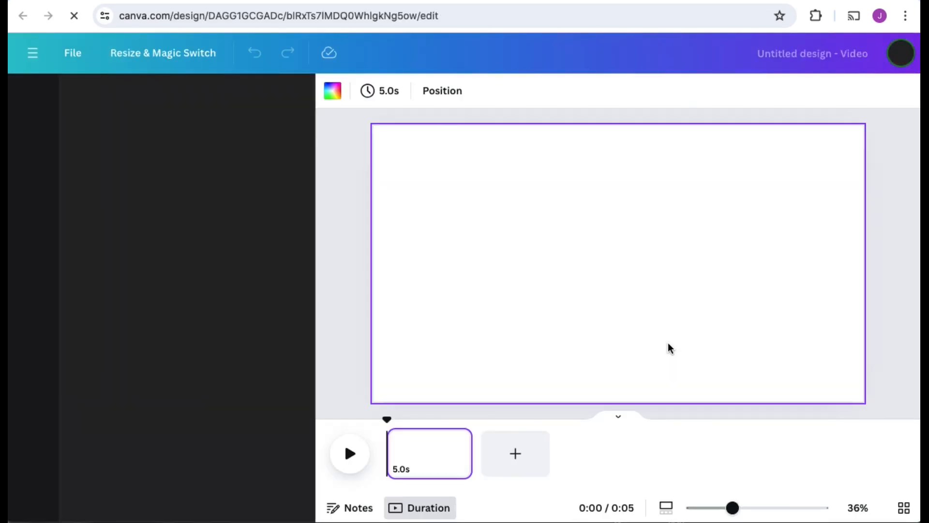
Search the video templates for "tree landscape".
{"action": "left_click", "coordinate": [263, 99]}
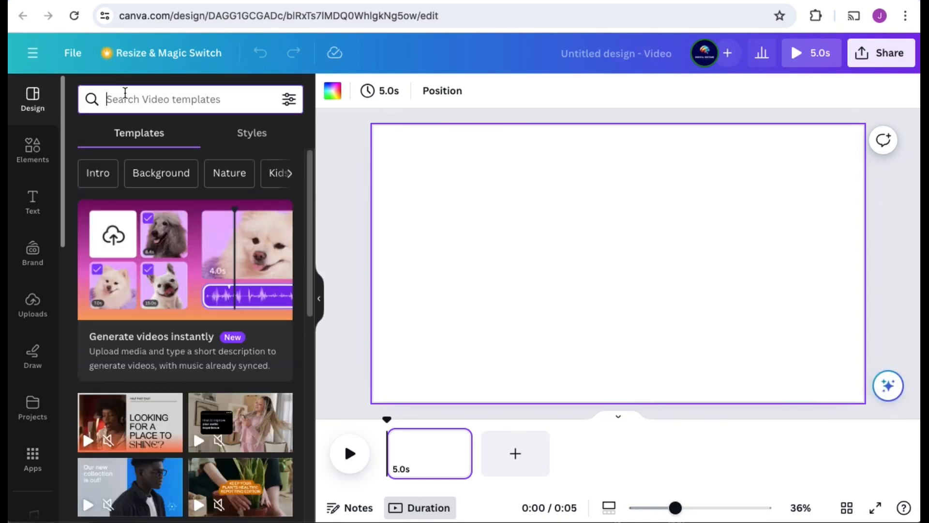
{"action": "type", "text": "tree landsc"}
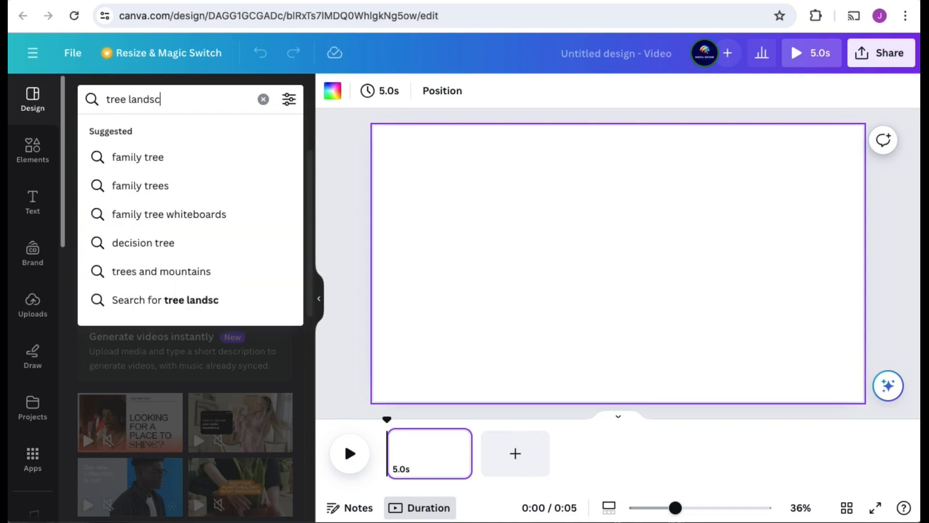
{"action": "key", "text": "Return"}
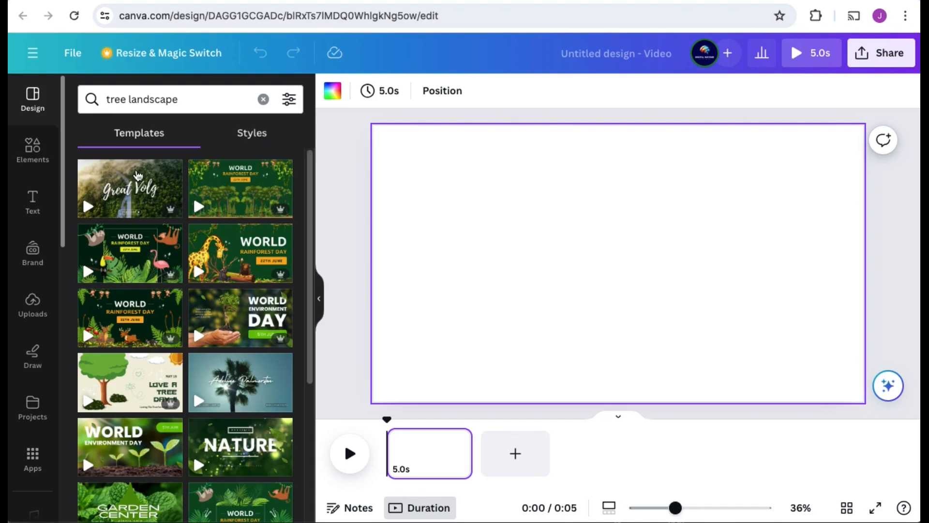
Search the design elements for "tree landscape".
{"action": "left_click", "coordinate": [22, 151]}
{"action": "left_click", "coordinate": [222, 106]}
{"action": "type", "text": "tree"}
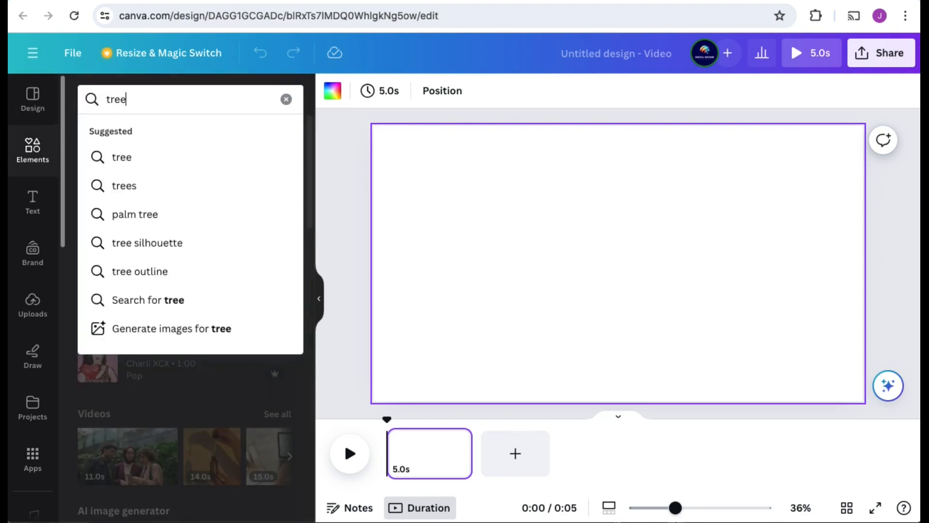
{"action": "type", "text": " land"}
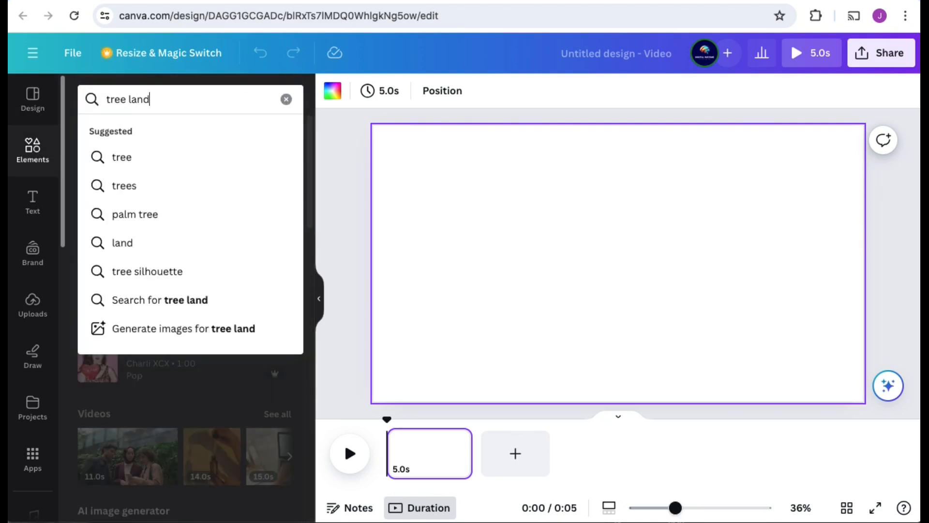
{"action": "type", "text": "scape"}
{"action": "key", "text": "Return"}
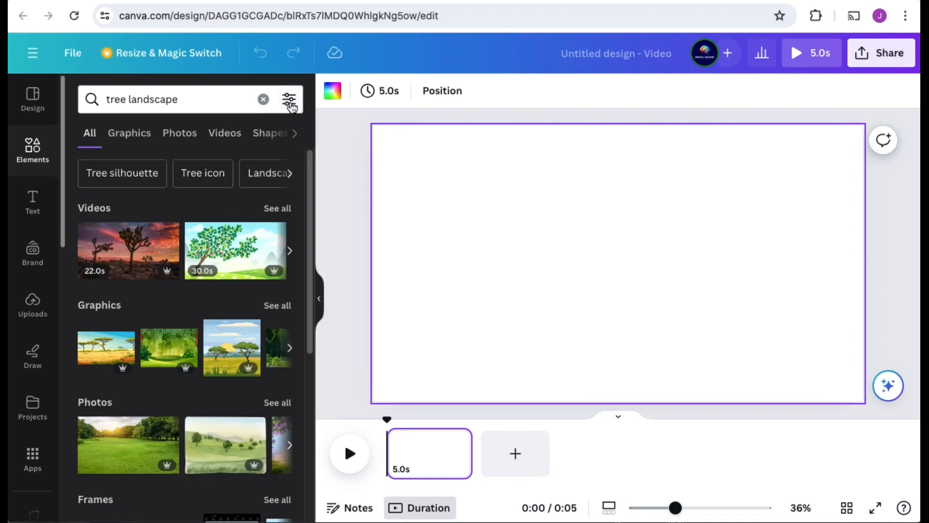
Filter the tree landscape element results to free items only and rerun the search.
{"action": "left_click", "coordinate": [232, 100]}
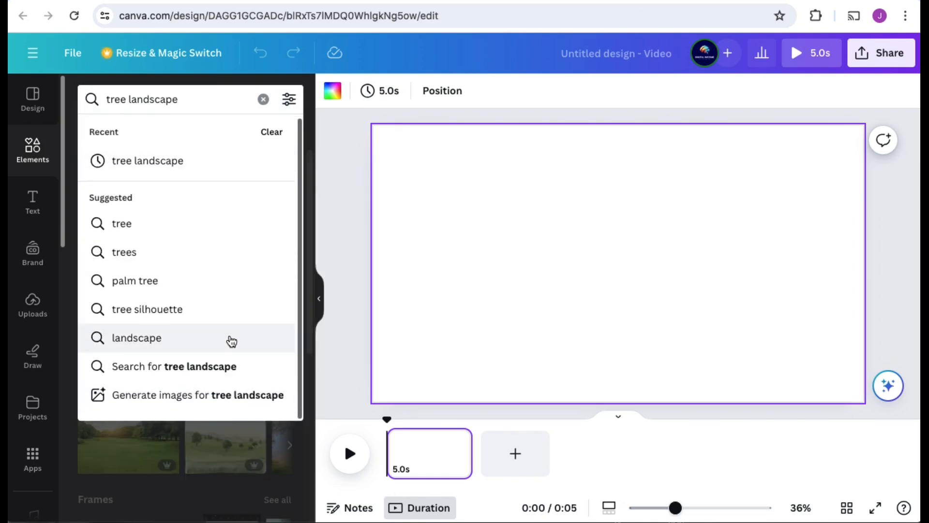
{"action": "left_click", "coordinate": [289, 100]}
{"action": "scroll", "coordinate": [200, 305], "scroll_direction": "down", "scroll_amount": 4}
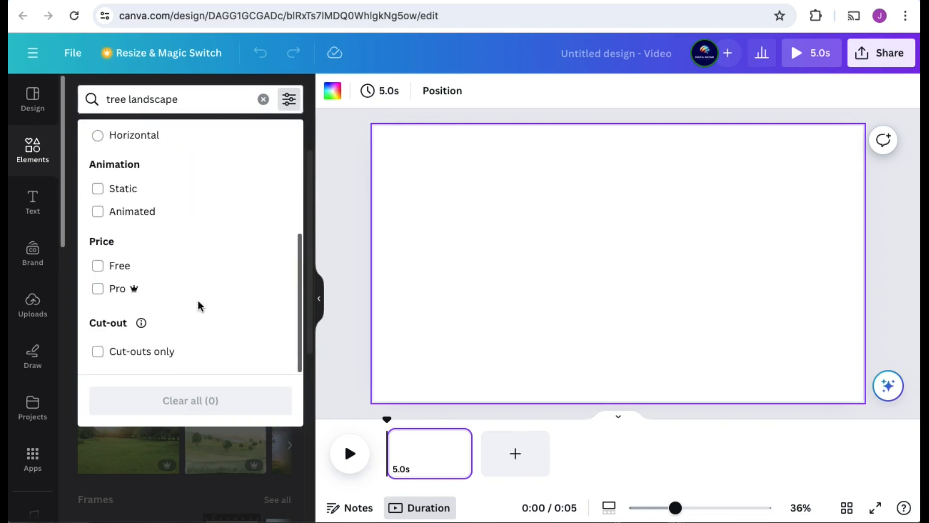
{"action": "left_click", "coordinate": [98, 265]}
{"action": "left_click", "coordinate": [291, 107]}
{"action": "left_click", "coordinate": [292, 107]}
{"action": "left_click", "coordinate": [293, 108]}
{"action": "left_click", "coordinate": [292, 108]}
{"action": "left_click", "coordinate": [172, 101]}
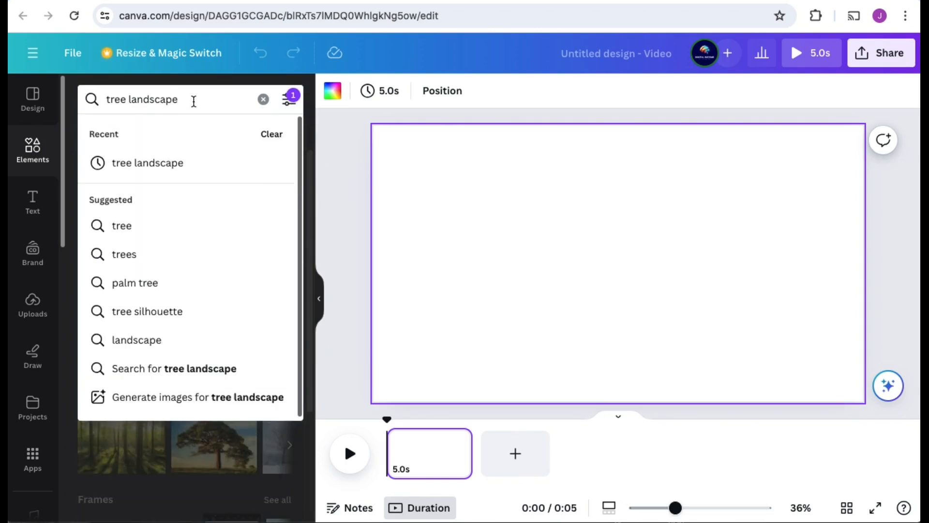
{"action": "key", "text": "Return"}
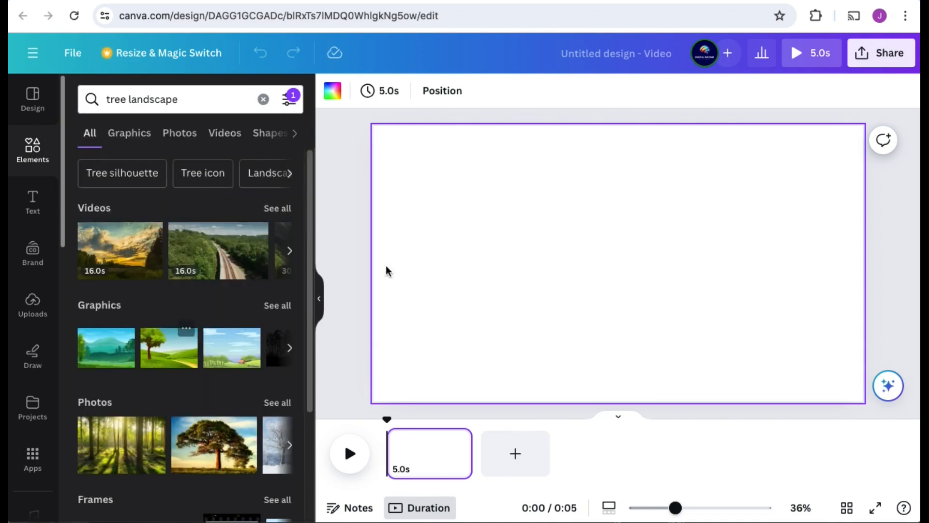
Show all matching graphics and add the pastel blue sky graphic with white clouds to the blank page.
{"action": "left_click", "coordinate": [274, 311]}
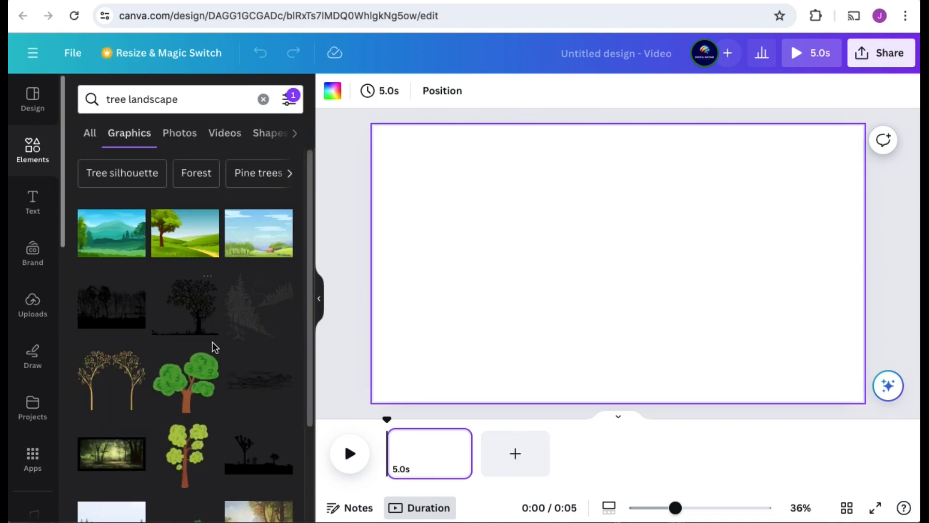
{"action": "left_click", "coordinate": [212, 346]}
{"action": "left_click", "coordinate": [272, 233]}
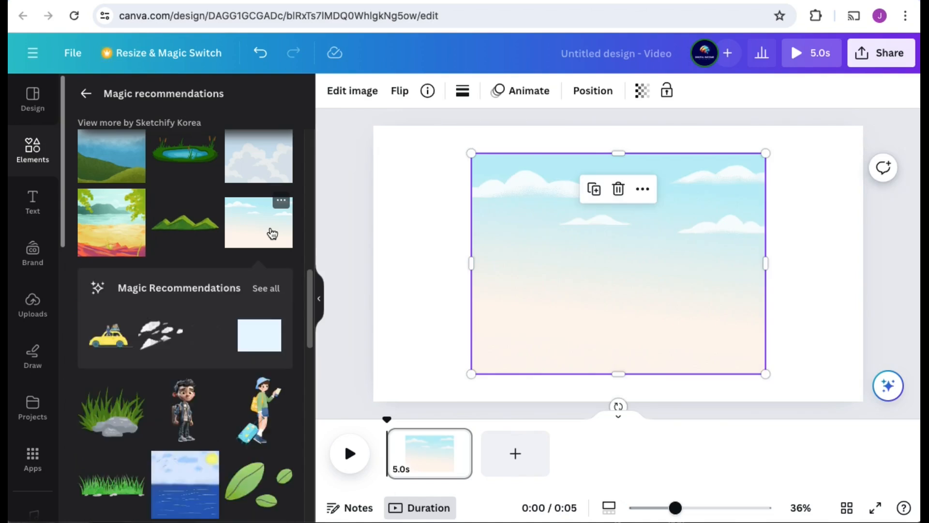
{"action": "right_click", "coordinate": [694, 295]}
{"action": "left_click", "coordinate": [435, 311]}
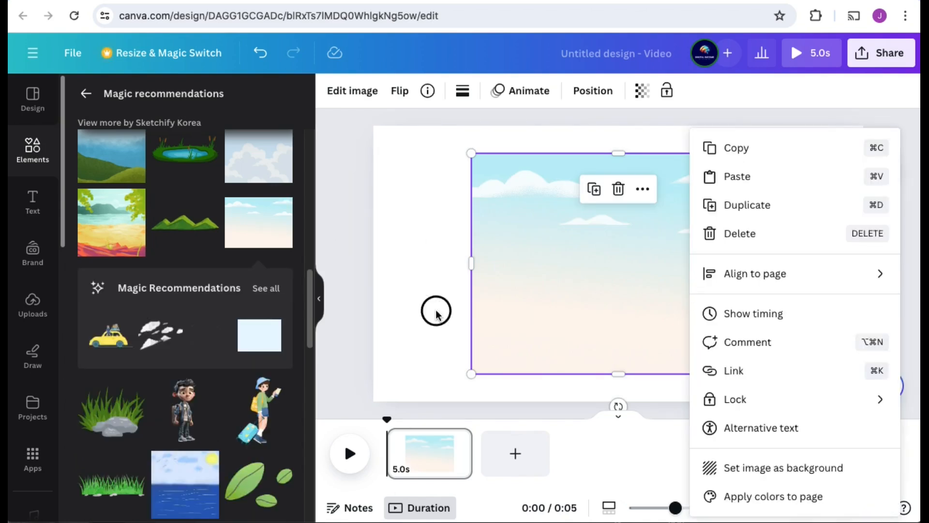
Enlarge the pastel blue sky graphic and set it as the page background.
{"action": "left_click_drag", "start_coordinate": [471, 153], "coordinate": [408, 179]}
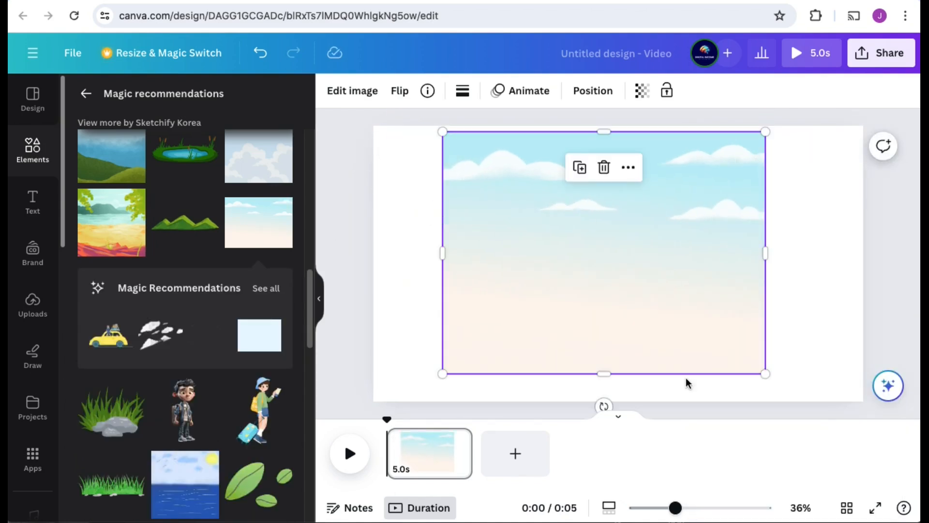
{"action": "right_click", "coordinate": [697, 382]}
{"action": "left_click", "coordinate": [857, 466]}
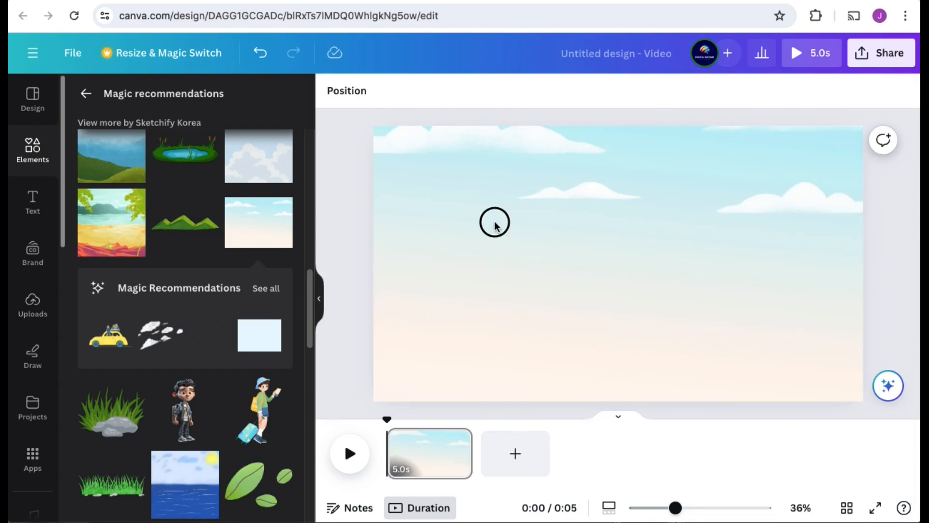
Add the green grass strip graphic from the recommendations and place it at the page's lower left corner.
{"action": "scroll", "coordinate": [199, 402], "scroll_direction": "down", "scroll_amount": 2}
{"action": "scroll", "coordinate": [209, 415], "scroll_direction": "down", "scroll_amount": 6}
{"action": "left_click", "coordinate": [209, 262]}
{"action": "left_click_drag", "start_coordinate": [576, 280], "coordinate": [425, 387]}
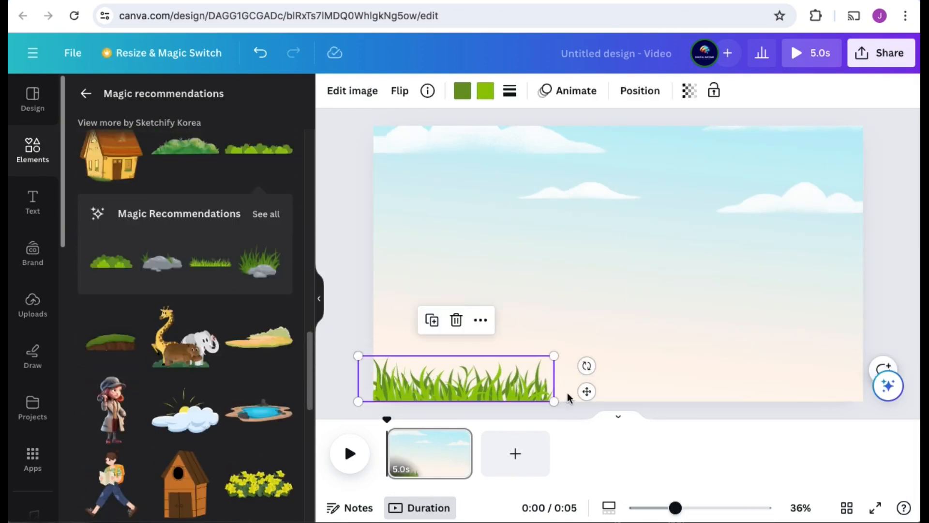
Shrink the grass strip slightly and place two duplicates beside it to cover the full bottom edge of the page.
{"action": "left_click_drag", "start_coordinate": [553, 399], "coordinate": [634, 374]}
{"action": "key", "text": "ctrl+d"}
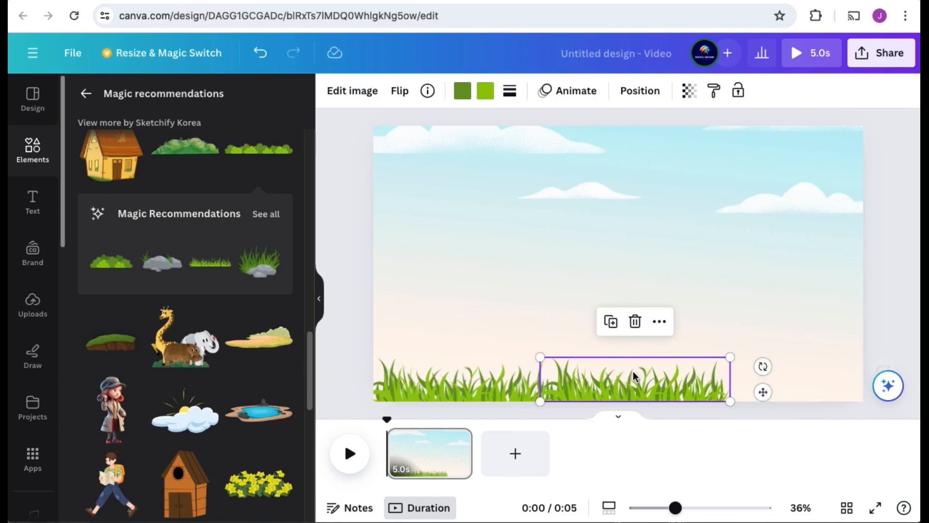
{"action": "left_click", "coordinate": [529, 400]}
{"action": "key", "text": "ctrl+d"}
{"action": "left_click_drag", "start_coordinate": [532, 387], "coordinate": [831, 379]}
Select all three grass strips along the page's bottom edge and group them.
{"action": "left_click", "coordinate": [374, 399]}
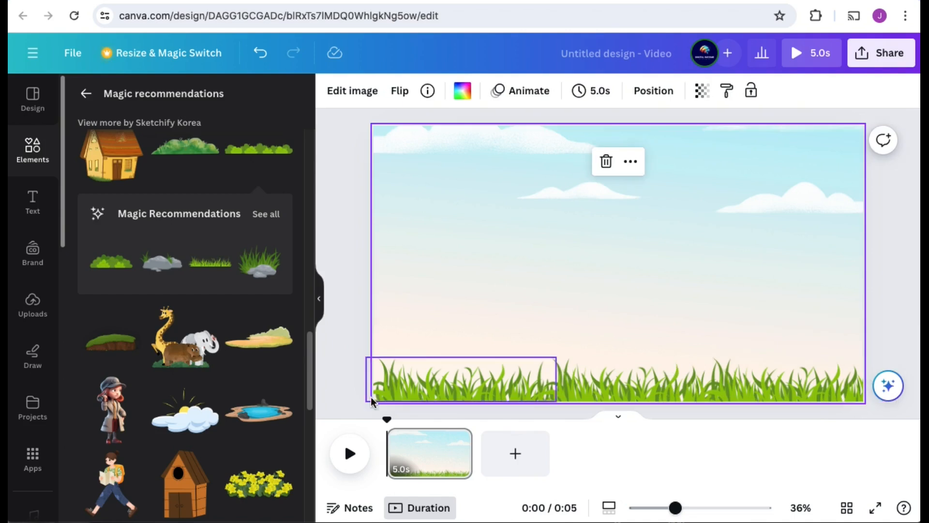
{"action": "left_click", "coordinate": [457, 358]}
{"action": "left_click_drag", "start_coordinate": [461, 359], "coordinate": [452, 363]}
{"action": "left_click", "coordinate": [629, 368], "text": "shift"}
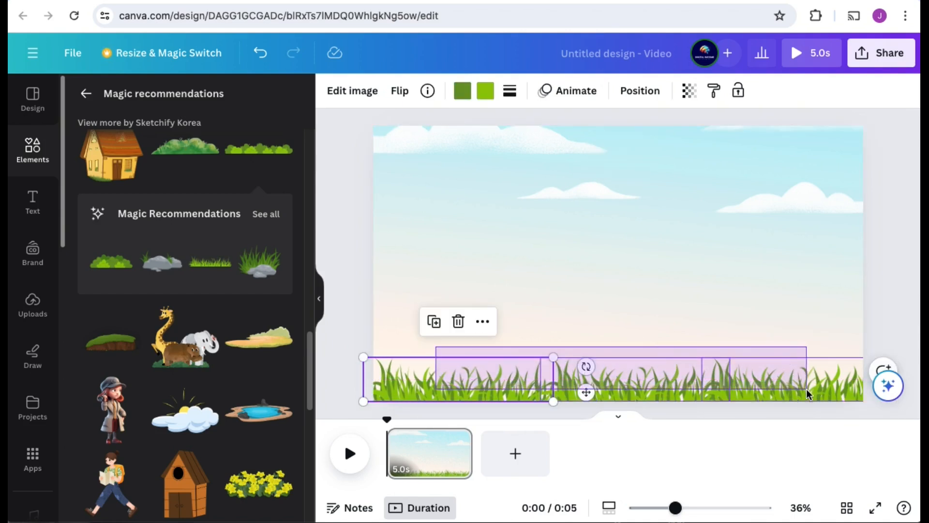
{"action": "left_click", "coordinate": [774, 382], "text": "shift"}
{"action": "left_click", "coordinate": [590, 321]}
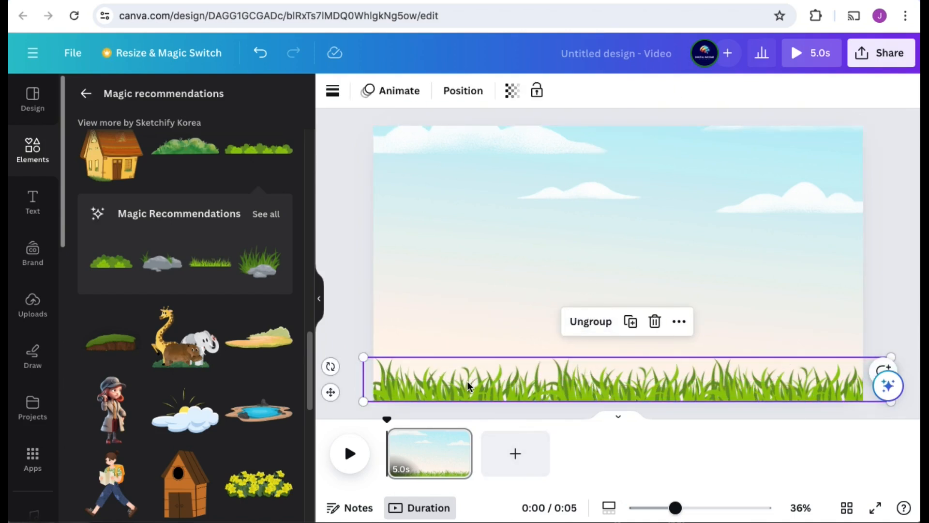
Apply the Tectonic element animation to the grass group.
{"action": "left_click", "coordinate": [399, 99]}
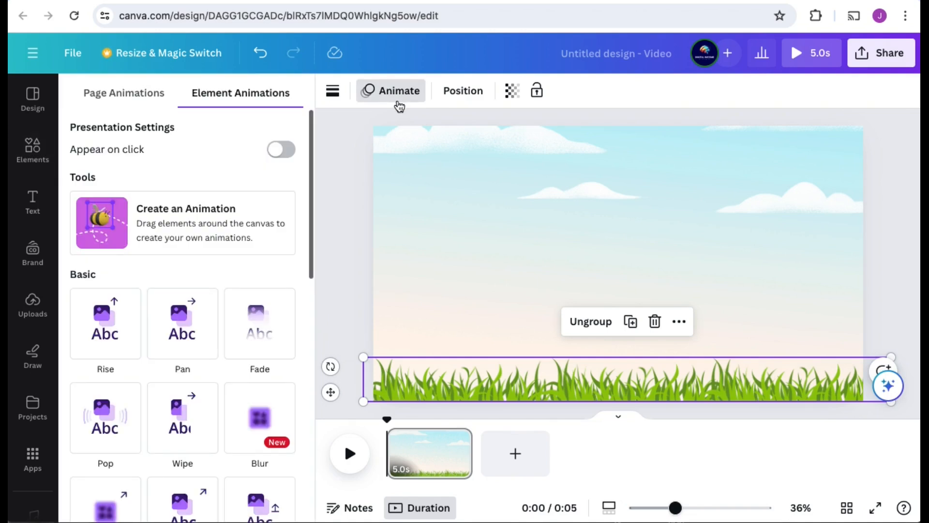
{"action": "scroll", "coordinate": [224, 371], "scroll_direction": "down", "scroll_amount": 8}
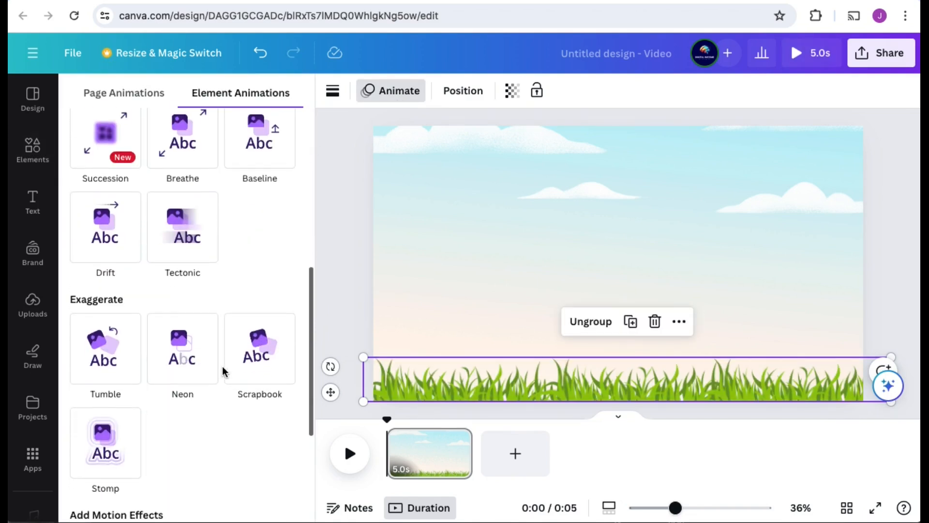
{"action": "scroll", "coordinate": [224, 371], "scroll_direction": "down", "scroll_amount": 2}
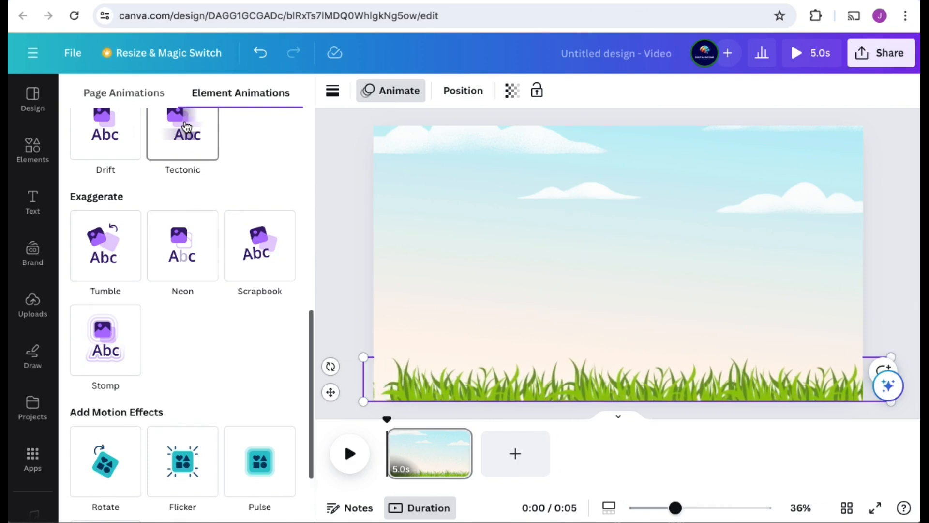
{"action": "scroll", "coordinate": [260, 184], "scroll_direction": "up", "scroll_amount": 3}
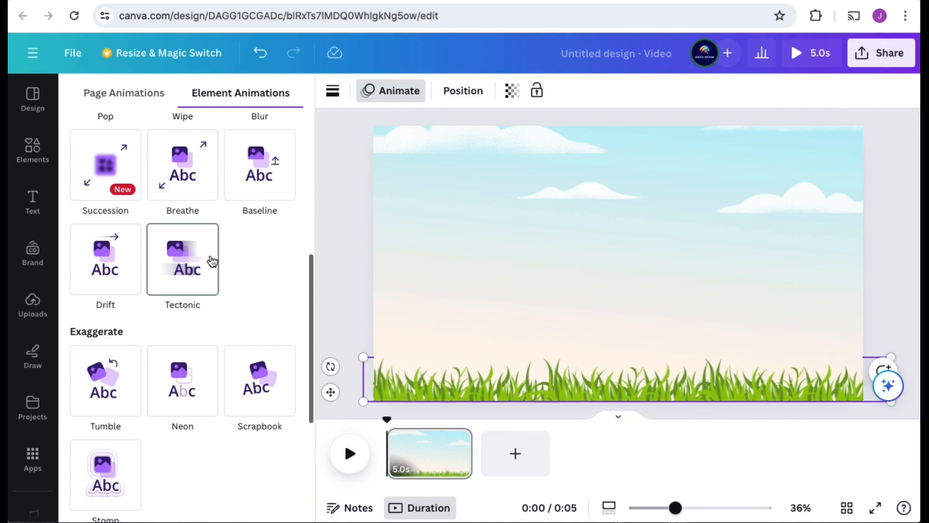
{"action": "scroll", "coordinate": [212, 260], "scroll_direction": "up", "scroll_amount": 3}
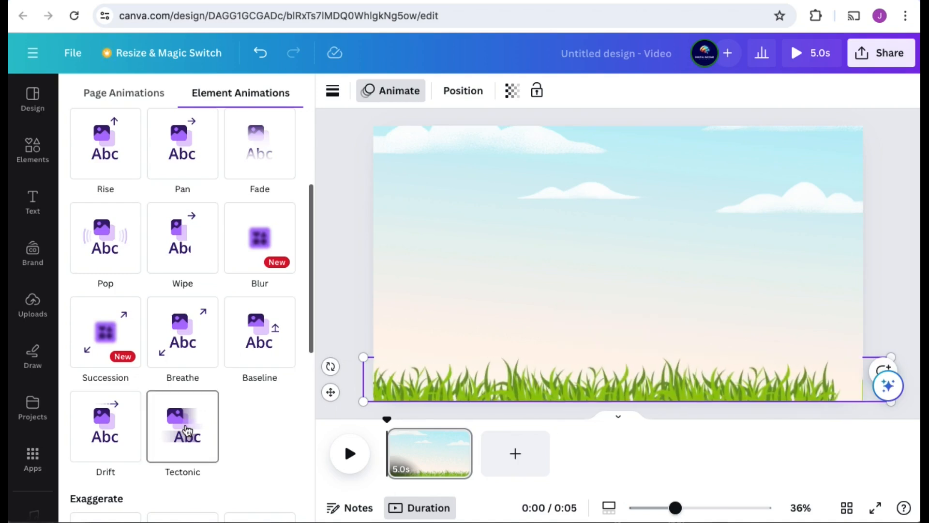
{"action": "left_click", "coordinate": [188, 430]}
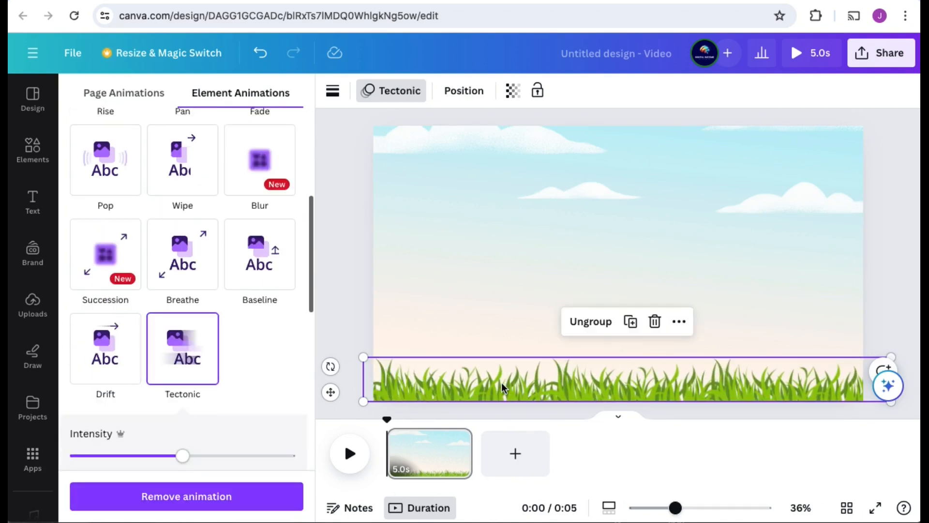
Duplicate the animated grass group twice, moving one copy past the right page edge and the other past the left edge.
{"action": "right_click", "coordinate": [502, 387]}
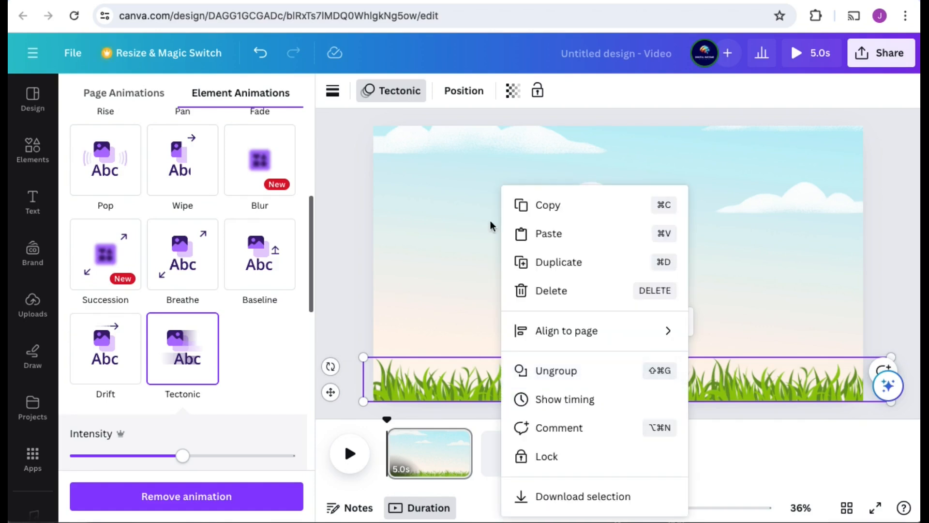
{"action": "left_click", "coordinate": [587, 262]}
{"action": "left_click_drag", "start_coordinate": [572, 375], "coordinate": [913, 382]}
{"action": "left_click", "coordinate": [448, 395]}
{"action": "right_click", "coordinate": [448, 396]}
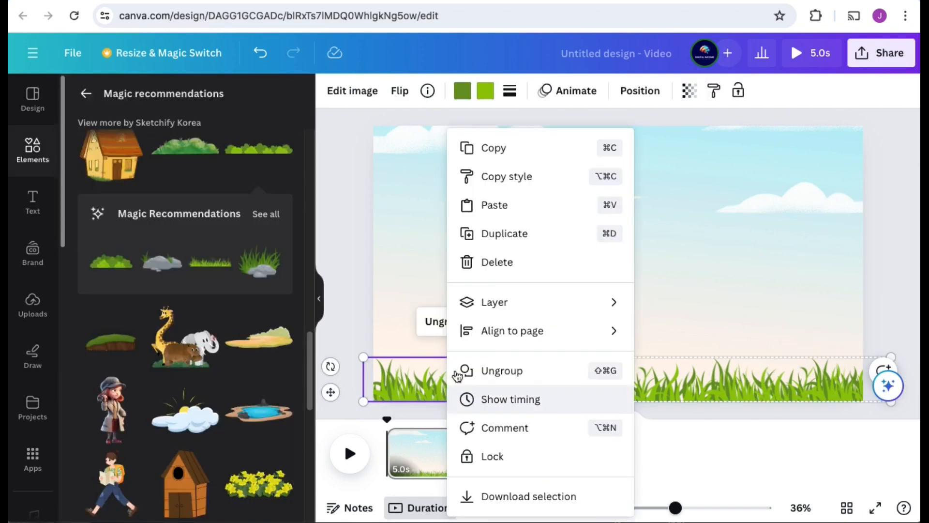
{"action": "left_click", "coordinate": [498, 234]}
{"action": "left_click_drag", "start_coordinate": [485, 375], "coordinate": [131, 375]}
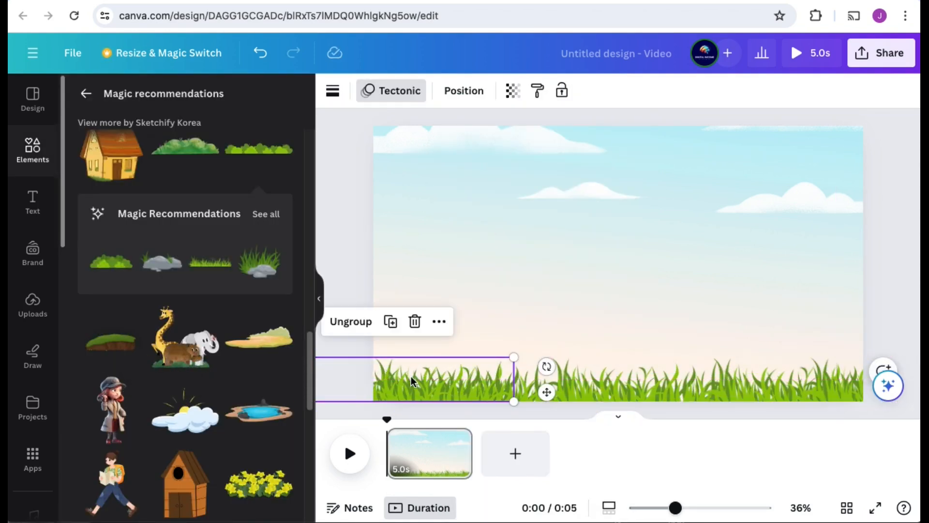
Play the page to preview the grass animation.
{"action": "left_click", "coordinate": [572, 195]}
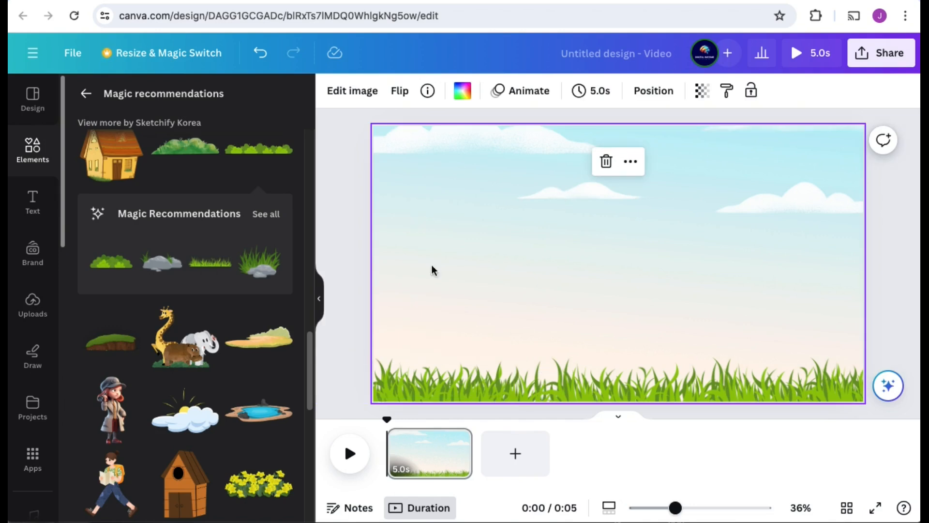
{"action": "left_click", "coordinate": [350, 457]}
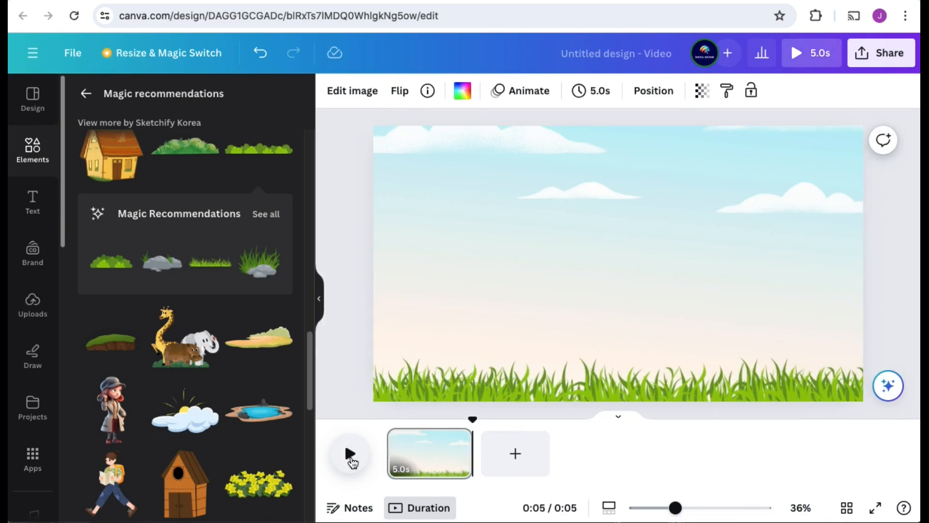
{"action": "left_click", "coordinate": [450, 168]}
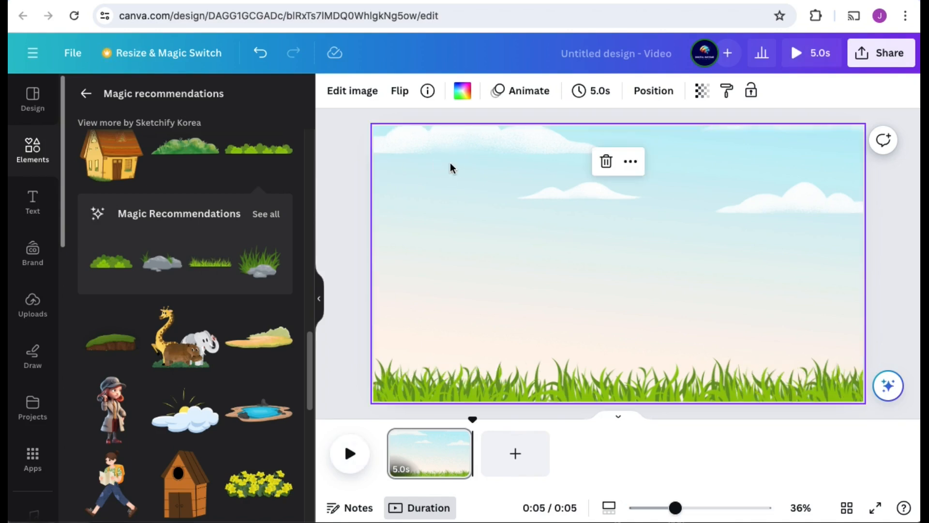
Shrink the outlined moving cloud graphic and place it in the upper left of the sky.
{"action": "scroll", "coordinate": [208, 382], "scroll_direction": "down", "scroll_amount": 5}
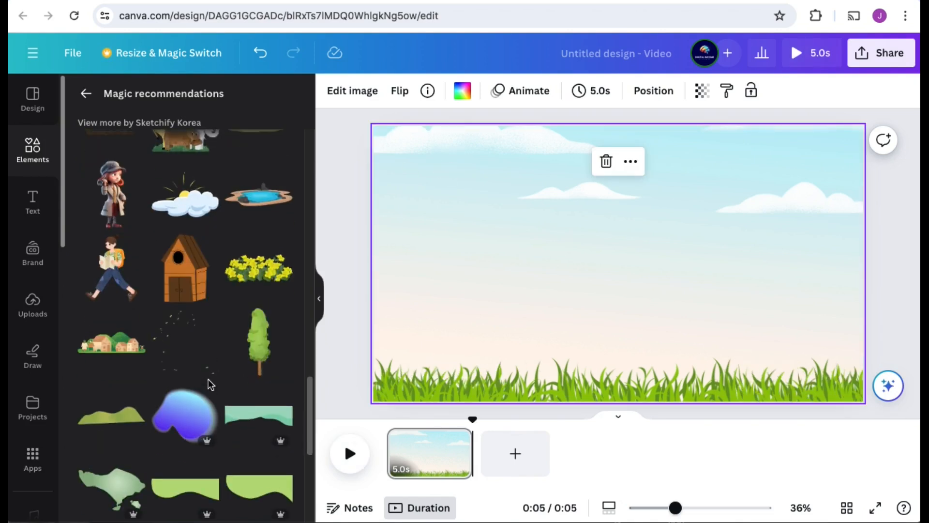
{"action": "scroll", "coordinate": [209, 382], "scroll_direction": "down", "scroll_amount": 5}
{"action": "scroll", "coordinate": [210, 382], "scroll_direction": "up", "scroll_amount": 3}
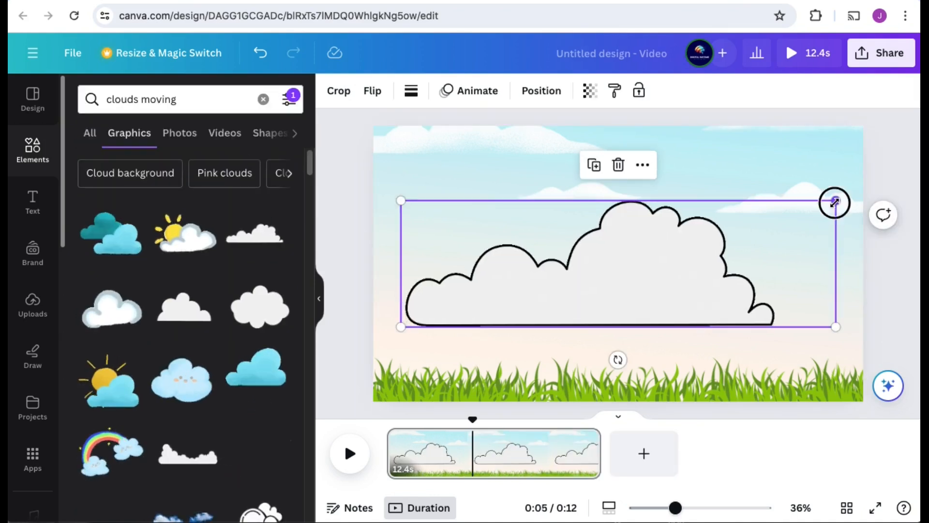
{"action": "left_click_drag", "start_coordinate": [832, 201], "coordinate": [473, 167]}
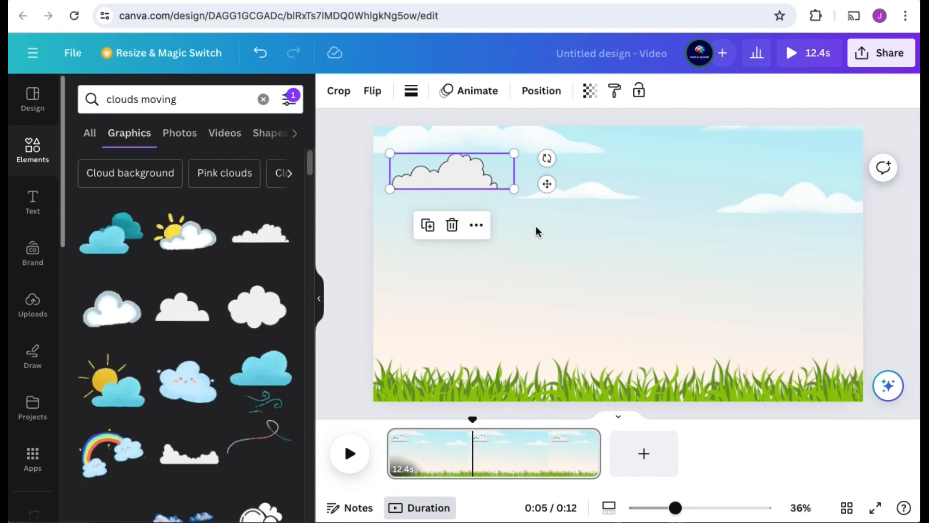
Switch the graphics search to "Cloud background" and browse the results.
{"action": "left_click", "coordinate": [159, 169]}
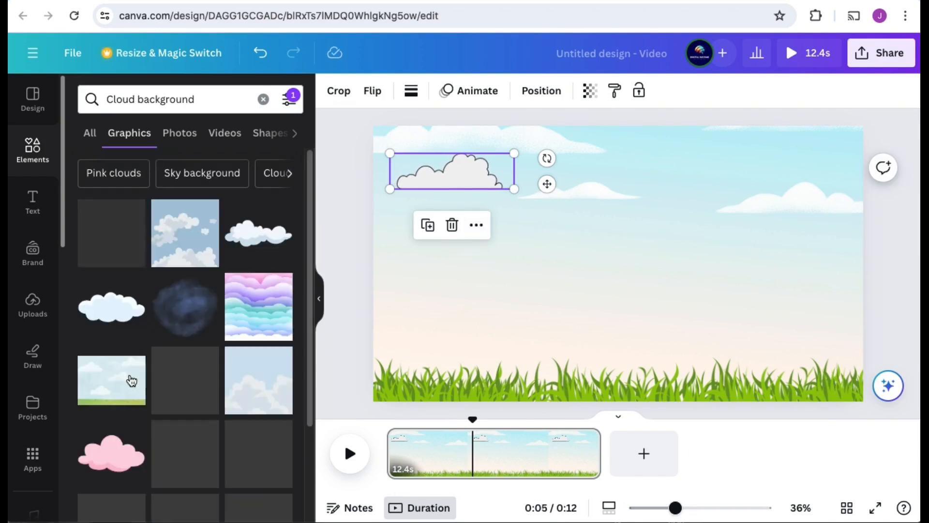
{"action": "scroll", "coordinate": [212, 425], "scroll_direction": "down", "scroll_amount": 10}
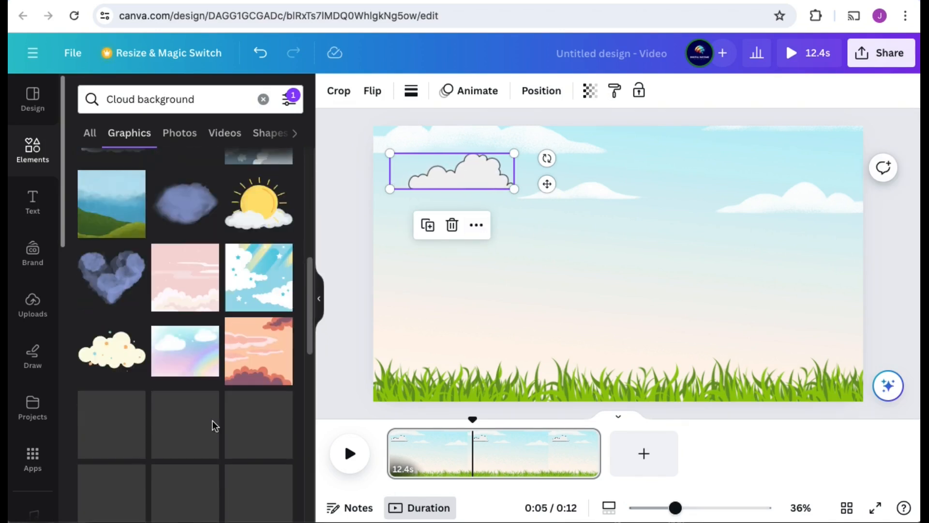
{"action": "scroll", "coordinate": [213, 428], "scroll_direction": "down", "scroll_amount": 5}
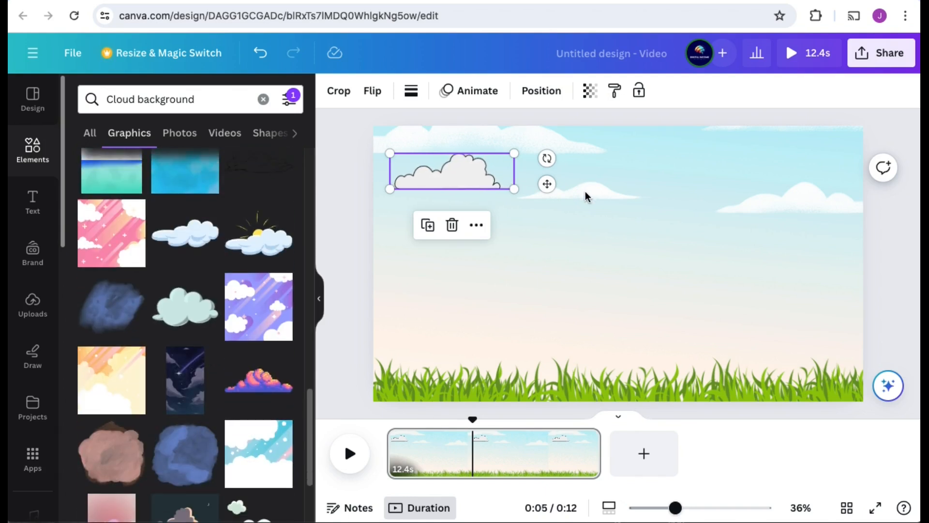
Duplicate the outlined cloud three times and spread the copies across the middle and right of the sky.
{"action": "left_click", "coordinate": [547, 213]}
{"action": "left_click", "coordinate": [475, 177]}
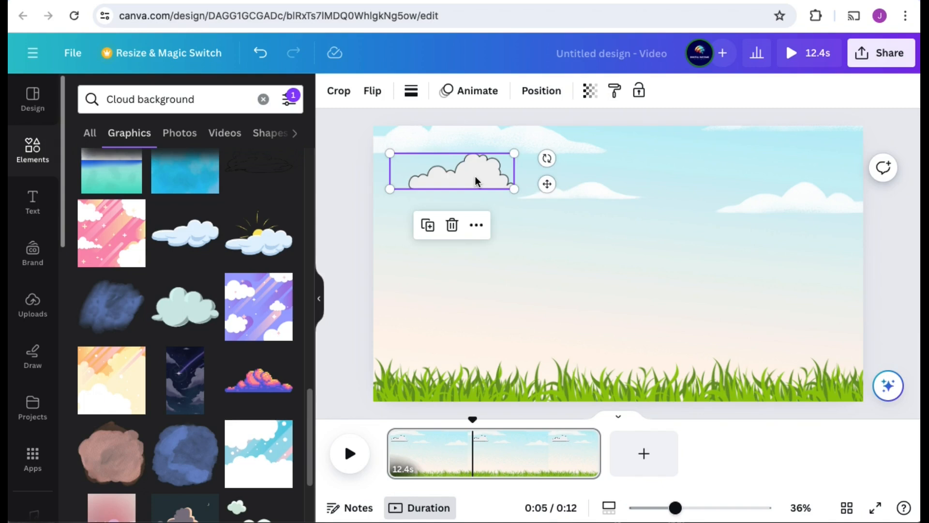
{"action": "key", "text": "ctrl+d"}
{"action": "left_click_drag", "start_coordinate": [475, 185], "coordinate": [821, 166]}
{"action": "left_click", "coordinate": [455, 181]}
{"action": "key", "text": "ctrl+d"}
{"action": "key", "text": "ctrl+d"}
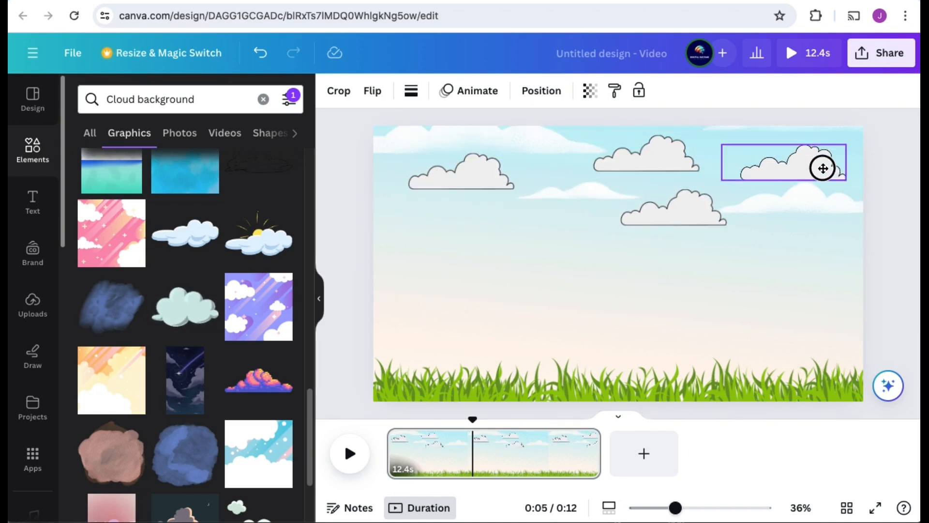
Add a solid border of weight 4 to the leftmost cloud and set its color to white.
{"action": "left_click", "coordinate": [455, 169]}
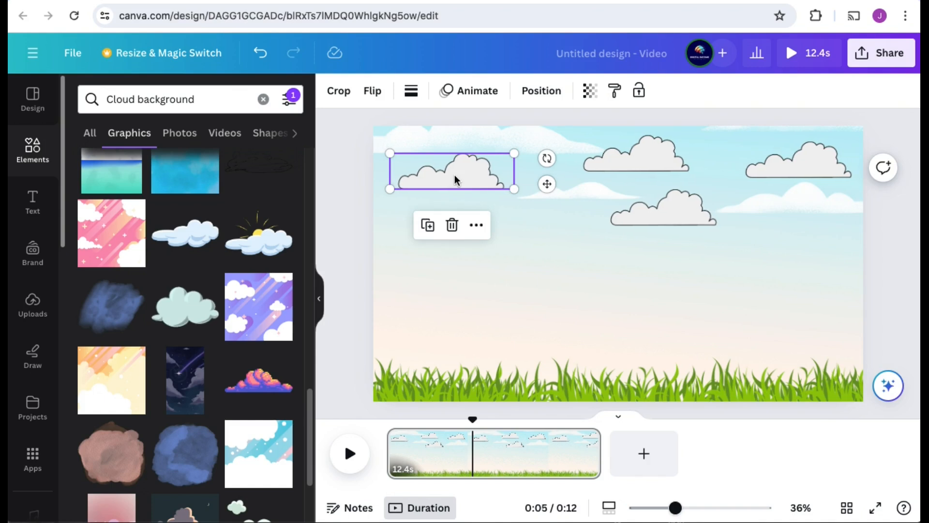
{"action": "left_click", "coordinate": [482, 227]}
{"action": "mouse_move", "coordinate": [484, 234]}
{"action": "left_click", "coordinate": [422, 167]}
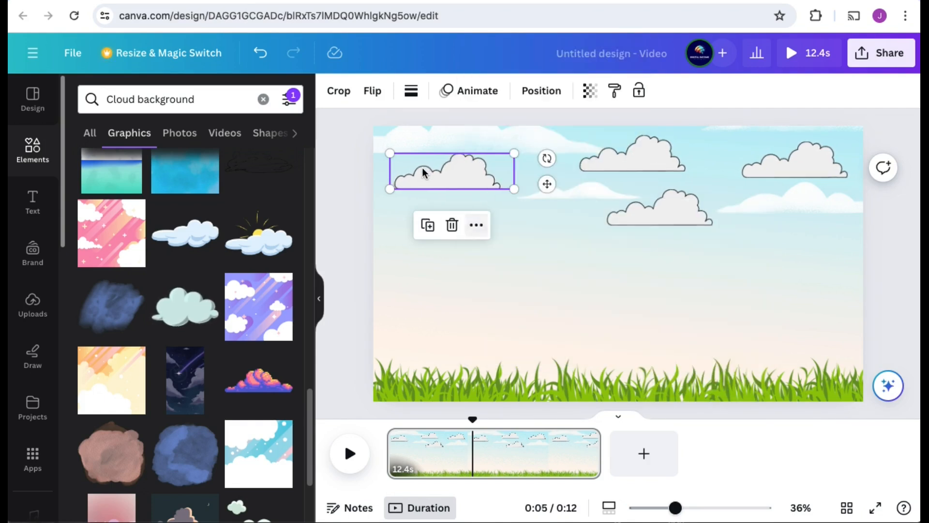
{"action": "left_click", "coordinate": [408, 95]}
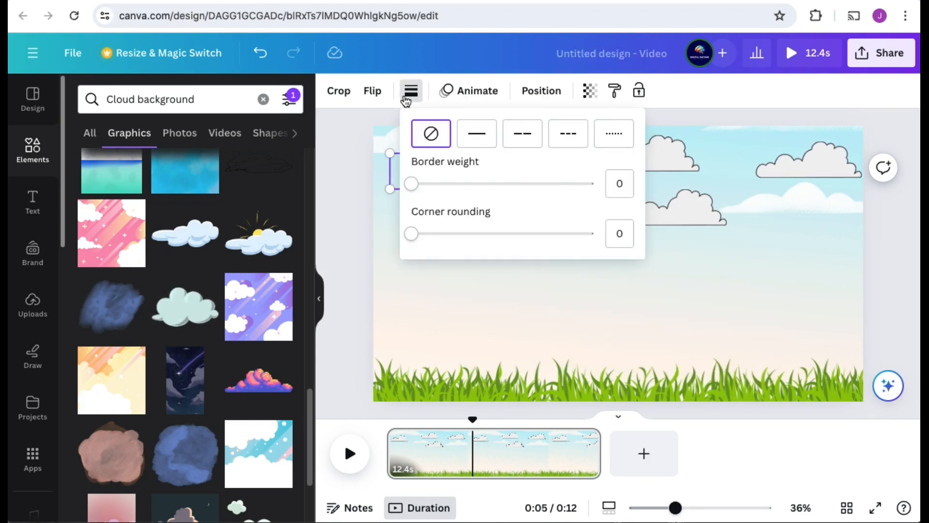
{"action": "left_click", "coordinate": [477, 137]}
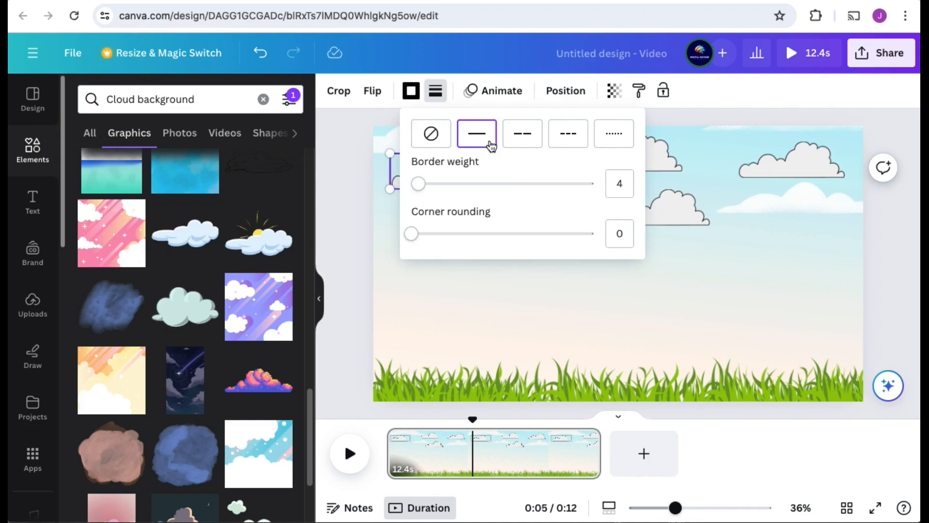
{"action": "left_click", "coordinate": [418, 93]}
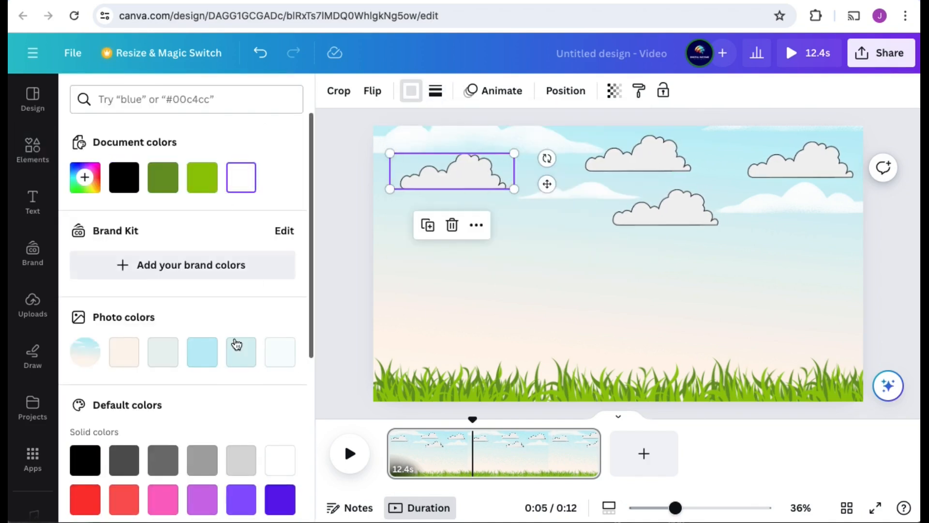
{"action": "left_click", "coordinate": [886, 281]}
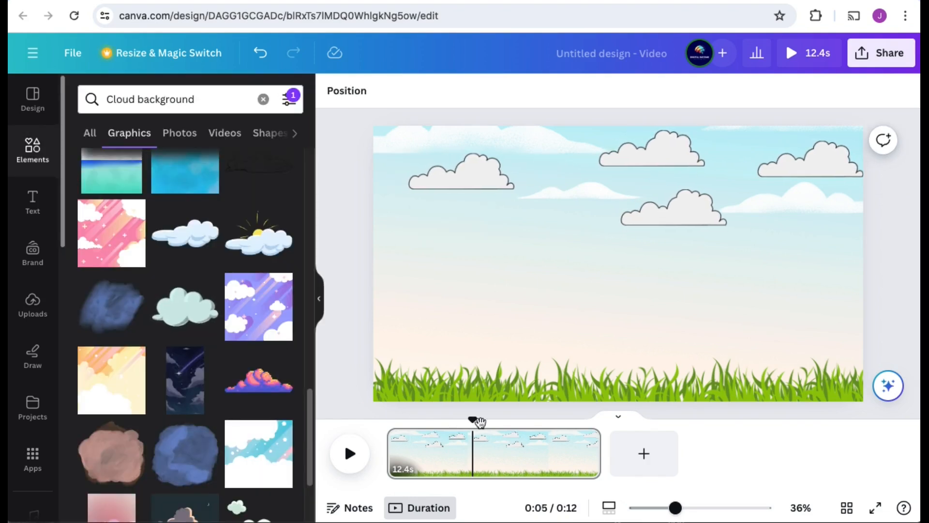
Play the scene from the start to check the clouds, and trim the page duration to 4.8 seconds.
{"action": "left_click_drag", "start_coordinate": [480, 423], "coordinate": [340, 443]}
{"action": "left_click", "coordinate": [352, 454]}
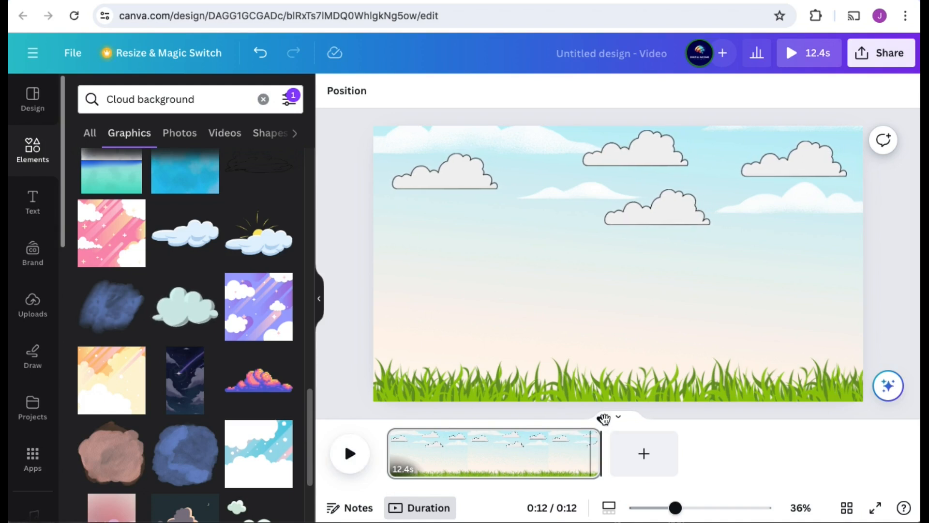
{"action": "left_click_drag", "start_coordinate": [600, 422], "coordinate": [414, 423]}
{"action": "left_click_drag", "start_coordinate": [598, 449], "coordinate": [468, 450]}
{"action": "left_click", "coordinate": [351, 454]}
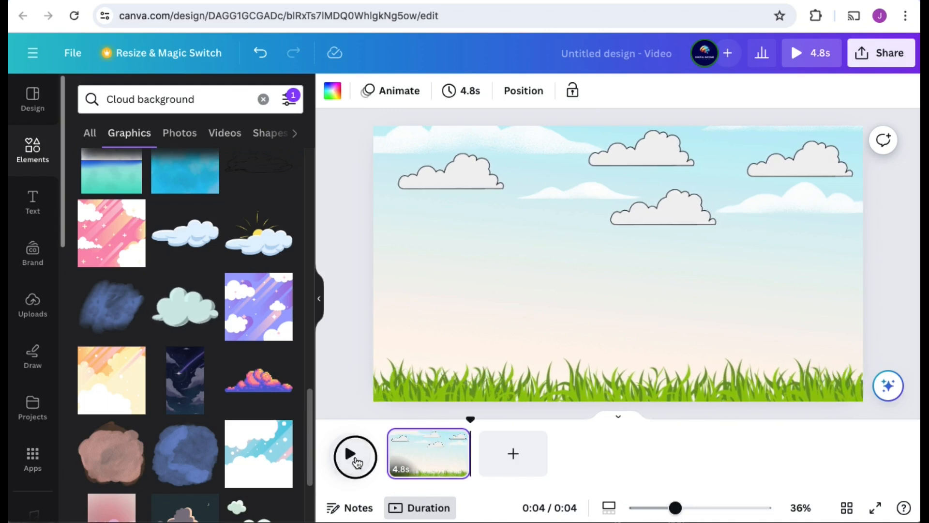
Preview the scene and duplicate the landscape page eight times to get a nine-page video.
{"action": "left_click", "coordinate": [350, 455]}
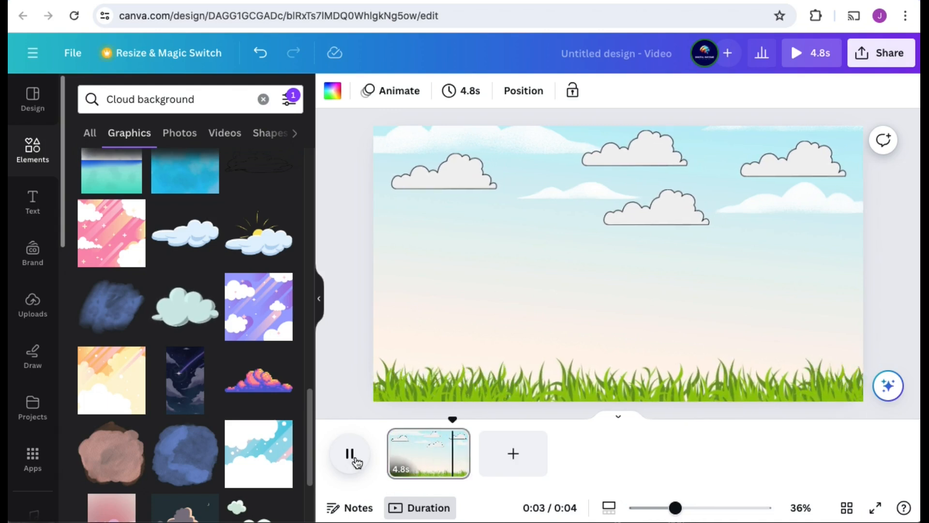
{"action": "right_click", "coordinate": [519, 400]}
{"action": "left_click", "coordinate": [520, 205]}
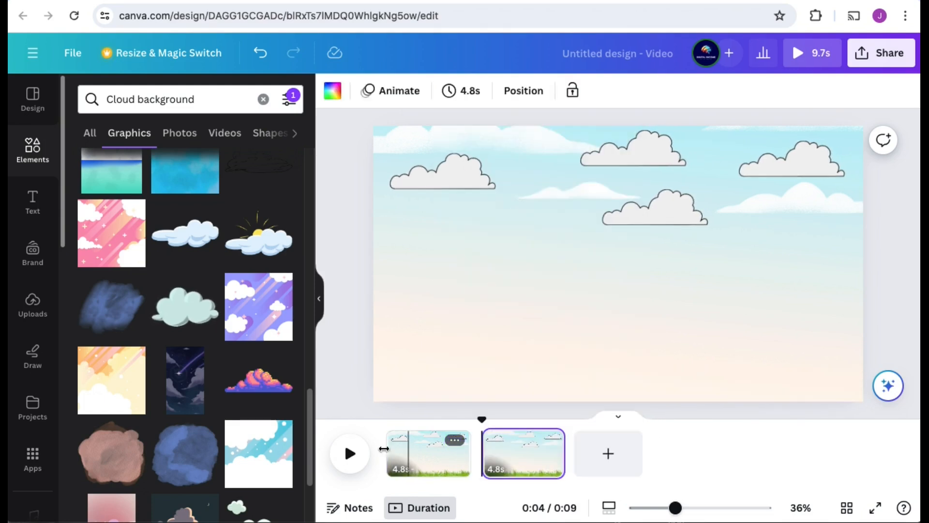
{"action": "left_click", "coordinate": [455, 440]}
{"action": "left_click", "coordinate": [522, 204]}
{"action": "left_click", "coordinate": [454, 440]}
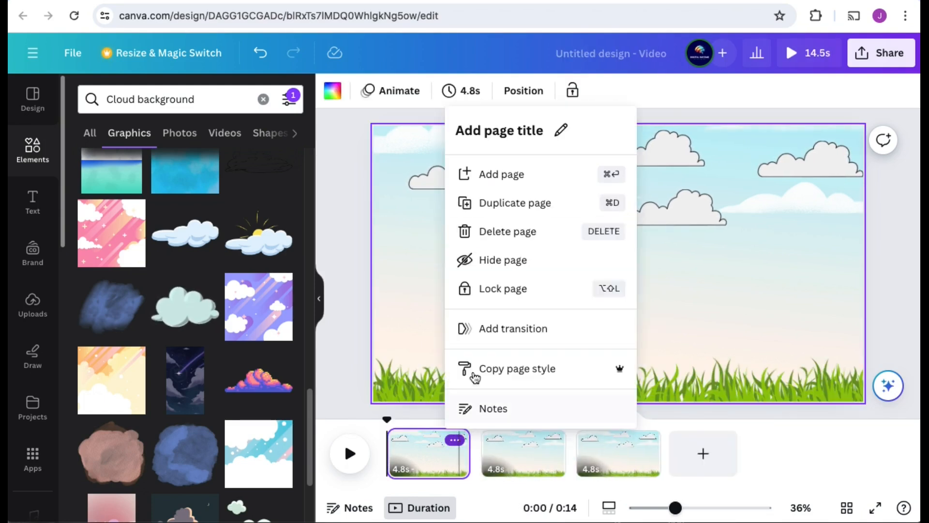
{"action": "left_click", "coordinate": [536, 208]}
{"action": "left_click", "coordinate": [454, 440]}
{"action": "left_click", "coordinate": [528, 205]}
{"action": "left_click", "coordinate": [454, 440]}
{"action": "left_click", "coordinate": [525, 208]}
{"action": "left_click", "coordinate": [454, 440]}
{"action": "left_click", "coordinate": [521, 206]}
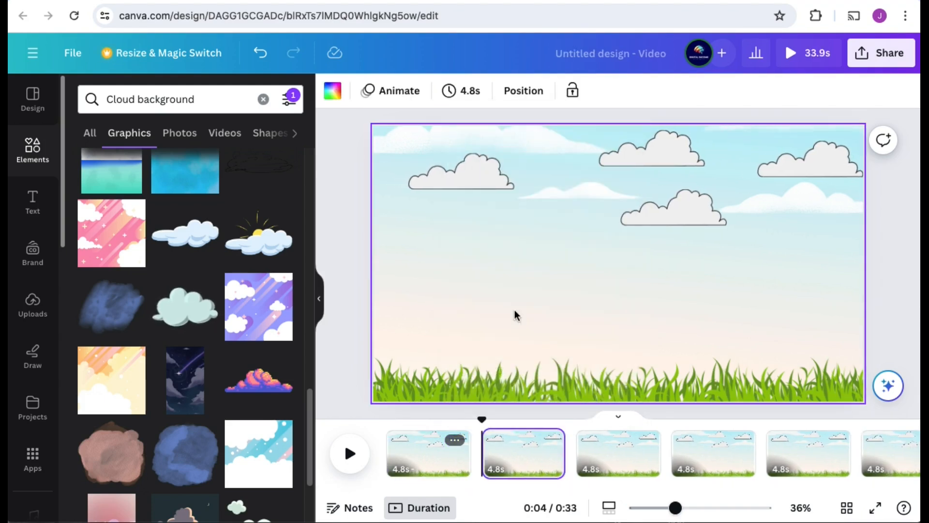
{"action": "left_click", "coordinate": [455, 440]}
{"action": "left_click", "coordinate": [464, 204]}
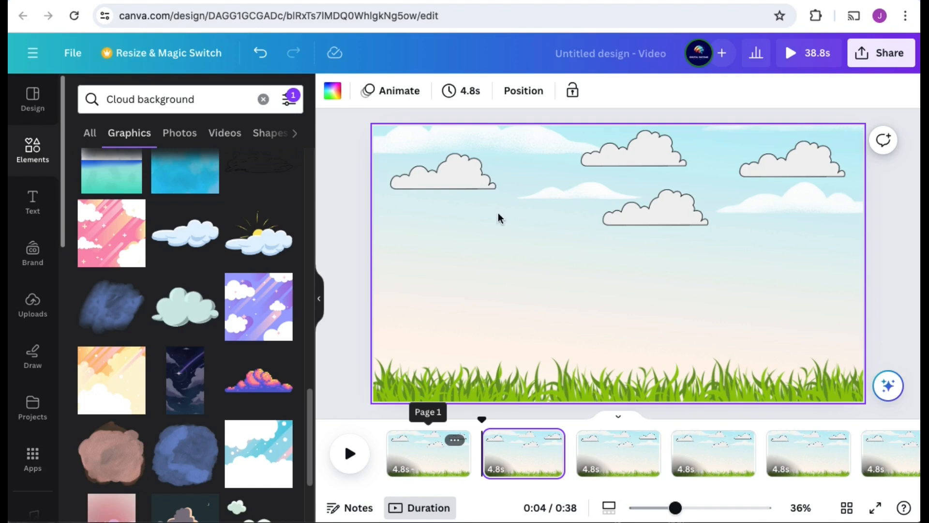
{"action": "left_click", "coordinate": [455, 440]}
{"action": "left_click", "coordinate": [525, 202]}
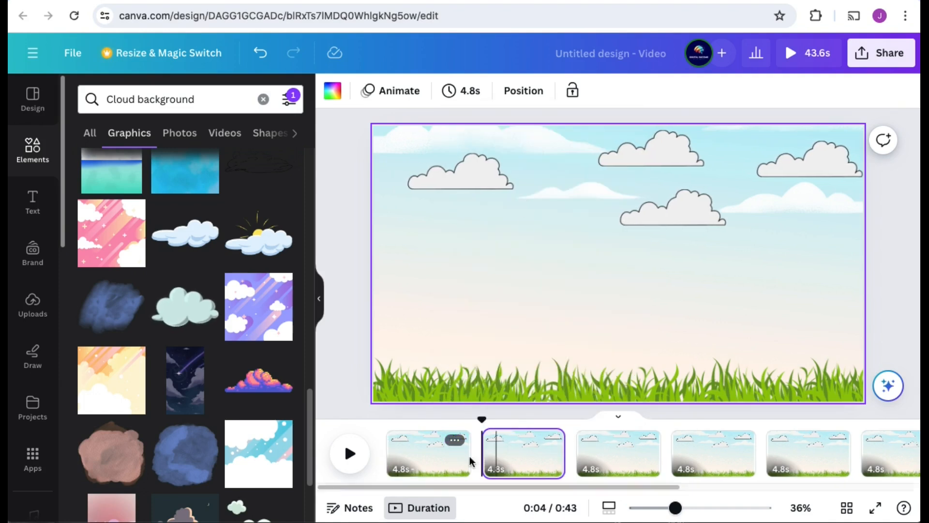
Return to the start of the first page and search the graphics for "shapes", browsing the results.
{"action": "left_click", "coordinate": [385, 421]}
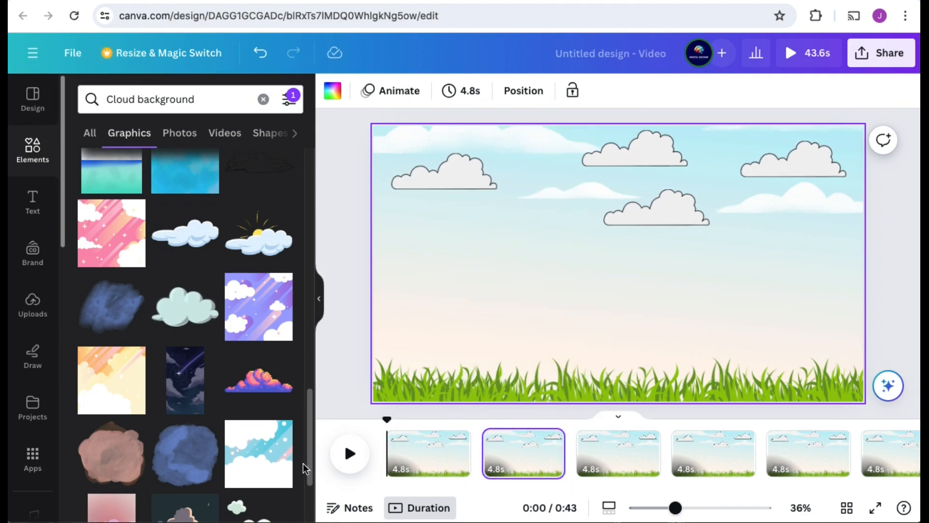
{"action": "left_click", "coordinate": [416, 456]}
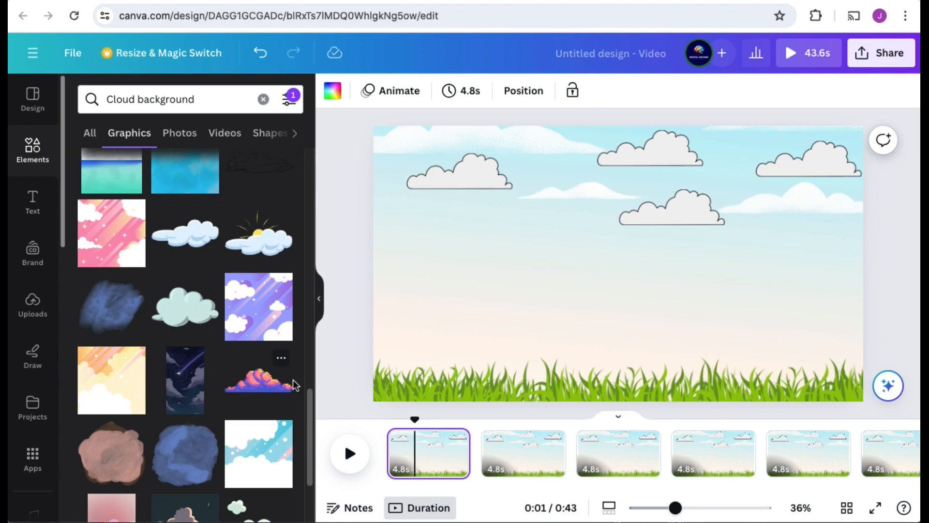
{"action": "left_click_drag", "start_coordinate": [413, 420], "coordinate": [369, 426]}
{"action": "left_click", "coordinate": [183, 106]}
{"action": "type", "text": "shapes"}
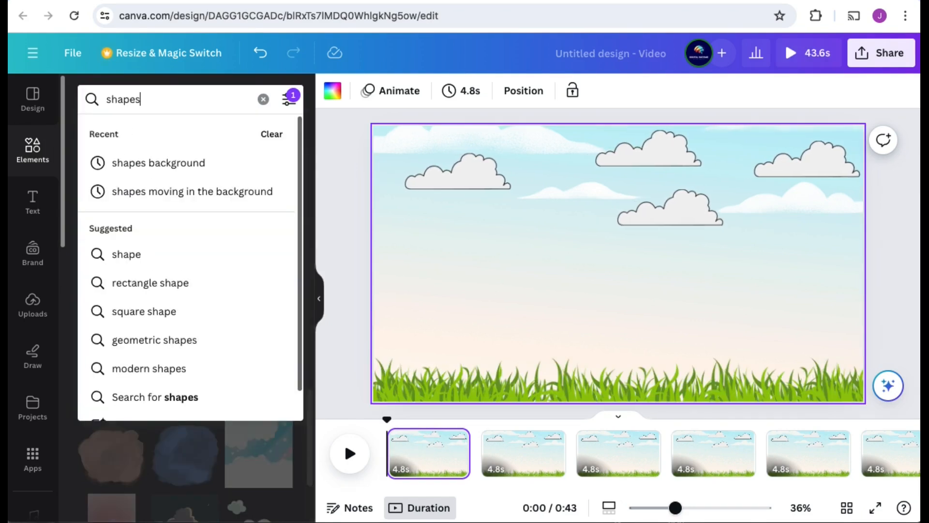
{"action": "key", "text": "Return"}
{"action": "scroll", "coordinate": [198, 298], "scroll_direction": "down", "scroll_amount": 10}
{"action": "scroll", "coordinate": [198, 309], "scroll_direction": "down", "scroll_amount": 5}
{"action": "left_click", "coordinate": [197, 326]}
{"action": "scroll", "coordinate": [196, 323], "scroll_direction": "down", "scroll_amount": 5}
Add a heading reading "Shapes" in the middle of the first page and set its font size to 144.
{"action": "left_click", "coordinate": [38, 201]}
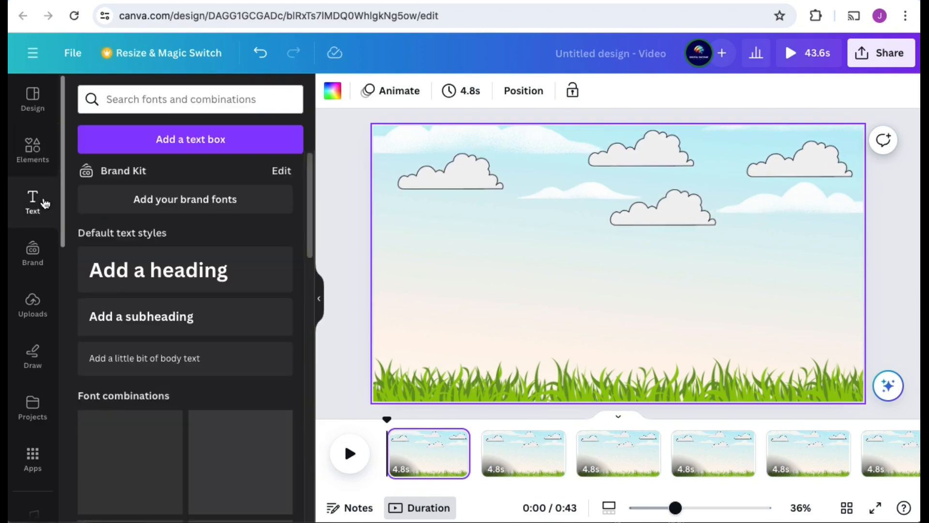
{"action": "left_click", "coordinate": [194, 269]}
{"action": "type", "text": "Shapes"}
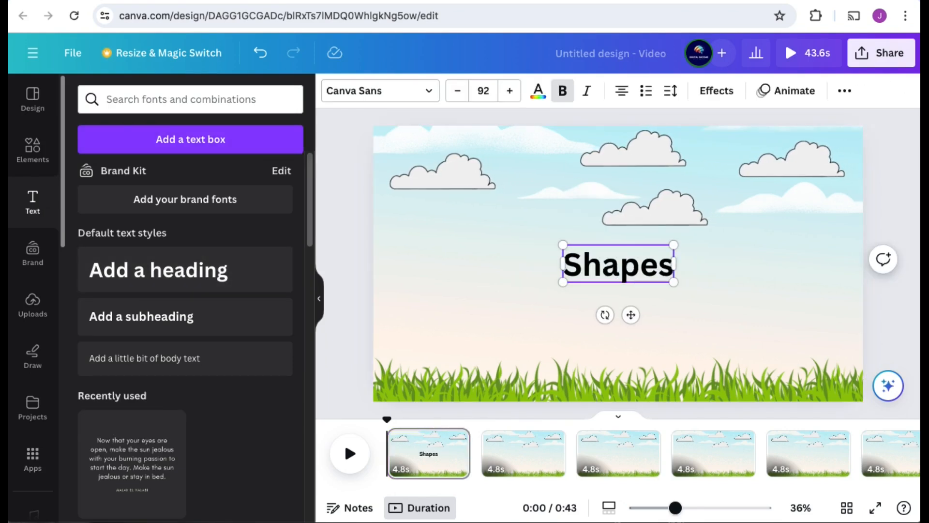
{"action": "left_click", "coordinate": [511, 92]}
{"action": "left_click", "coordinate": [511, 96]}
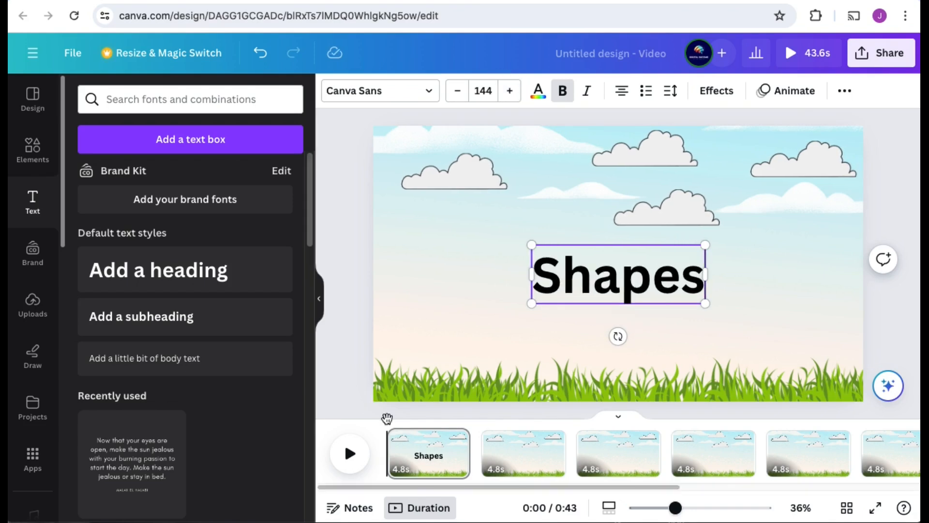
{"action": "left_click", "coordinate": [443, 274]}
{"action": "left_click", "coordinate": [462, 91]}
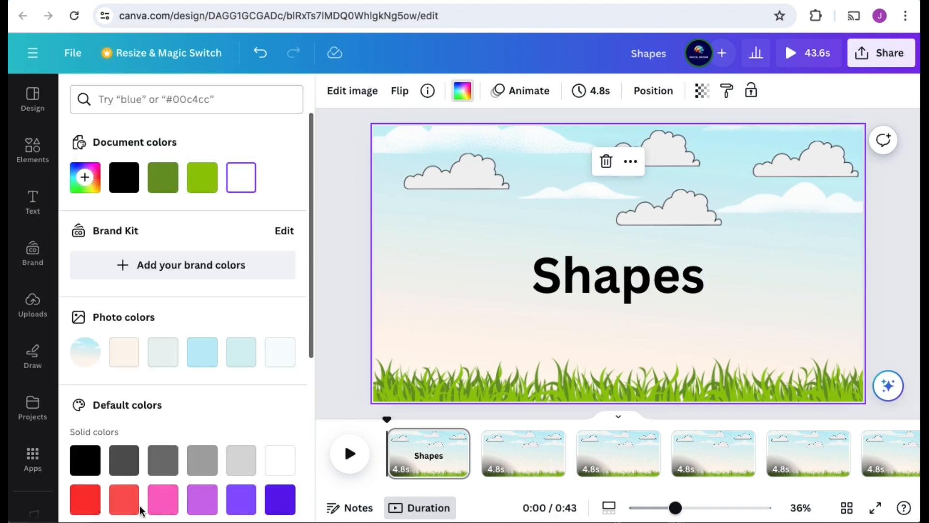
{"action": "left_click", "coordinate": [124, 500]}
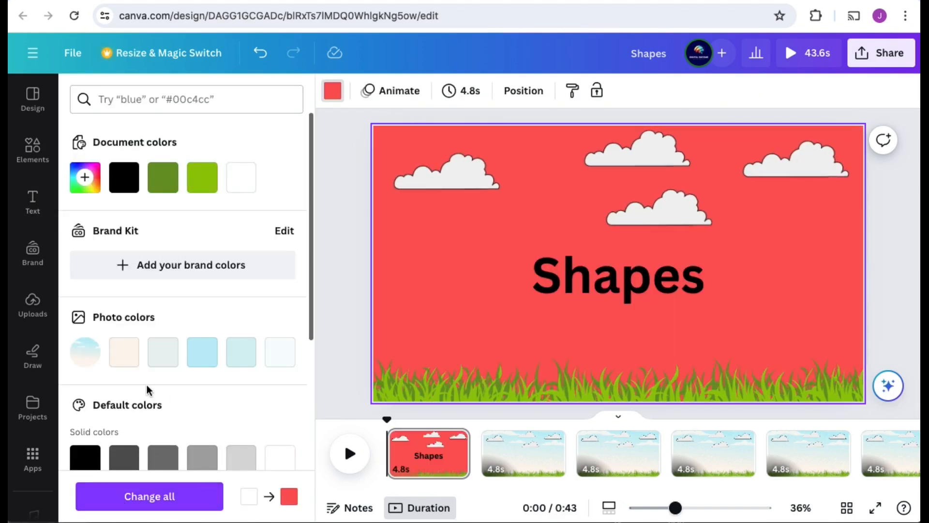
{"action": "key", "text": "ctrl+z"}
Try several text colors on the "Shapes" heading and settle on coral red.
{"action": "left_click", "coordinate": [629, 281]}
{"action": "left_click", "coordinate": [538, 91]}
{"action": "left_click", "coordinate": [202, 176]}
{"action": "left_click", "coordinate": [162, 176]}
{"action": "scroll", "coordinate": [145, 388], "scroll_direction": "down", "scroll_amount": 3}
{"action": "left_click", "coordinate": [73, 457]}
{"action": "left_click", "coordinate": [277, 417]}
{"action": "left_click", "coordinate": [136, 384]}
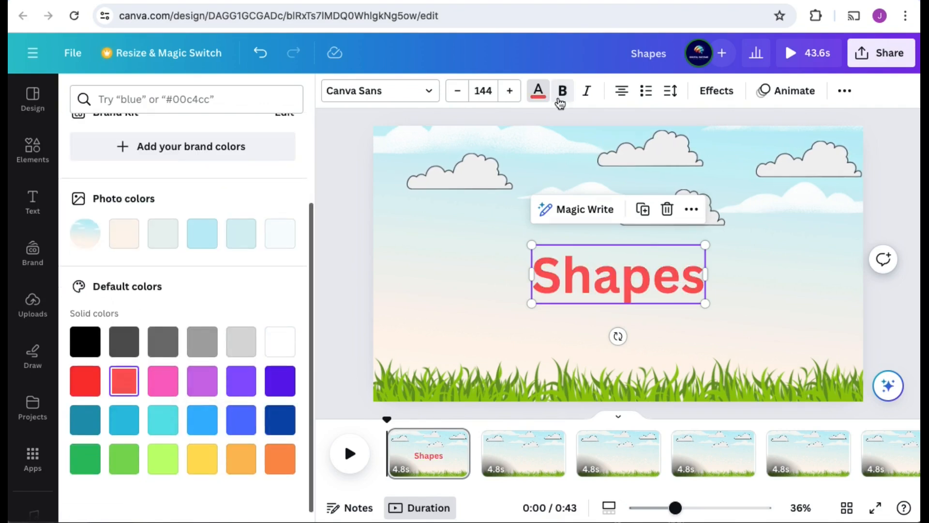
Try bold fonts such as Archivo Black and Abril Fatface on the "Shapes" heading text.
{"action": "left_click", "coordinate": [596, 281]}
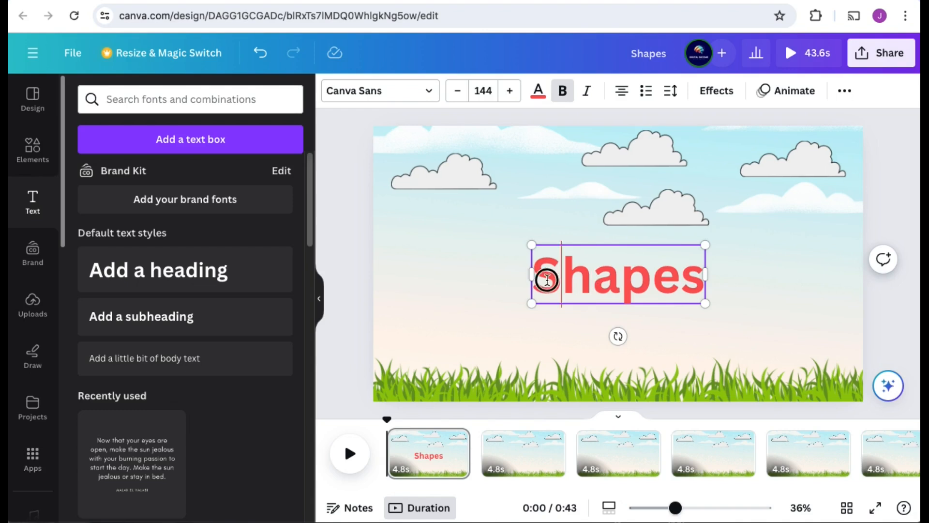
{"action": "left_click_drag", "start_coordinate": [705, 279], "coordinate": [533, 280]}
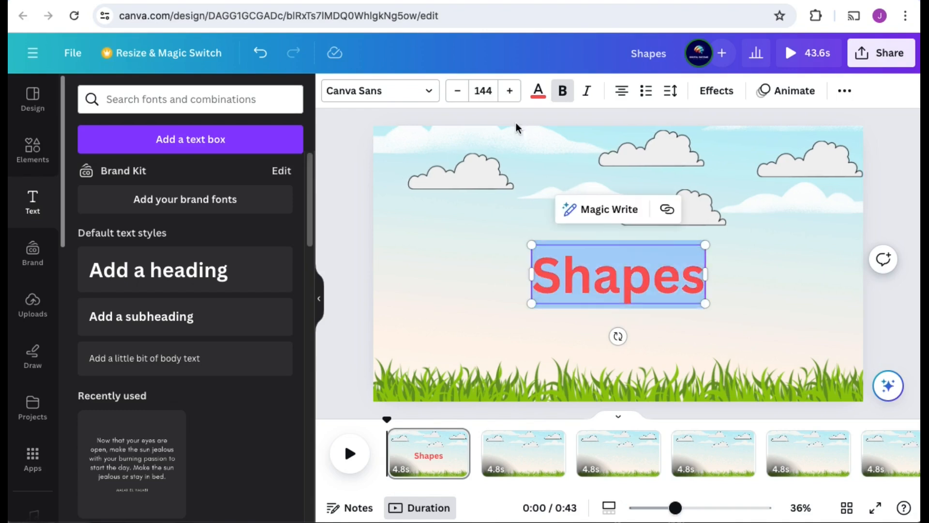
{"action": "left_click", "coordinate": [436, 91]}
{"action": "scroll", "coordinate": [218, 305], "scroll_direction": "down", "scroll_amount": 5}
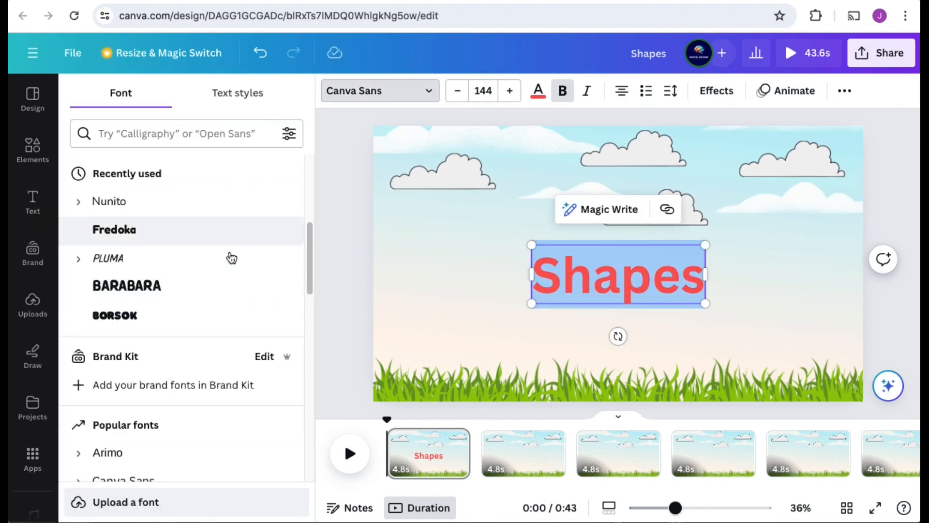
{"action": "left_click", "coordinate": [227, 288]}
{"action": "scroll", "coordinate": [203, 303], "scroll_direction": "down", "scroll_amount": 5}
{"action": "scroll", "coordinate": [203, 302], "scroll_direction": "down", "scroll_amount": 3}
{"action": "left_click", "coordinate": [201, 303]}
{"action": "scroll", "coordinate": [201, 302], "scroll_direction": "down", "scroll_amount": 6}
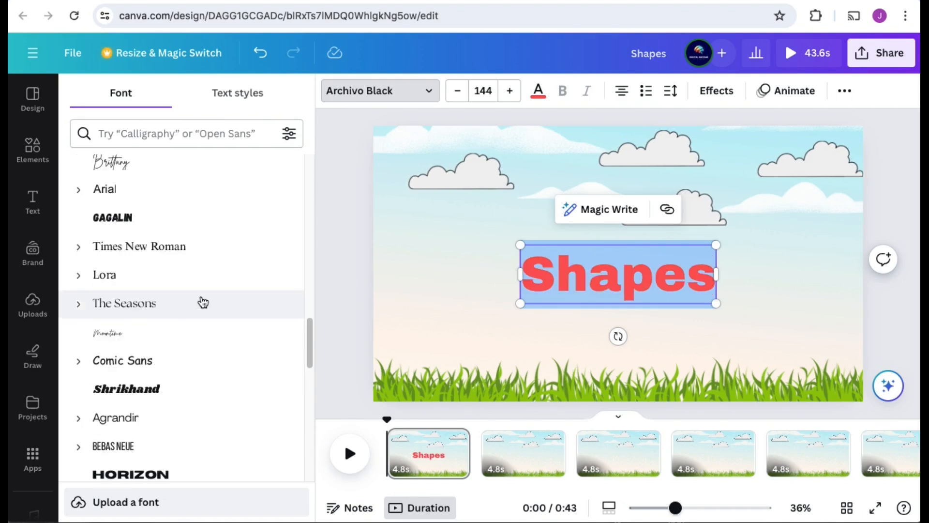
{"action": "left_click", "coordinate": [207, 453]}
{"action": "scroll", "coordinate": [198, 411], "scroll_direction": "down", "scroll_amount": 5}
{"action": "left_click", "coordinate": [196, 420]}
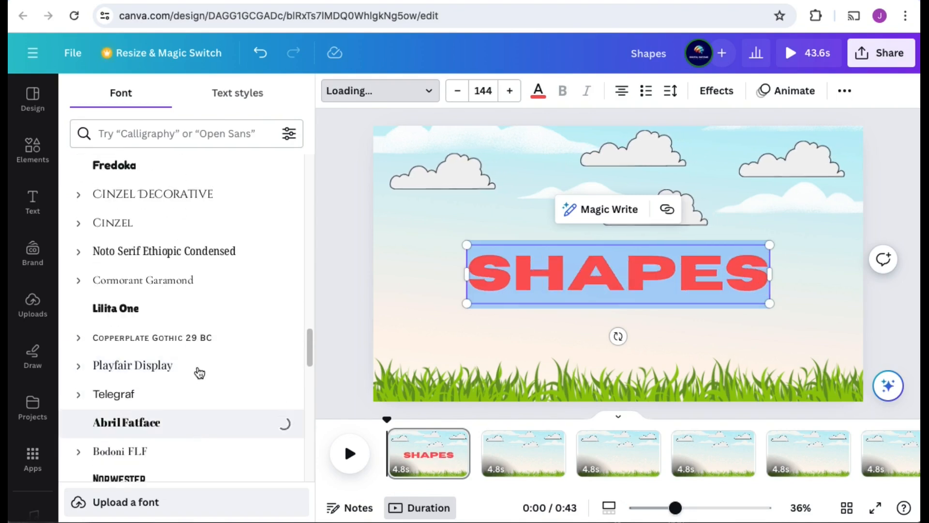
Try the HK Modular, Brick Sans and Fabrica fonts on the "Shapes" heading.
{"action": "scroll", "coordinate": [197, 387], "scroll_direction": "down", "scroll_amount": 4}
{"action": "left_click", "coordinate": [198, 373]}
{"action": "scroll", "coordinate": [196, 375], "scroll_direction": "down", "scroll_amount": 6}
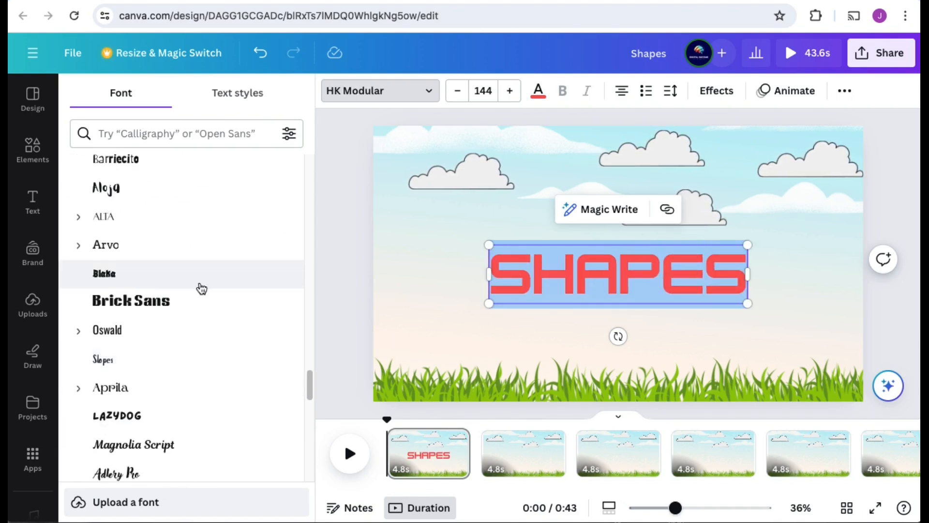
{"action": "left_click", "coordinate": [199, 305]}
{"action": "scroll", "coordinate": [200, 305], "scroll_direction": "down", "scroll_amount": 4}
{"action": "scroll", "coordinate": [204, 307], "scroll_direction": "down", "scroll_amount": 15}
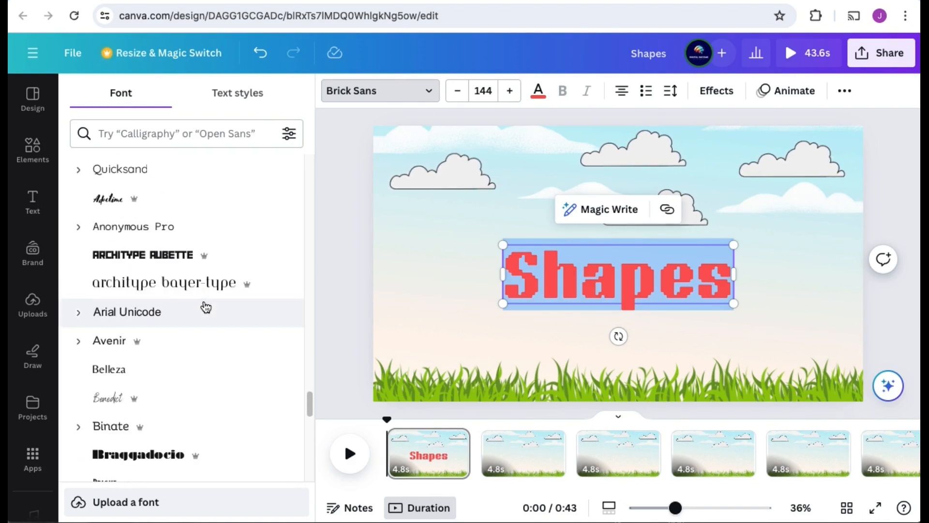
{"action": "scroll", "coordinate": [208, 308], "scroll_direction": "down", "scroll_amount": 2}
{"action": "left_click", "coordinate": [205, 308]}
Set the font of the "Shapes" heading to Accordion Black and deselect it.
{"action": "scroll", "coordinate": [206, 309], "scroll_direction": "down", "scroll_amount": 15}
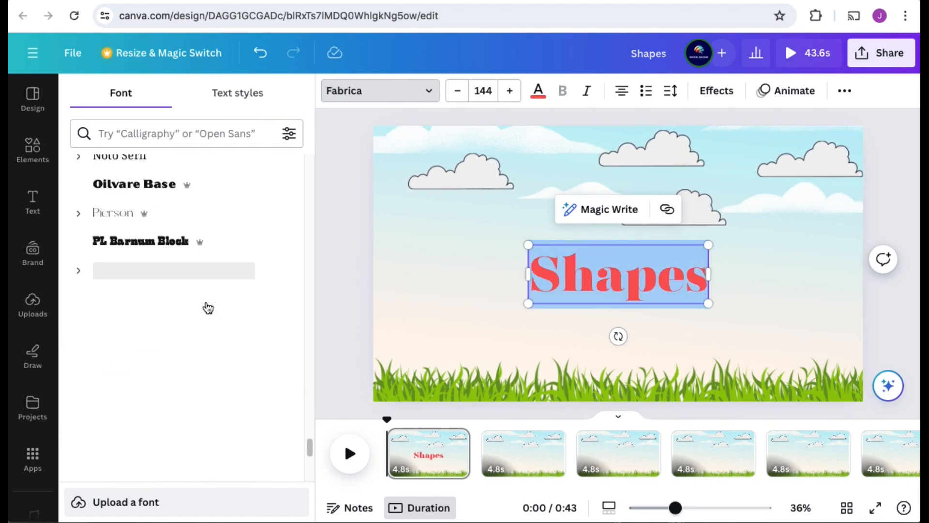
{"action": "scroll", "coordinate": [208, 337], "scroll_direction": "down", "scroll_amount": 5}
{"action": "left_click", "coordinate": [208, 324]}
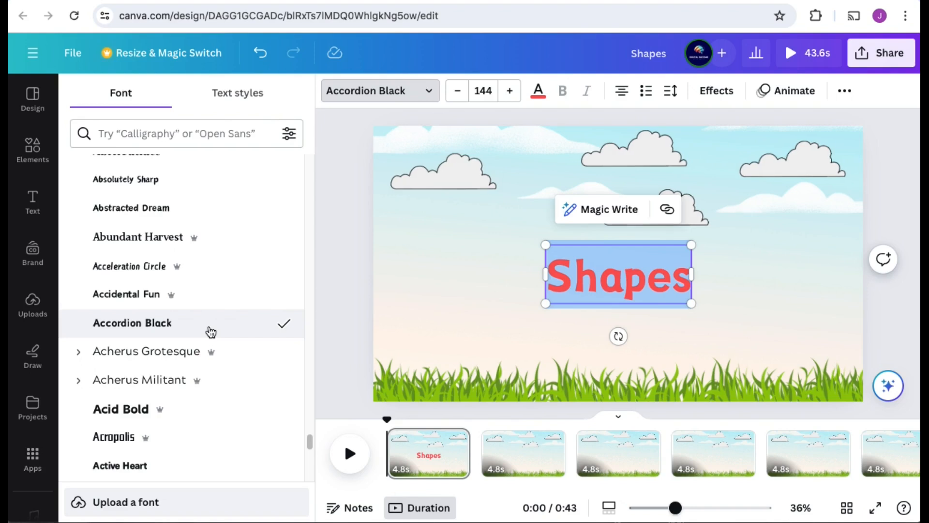
{"action": "key", "text": "Escape"}
{"action": "left_click", "coordinate": [903, 336]}
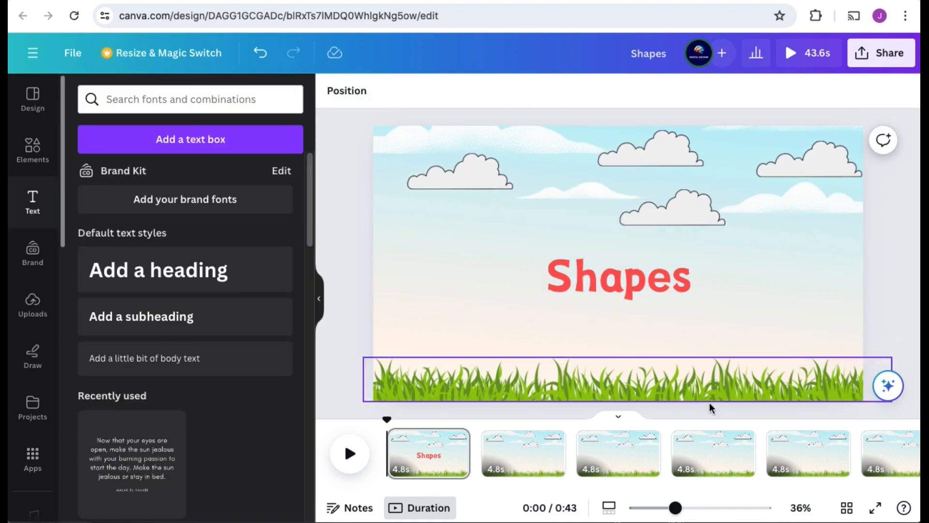
Play the titled first page to preview it, and go to the start of the second page.
{"action": "left_click", "coordinate": [348, 452]}
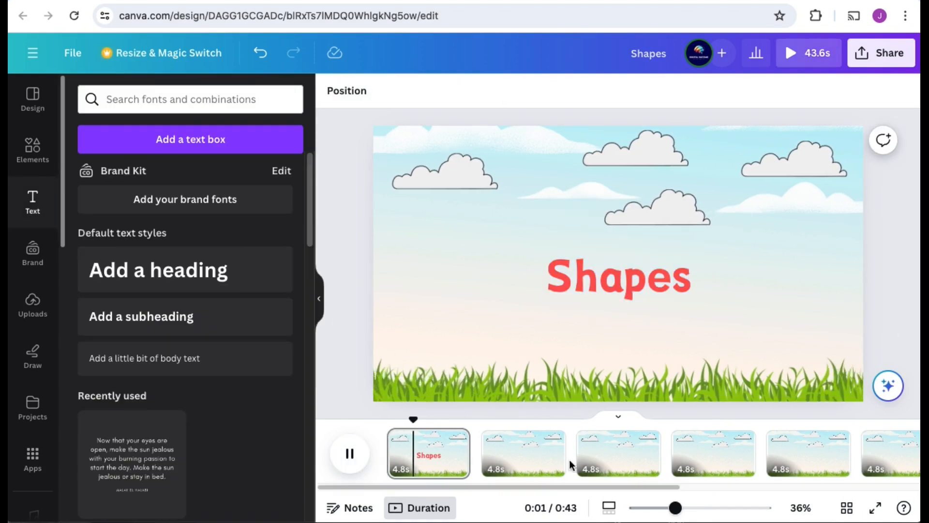
{"action": "left_click", "coordinate": [365, 448]}
{"action": "left_click", "coordinate": [525, 455]}
{"action": "left_click_drag", "start_coordinate": [523, 419], "coordinate": [483, 421]}
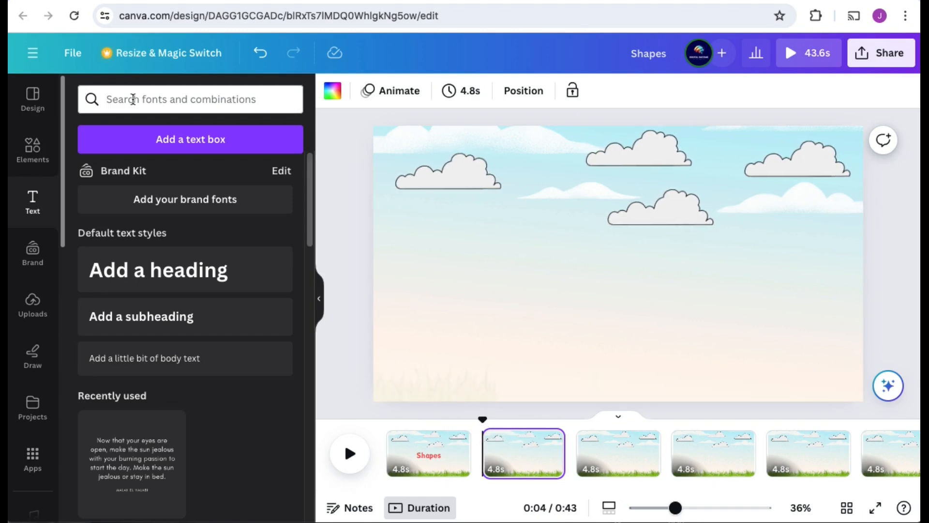
Add a green triangle shape to the second page and place it right of center, just above the grass.
{"action": "left_click", "coordinate": [196, 141]}
{"action": "key", "text": "BackSpace"}
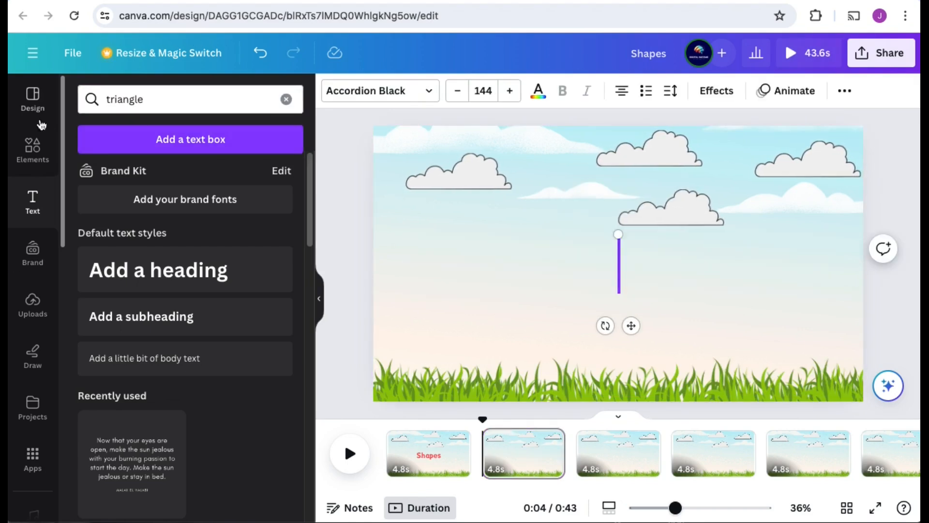
{"action": "left_click", "coordinate": [32, 147]}
{"action": "left_click", "coordinate": [162, 99]}
{"action": "type", "text": "tri"}
{"action": "key", "text": "Escape"}
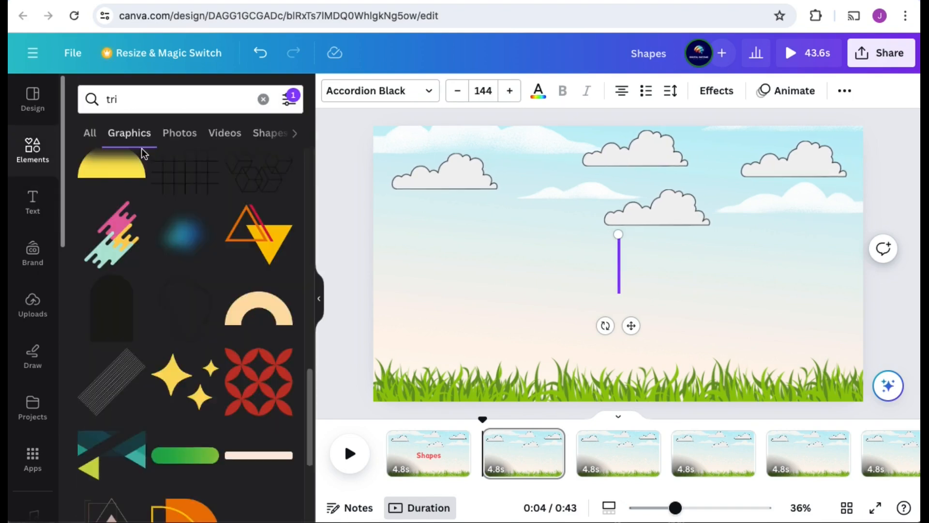
{"action": "left_click", "coordinate": [635, 294]}
{"action": "left_click_drag", "start_coordinate": [567, 305], "coordinate": [507, 335]}
{"action": "left_click_drag", "start_coordinate": [590, 289], "coordinate": [629, 295]}
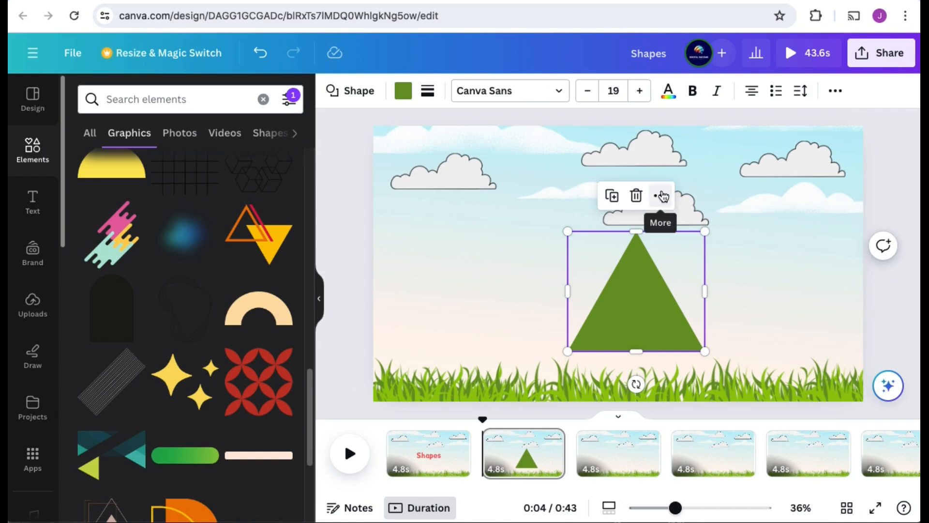
Duplicate the second page together with its green triangle.
{"action": "left_click", "coordinate": [661, 195]}
{"action": "left_click", "coordinate": [608, 319]}
{"action": "right_click", "coordinate": [636, 274]}
{"action": "left_click", "coordinate": [528, 467]}
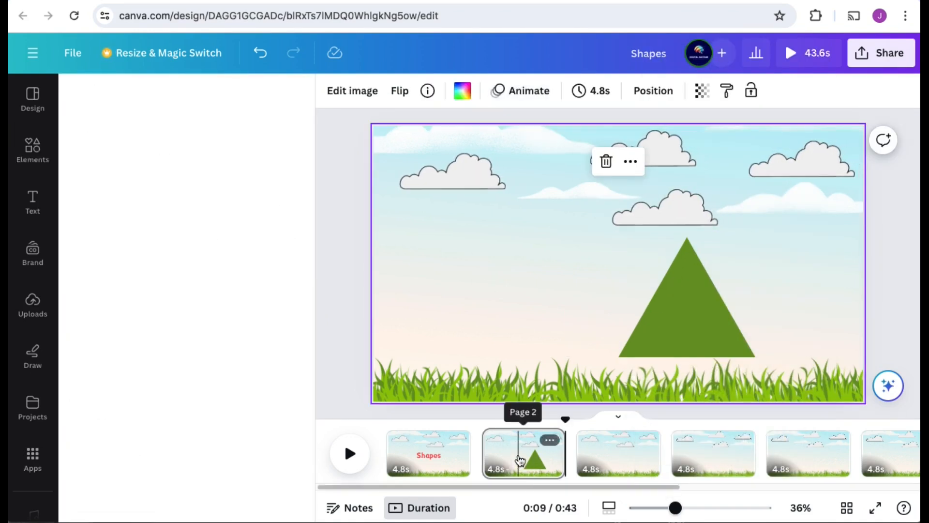
{"action": "left_click", "coordinate": [551, 440]}
{"action": "left_click", "coordinate": [633, 191]}
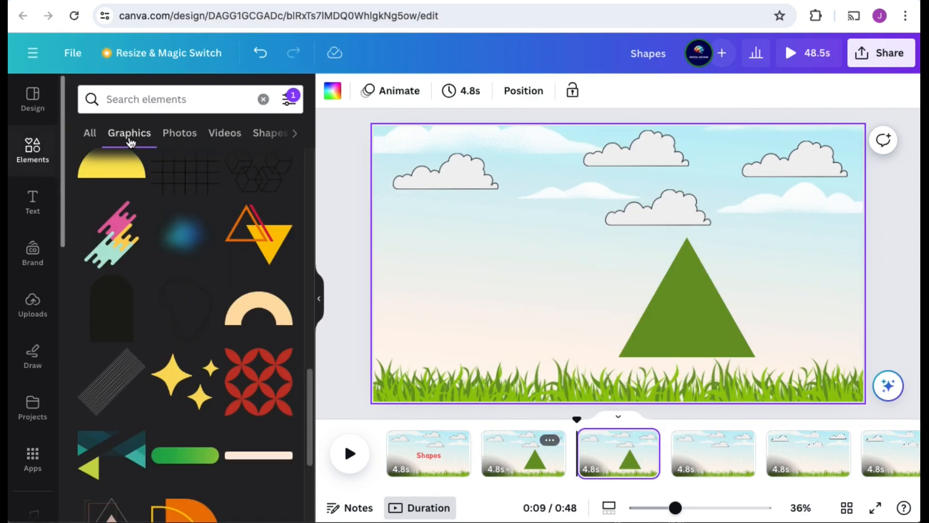
Add a heading reading "TRIANGLE" at font size 100 beside the triangle on the duplicated page.
{"action": "left_click", "coordinate": [32, 203]}
{"action": "left_click", "coordinate": [234, 142]}
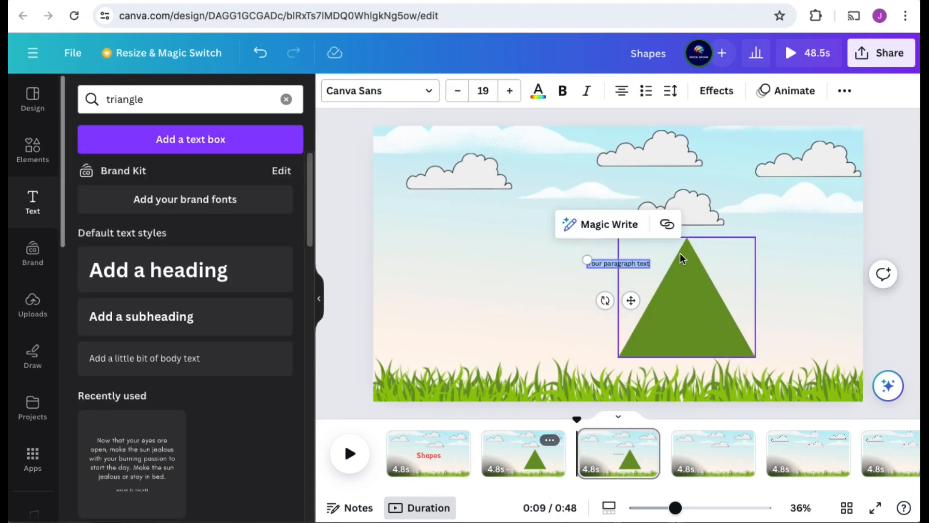
{"action": "left_click", "coordinate": [158, 269]}
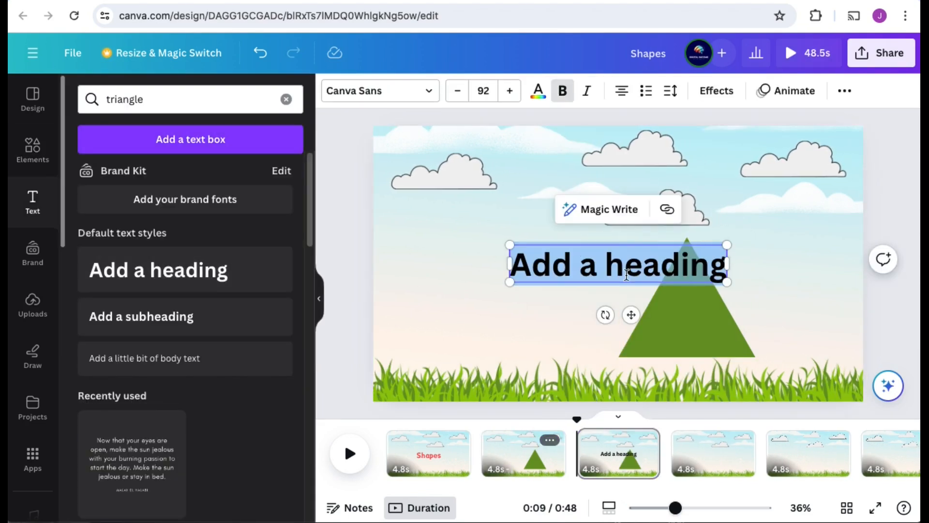
{"action": "type", "text": "TRIANGLE"}
{"action": "left_click_drag", "start_coordinate": [616, 271], "coordinate": [505, 275]}
{"action": "left_click", "coordinate": [511, 92]}
{"action": "left_click", "coordinate": [510, 91]}
{"action": "left_click_drag", "start_coordinate": [518, 324], "coordinate": [523, 339]}
Change the font of the "TRIANGLE" heading and the first page's "Shapes" title to Accordion Black.
{"action": "left_click", "coordinate": [400, 95]}
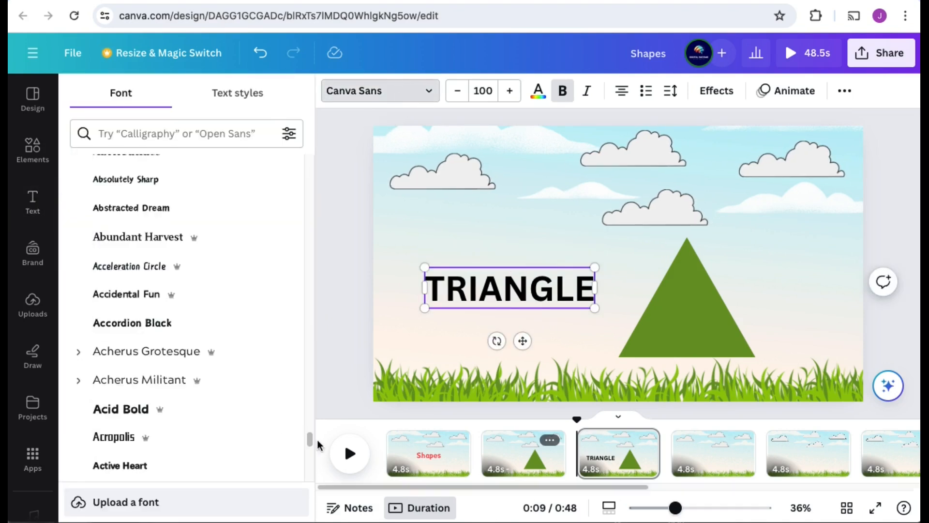
{"action": "left_click", "coordinate": [154, 334]}
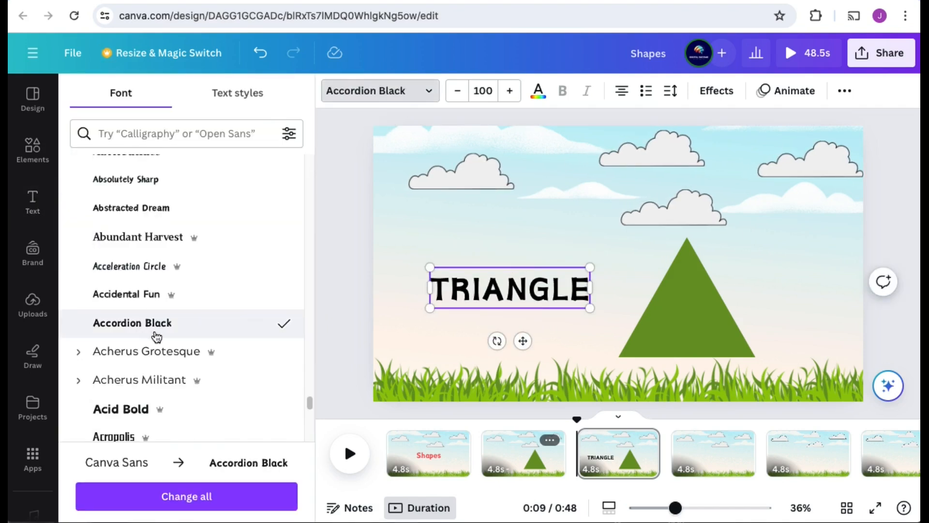
{"action": "left_click_drag", "start_coordinate": [310, 402], "coordinate": [313, 146]}
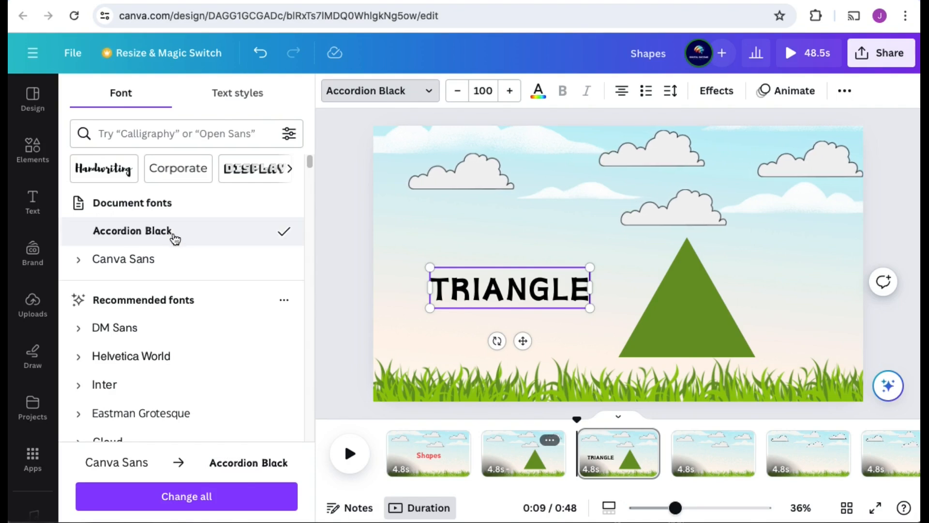
{"action": "left_click", "coordinate": [438, 453]}
{"action": "left_click", "coordinate": [617, 272]}
Enlarge the "TRIANGLE" heading to font size 108 and color it the same green as the triangle.
{"action": "left_click", "coordinate": [620, 453]}
{"action": "left_click", "coordinate": [536, 300]}
{"action": "left_click_drag", "start_coordinate": [590, 307], "coordinate": [599, 325]}
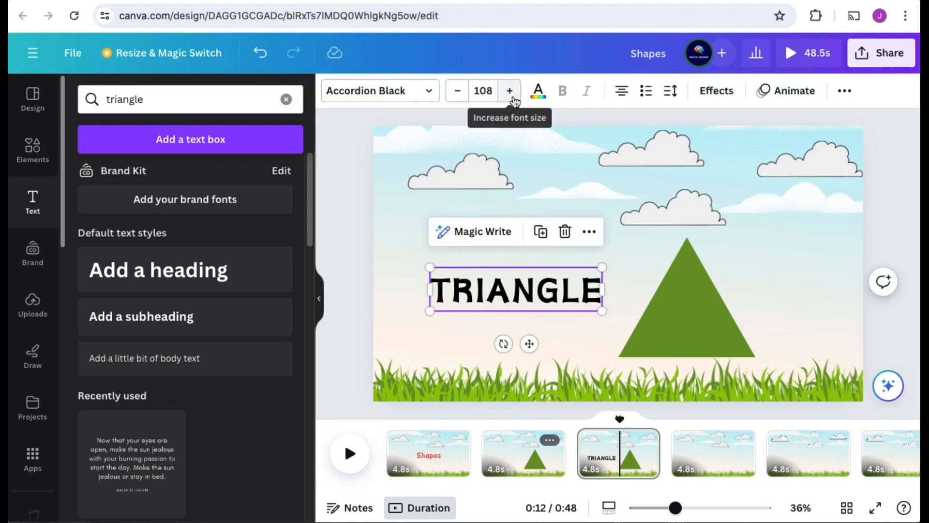
{"action": "left_click", "coordinate": [536, 91]}
{"action": "left_click", "coordinate": [170, 184]}
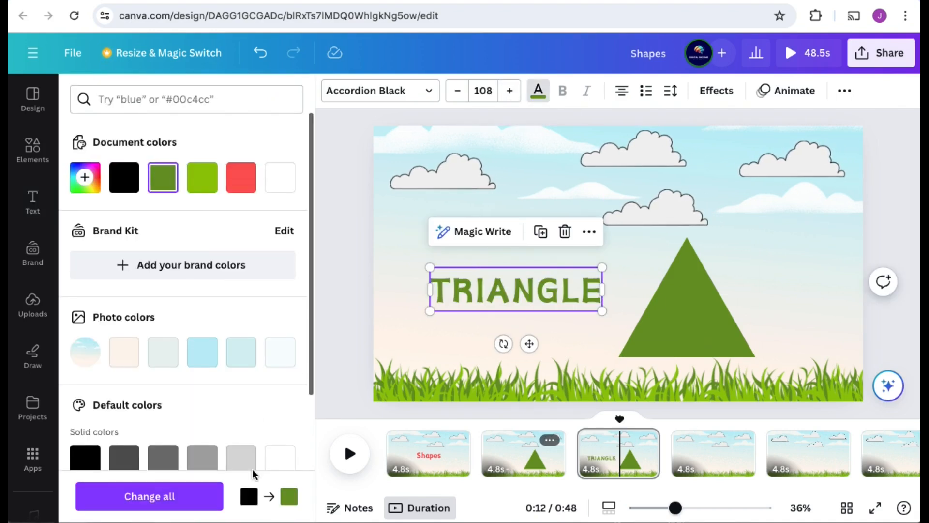
{"action": "left_click", "coordinate": [538, 90]}
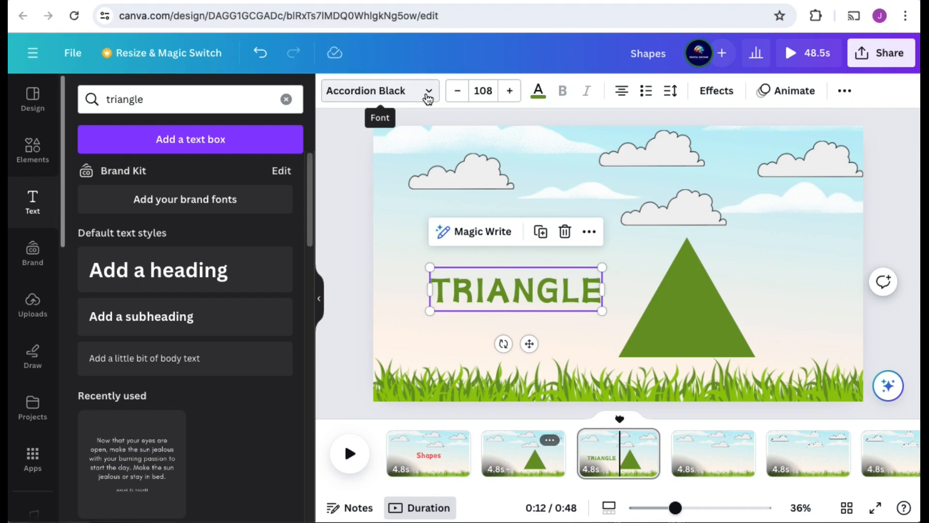
Apply the Pulse motion effect to the "TRIANGLE" heading.
{"action": "left_click", "coordinate": [615, 455]}
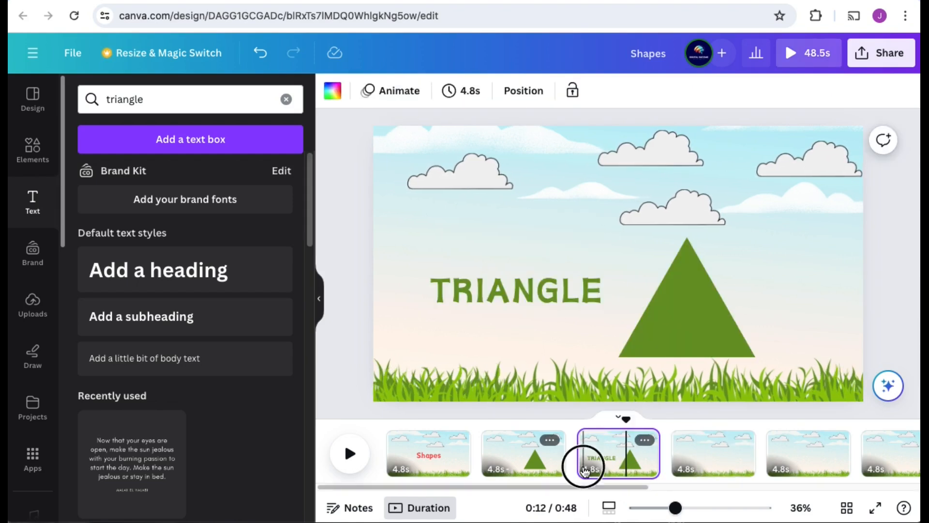
{"action": "left_click", "coordinate": [684, 304]}
{"action": "left_click", "coordinate": [570, 286]}
{"action": "right_click", "coordinate": [578, 238]}
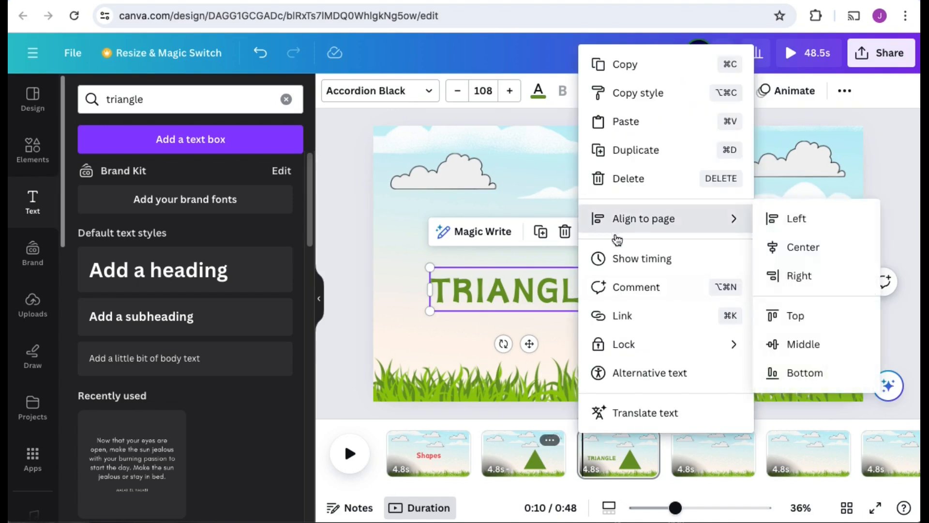
{"action": "left_click", "coordinate": [504, 286]}
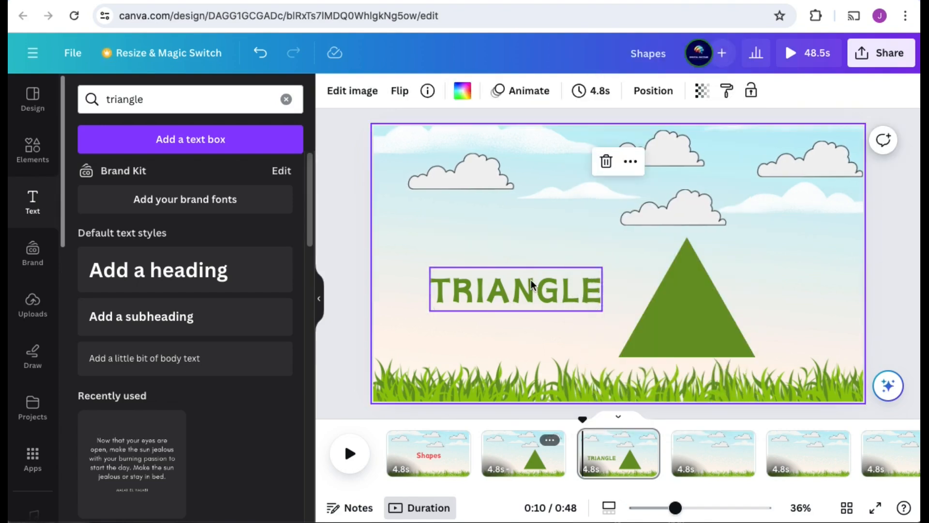
{"action": "left_click", "coordinate": [588, 231]}
{"action": "left_click", "coordinate": [787, 91]}
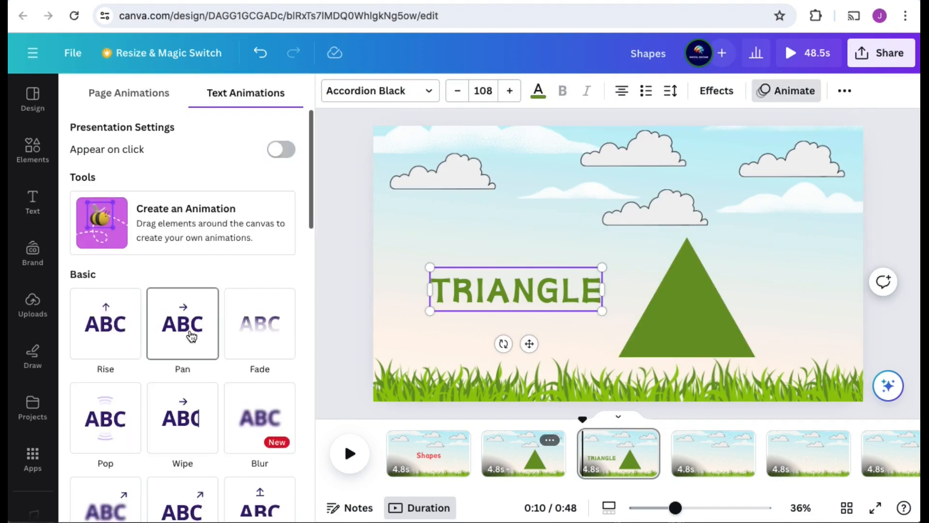
{"action": "scroll", "coordinate": [194, 329], "scroll_direction": "down", "scroll_amount": 5}
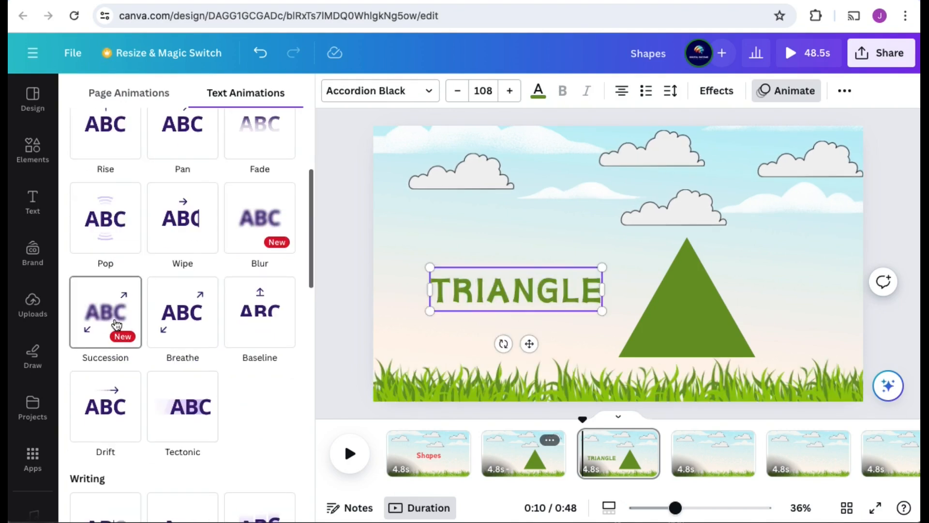
{"action": "scroll", "coordinate": [188, 381], "scroll_direction": "down", "scroll_amount": 13}
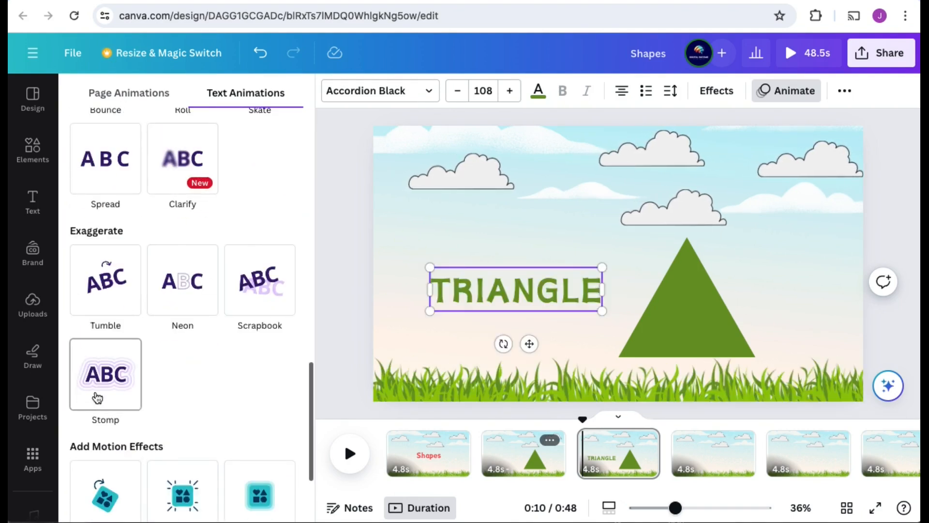
{"action": "scroll", "coordinate": [231, 336], "scroll_direction": "down", "scroll_amount": 1}
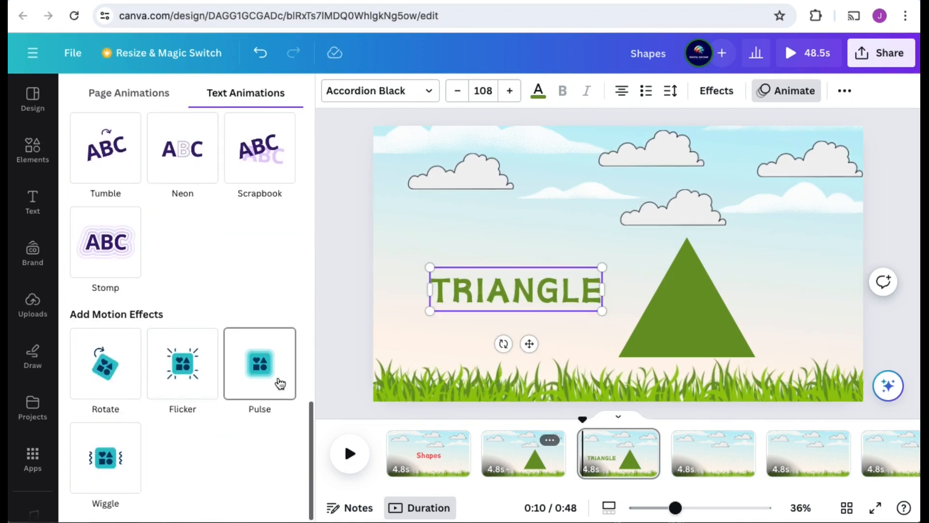
{"action": "left_click", "coordinate": [259, 364]}
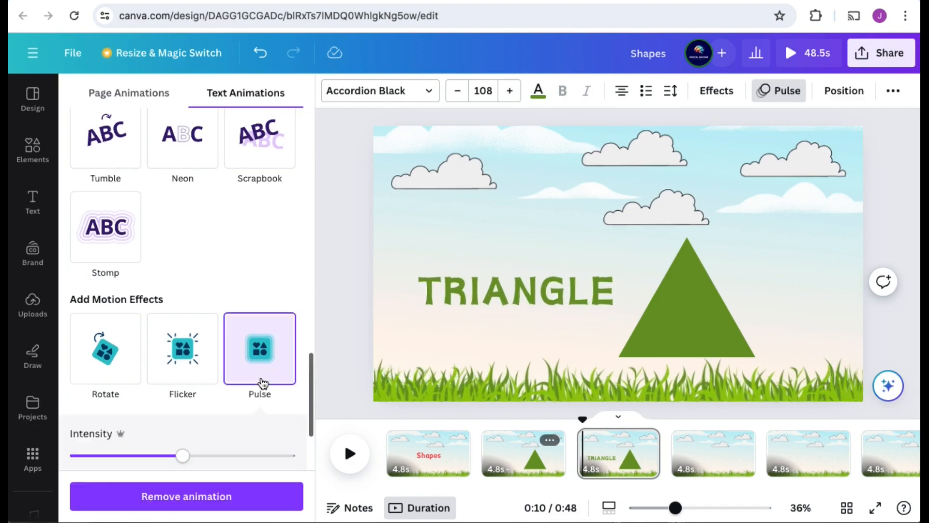
Add a purple square to the blank page following the "TRIANGLE" page and place it right of center, just above the grass.
{"action": "left_click", "coordinate": [701, 464]}
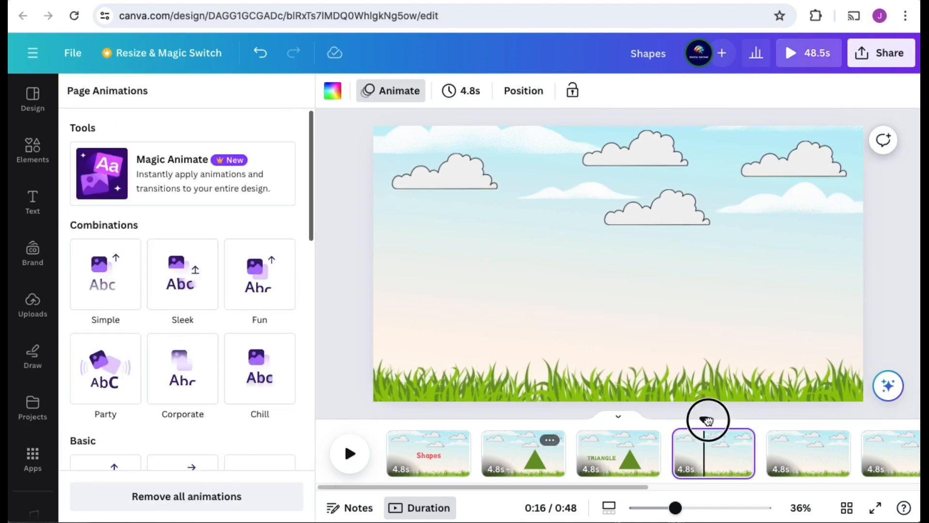
{"action": "left_click", "coordinate": [33, 148]}
{"action": "left_click", "coordinate": [261, 99]}
{"action": "key", "text": "r"}
{"action": "left_click_drag", "start_coordinate": [617, 271], "coordinate": [685, 300]}
{"action": "left_click", "coordinate": [403, 91]}
{"action": "left_click", "coordinate": [241, 231]}
{"action": "left_click", "coordinate": [730, 296]}
{"action": "left_click", "coordinate": [675, 311]}
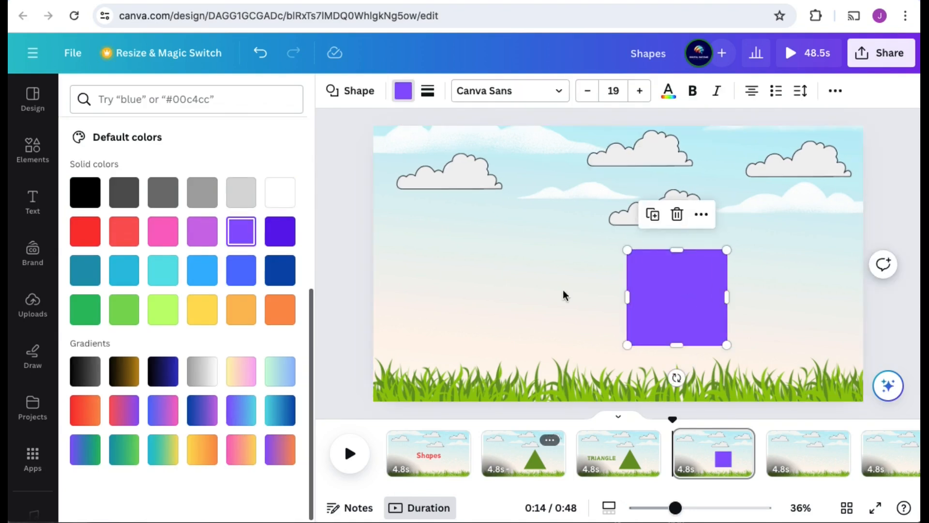
Add a heading reading "SQUARE" in Accordion Black at size 108 and place it to the left of the square.
{"action": "left_click", "coordinate": [33, 201]}
{"action": "left_click", "coordinate": [158, 269]}
{"action": "left_click", "coordinate": [382, 91]}
{"action": "left_click", "coordinate": [133, 231]}
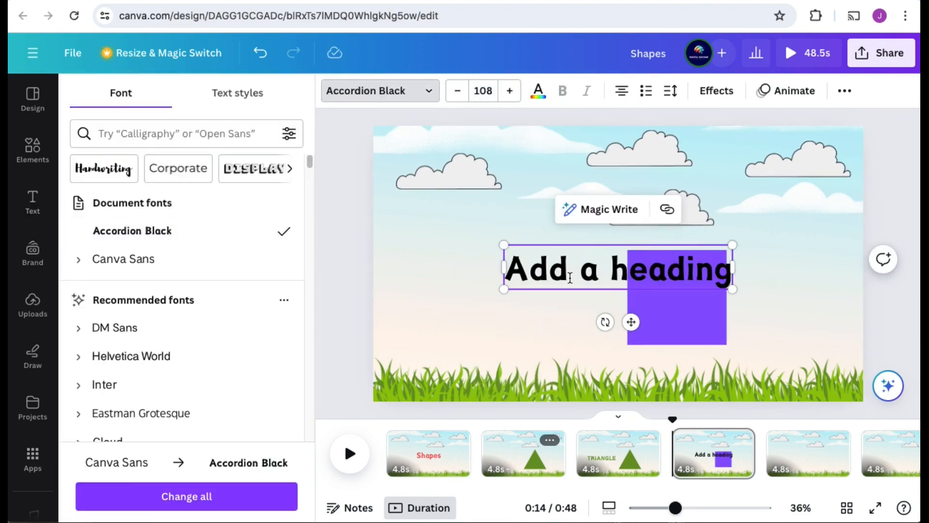
{"action": "key", "text": "BackSpace"}
{"action": "type", "text": "SQUARE"}
{"action": "left_click_drag", "start_coordinate": [578, 334], "coordinate": [525, 344]}
Color the "SQUARE" heading the same purple as the square and apply the Pulse motion effect to it.
{"action": "left_click", "coordinate": [537, 91]}
{"action": "left_click", "coordinate": [201, 176]}
{"action": "left_click", "coordinate": [786, 90]}
{"action": "scroll", "coordinate": [199, 335], "scroll_direction": "down", "scroll_amount": 10}
{"action": "left_click", "coordinate": [267, 385]}
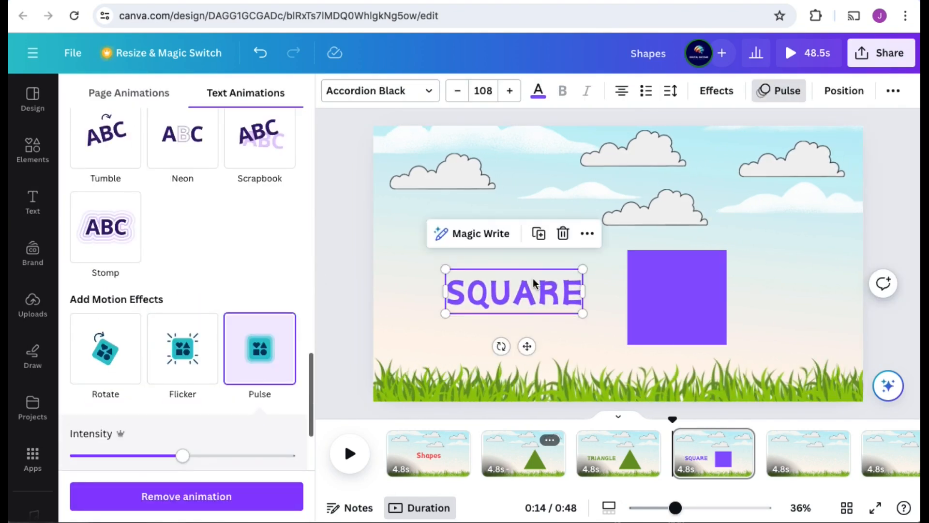
Duplicate the square page, keeping the first copy without the heading, and go to the blank page that follows.
{"action": "right_click", "coordinate": [733, 128]}
{"action": "left_click", "coordinate": [771, 203]}
{"action": "left_click", "coordinate": [891, 455]}
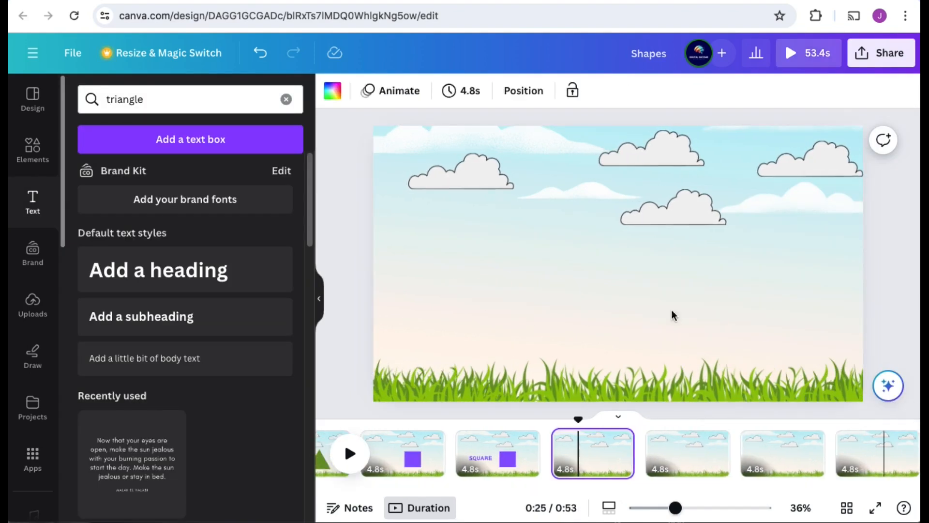
Add a red circle to the blank page and duplicate the page, labelling the copy "CIRCLE" in red.
{"action": "left_click", "coordinate": [32, 149]}
{"action": "left_click", "coordinate": [139, 163]}
{"action": "left_click", "coordinate": [403, 91]}
{"action": "left_click", "coordinate": [83, 231]}
{"action": "left_click", "coordinate": [624, 446]}
{"action": "key", "text": "ctrl+d"}
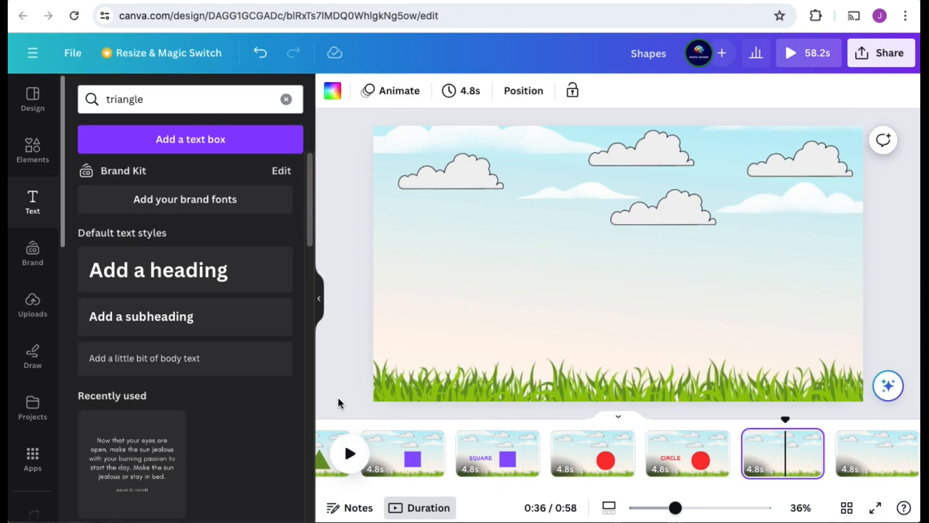
Add a dark blue rectangle to the next blank page and duplicate the page, labelling the copy "RECTANGLE" in the same blue.
{"action": "left_click", "coordinate": [32, 150]}
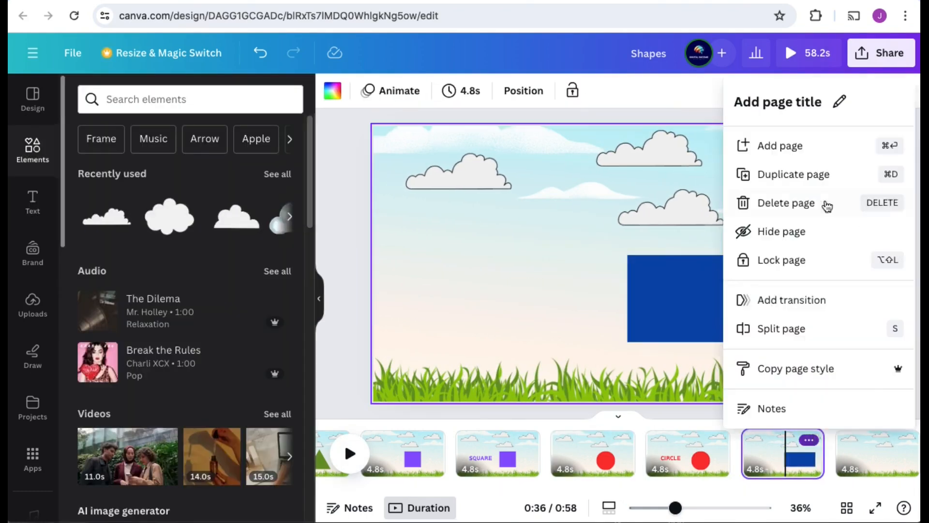
{"action": "left_click", "coordinate": [826, 174]}
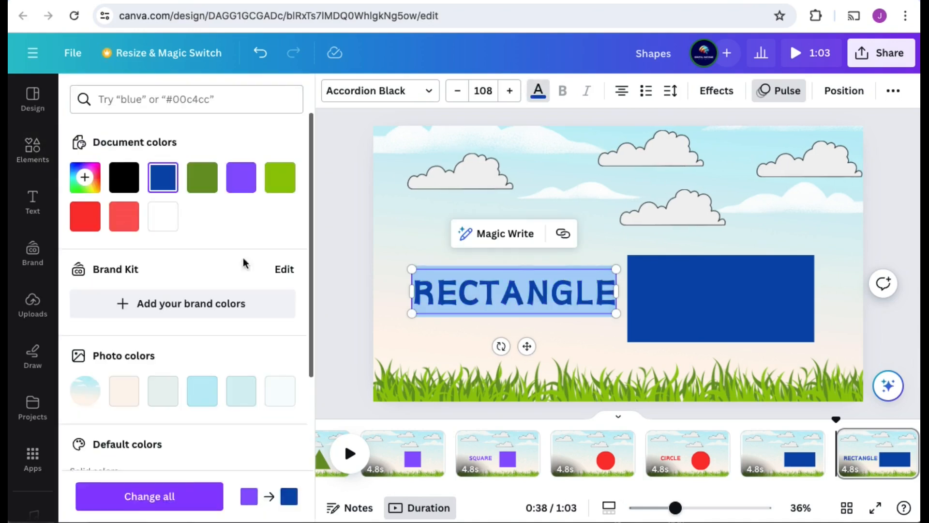
{"action": "left_click", "coordinate": [731, 299]}
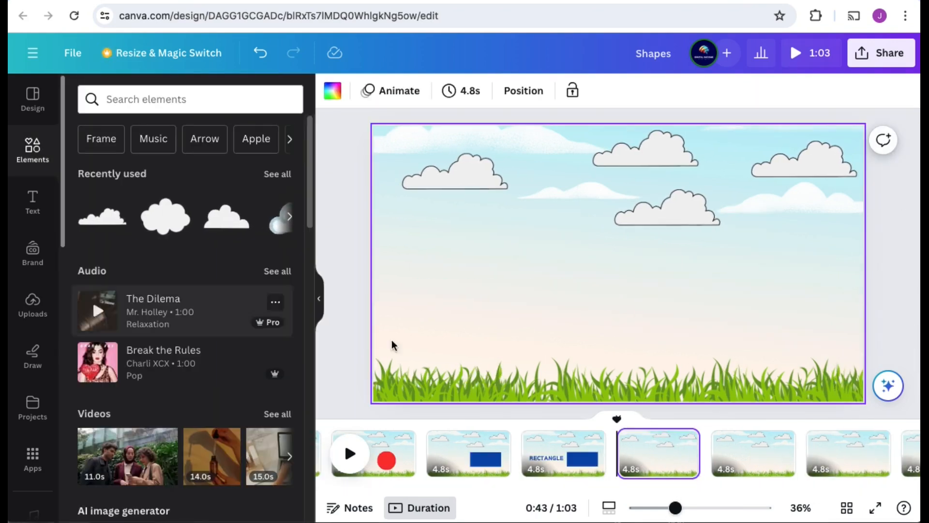
Find an oval in the geometric shapes and add it to the blank page after the "RECTANGLE" page.
{"action": "left_click", "coordinate": [190, 99]}
{"action": "type", "text": "OVAL"}
{"action": "left_click", "coordinate": [233, 155]}
{"action": "left_click", "coordinate": [190, 99]}
{"action": "type", "text": "Sh"}
{"action": "left_click", "coordinate": [158, 162]}
{"action": "scroll", "coordinate": [172, 315], "scroll_direction": "up", "scroll_amount": 3}
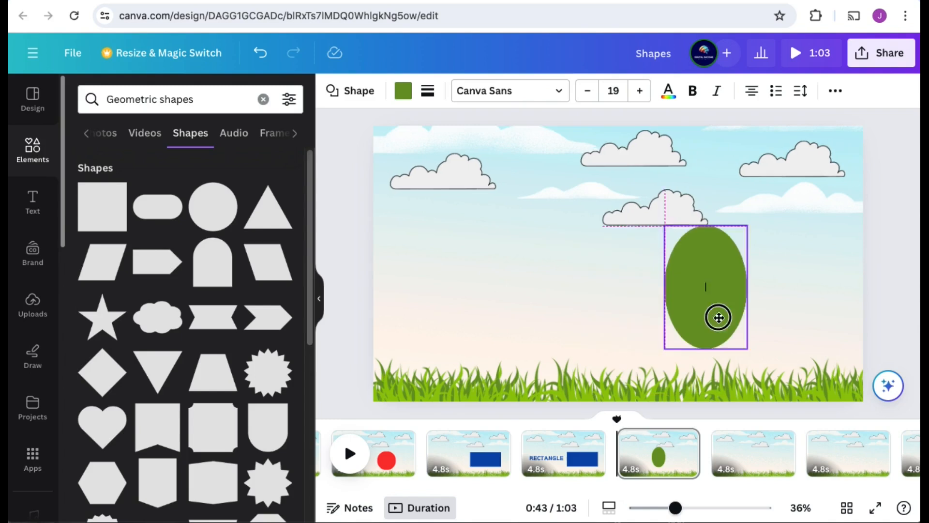
Color the oval yellow and duplicate its page, labelling the copy "OVAL" in yellow.
{"action": "left_click", "coordinate": [403, 90]}
{"action": "left_click", "coordinate": [205, 309]}
{"action": "left_click", "coordinate": [711, 290]}
{"action": "right_click", "coordinate": [753, 191]}
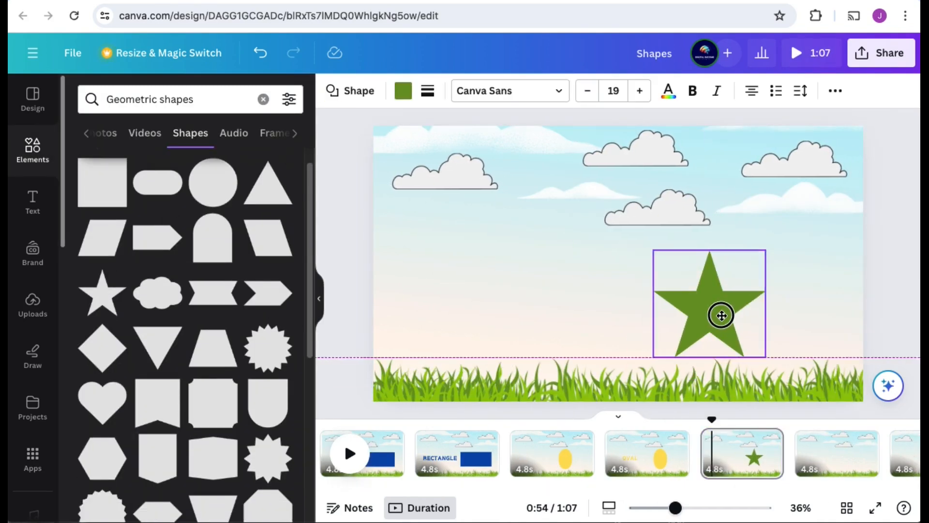
Color the star dark gray and duplicate its page, labelling the copy "STAR" in dark gray.
{"action": "left_click", "coordinate": [403, 91]}
{"action": "left_click", "coordinate": [125, 193]}
{"action": "scroll", "coordinate": [184, 271], "scroll_direction": "down", "scroll_amount": 1}
{"action": "left_click", "coordinate": [241, 257]}
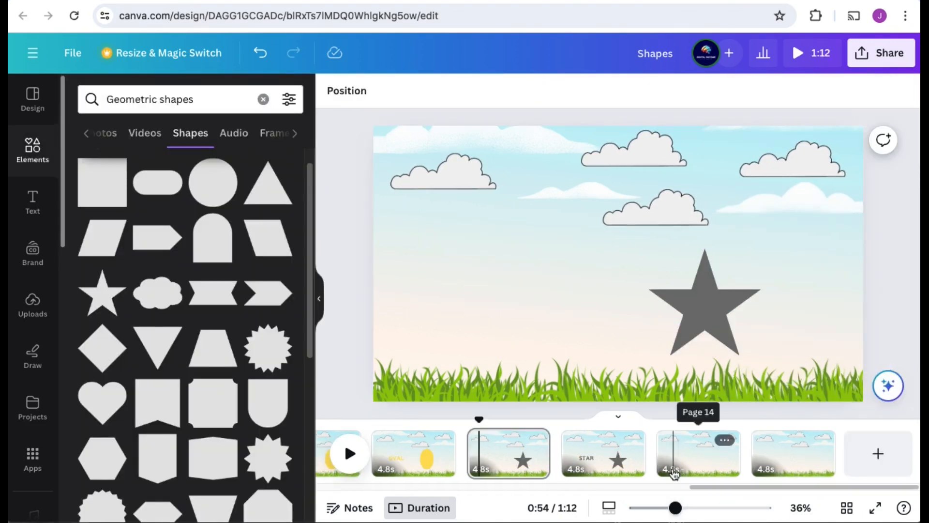
Add a red heart to the blank page after the "STAR" page and duplicate the page, labelling the copy "HEART" in red.
{"action": "left_click", "coordinate": [674, 472]}
{"action": "scroll", "coordinate": [145, 315], "scroll_direction": "down", "scroll_amount": 3}
{"action": "left_click", "coordinate": [104, 238]}
{"action": "left_click", "coordinate": [403, 90]}
{"action": "scroll", "coordinate": [184, 290], "scroll_direction": "down", "scroll_amount": 5}
{"action": "left_click", "coordinate": [85, 231]}
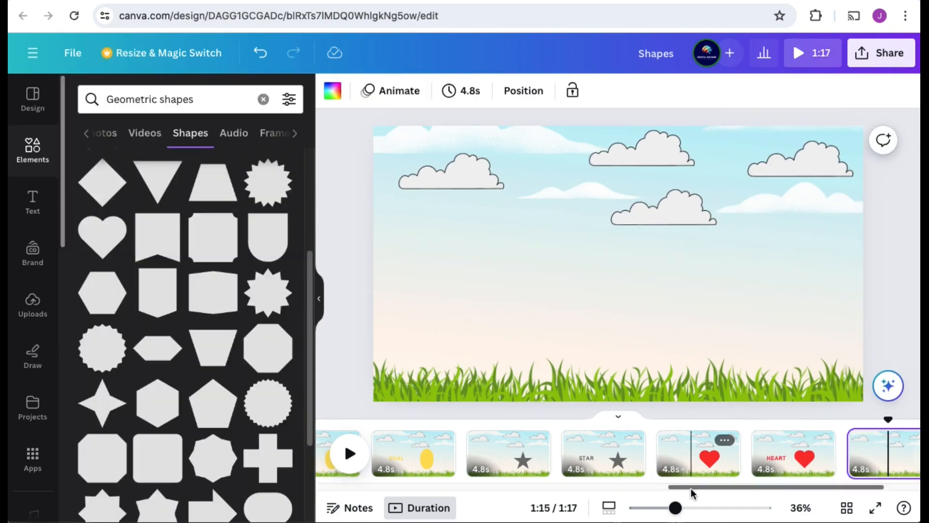
Arrange the overlapping shapes in two rows: triangle, square, circle and oval above; rectangle, star and heart below.
{"action": "scroll", "coordinate": [141, 242], "scroll_direction": "up", "scroll_amount": 1}
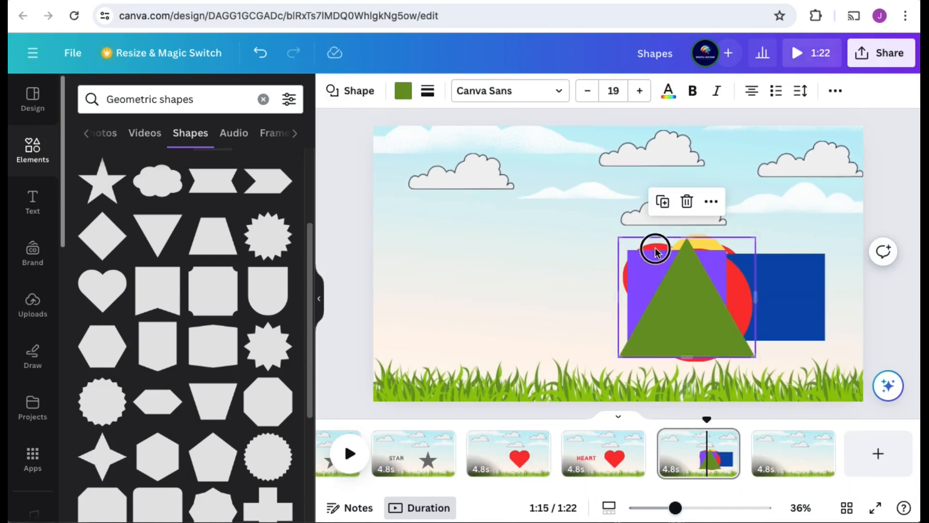
{"action": "left_click_drag", "start_coordinate": [654, 250], "coordinate": [463, 199]}
{"action": "left_click_drag", "start_coordinate": [678, 290], "coordinate": [593, 198]}
{"action": "left_click_drag", "start_coordinate": [774, 300], "coordinate": [443, 326]}
{"action": "left_click", "coordinate": [705, 180]}
{"action": "left_click_drag", "start_coordinate": [696, 314], "coordinate": [811, 198]}
{"action": "left_click_drag", "start_coordinate": [707, 289], "coordinate": [814, 311]}
{"action": "left_click_drag", "start_coordinate": [705, 310], "coordinate": [657, 315]}
{"action": "left_click_drag", "start_coordinate": [692, 199], "coordinate": [687, 199]}
{"action": "left_click_drag", "start_coordinate": [793, 313], "coordinate": [790, 320]}
{"action": "left_click", "coordinate": [525, 221]}
{"action": "left_click_drag", "start_coordinate": [484, 310], "coordinate": [477, 316]}
Apply the Stomp element animation to all the shapes on the overview page together.
{"action": "left_click", "coordinate": [450, 213]}
{"action": "left_click", "coordinate": [835, 90]}
{"action": "left_click", "coordinate": [660, 124]}
{"action": "scroll", "coordinate": [100, 424], "scroll_direction": "down", "scroll_amount": 3}
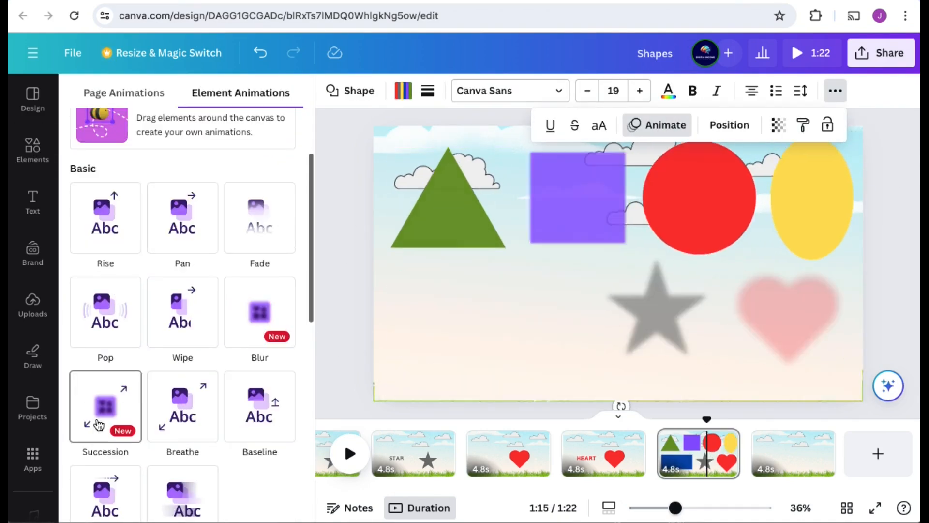
{"action": "scroll", "coordinate": [265, 339], "scroll_direction": "down", "scroll_amount": 10}
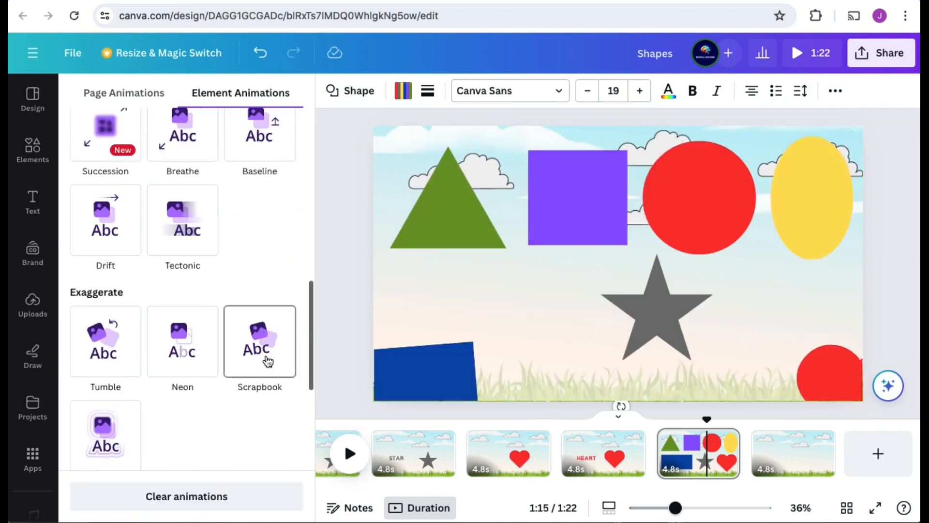
{"action": "left_click", "coordinate": [119, 422]}
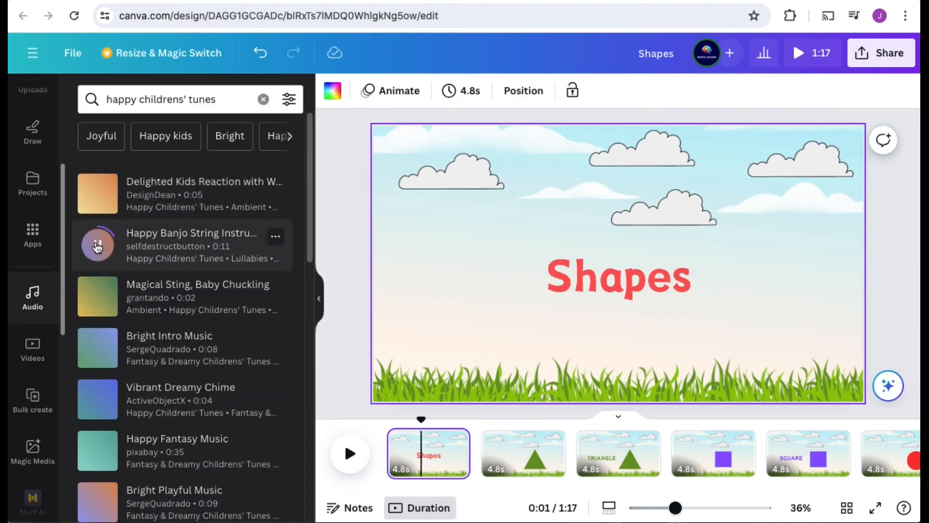
Audition tracks among the happy children's tunes and add "Bright Children's Lullaby" to the video.
{"action": "scroll", "coordinate": [94, 271], "scroll_direction": "down", "scroll_amount": 3}
{"action": "left_click", "coordinate": [96, 297]}
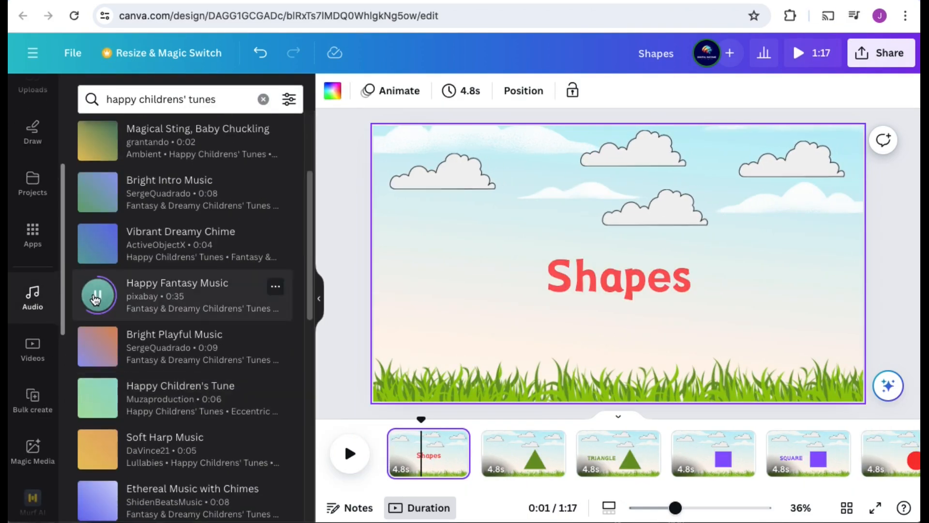
{"action": "scroll", "coordinate": [95, 319], "scroll_direction": "down", "scroll_amount": 5}
{"action": "left_click", "coordinate": [93, 388]}
{"action": "scroll", "coordinate": [95, 382], "scroll_direction": "down", "scroll_amount": 1}
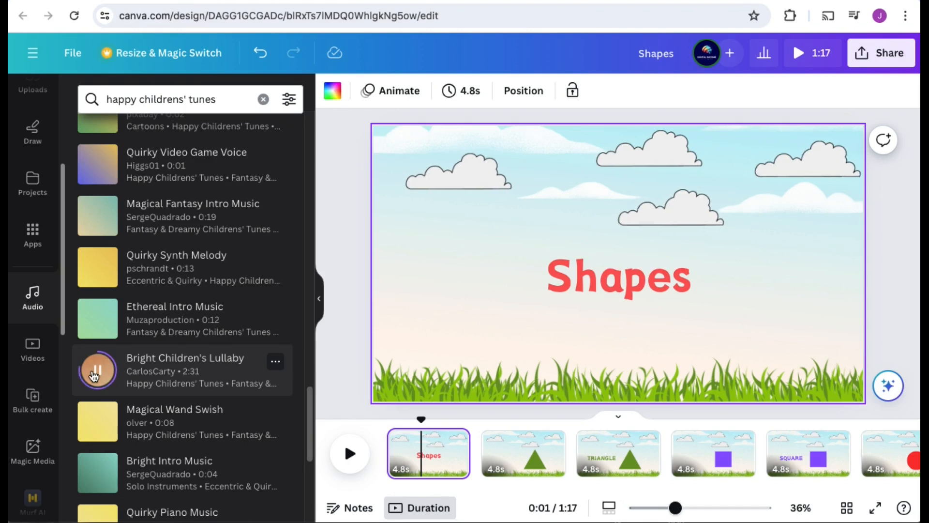
{"action": "left_click", "coordinate": [145, 382]}
Play the video with the added audio track, and search the audio library for "happy childrens' MUSIC".
{"action": "left_click", "coordinate": [349, 438]}
{"action": "scroll", "coordinate": [152, 362], "scroll_direction": "down", "scroll_amount": 5}
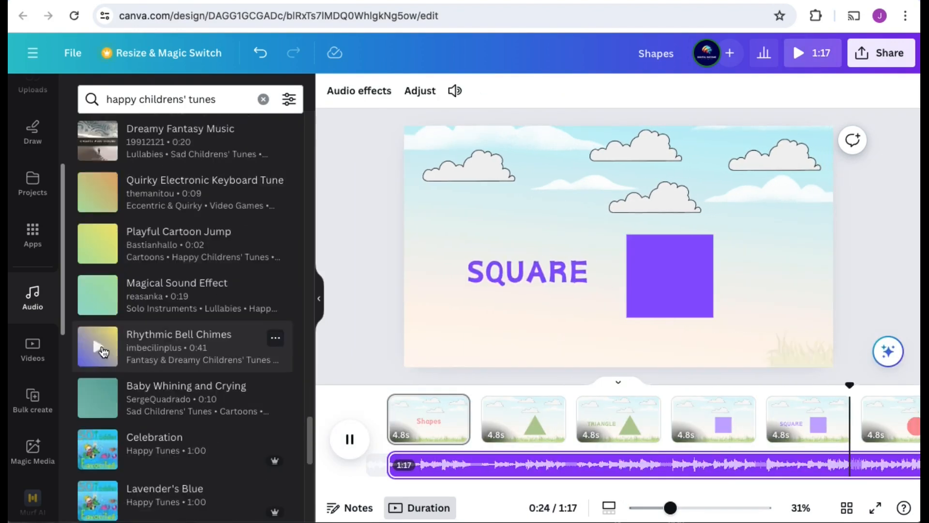
{"action": "key", "text": "space"}
{"action": "scroll", "coordinate": [151, 362], "scroll_direction": "down", "scroll_amount": 8}
{"action": "scroll", "coordinate": [151, 362], "scroll_direction": "up", "scroll_amount": 8}
{"action": "scroll", "coordinate": [152, 362], "scroll_direction": "up", "scroll_amount": 7}
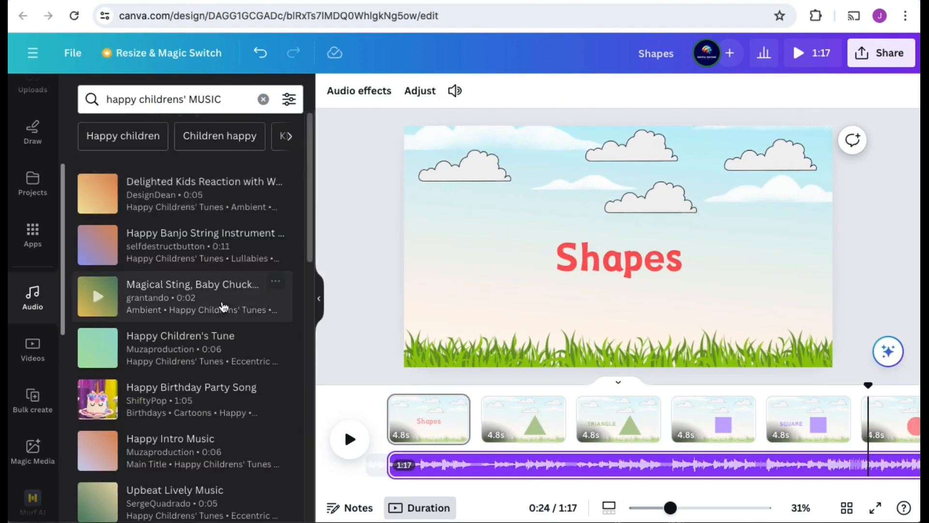
Filter the audio search results to free tracks only and browse them.
{"action": "left_click", "coordinate": [289, 99]}
{"action": "left_click", "coordinate": [97, 261]}
{"action": "left_click", "coordinate": [98, 270]}
{"action": "scroll", "coordinate": [97, 252], "scroll_direction": "down", "scroll_amount": 6}
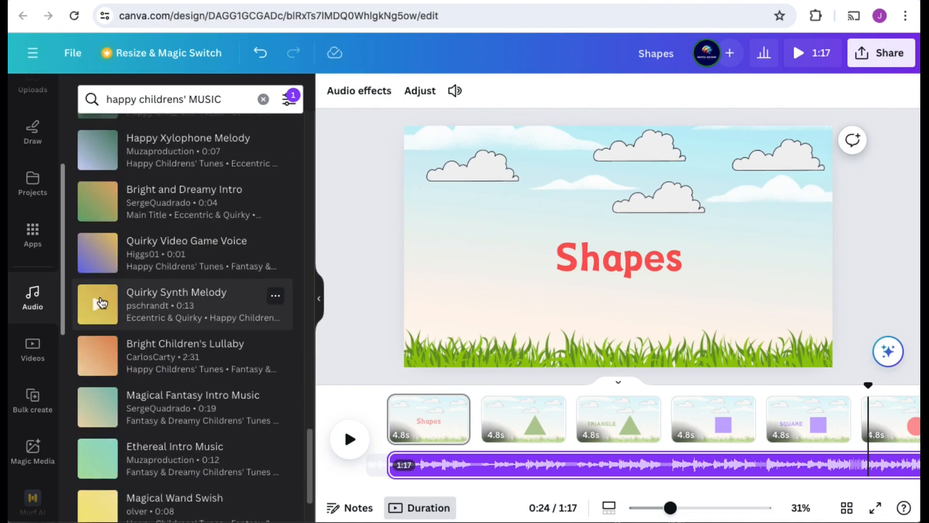
{"action": "scroll", "coordinate": [166, 306], "scroll_direction": "down", "scroll_amount": 2}
Play part of the video with its current audio, and audition "Upbeat Quirky Music" from the free tracks.
{"action": "left_click", "coordinate": [409, 387]}
{"action": "left_click", "coordinate": [350, 439]}
{"action": "left_click", "coordinate": [350, 439]}
{"action": "scroll", "coordinate": [97, 240], "scroll_direction": "down", "scroll_amount": 15}
{"action": "left_click", "coordinate": [97, 214]}
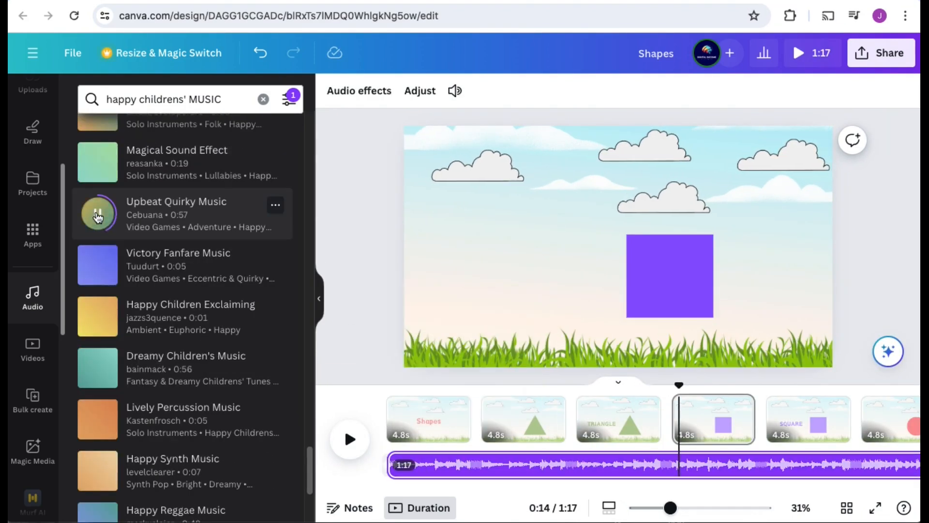
Add "Happy Reggae Music" to the video and play back the later pages with the audio.
{"action": "scroll", "coordinate": [98, 217], "scroll_direction": "down", "scroll_amount": 6}
{"action": "left_click", "coordinate": [130, 223]}
{"action": "left_click", "coordinate": [368, 401]}
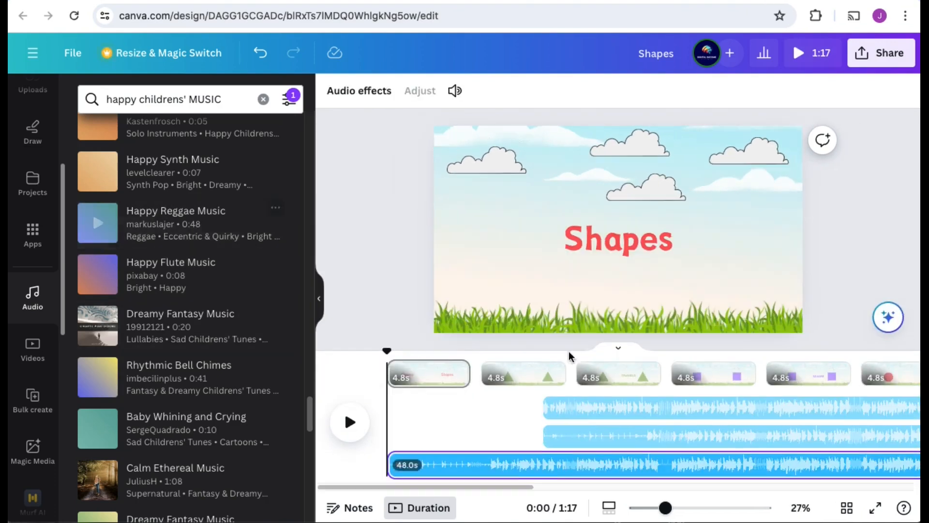
{"action": "left_click", "coordinate": [595, 433]}
{"action": "scroll", "coordinate": [481, 436], "scroll_direction": "right", "scroll_amount": 5}
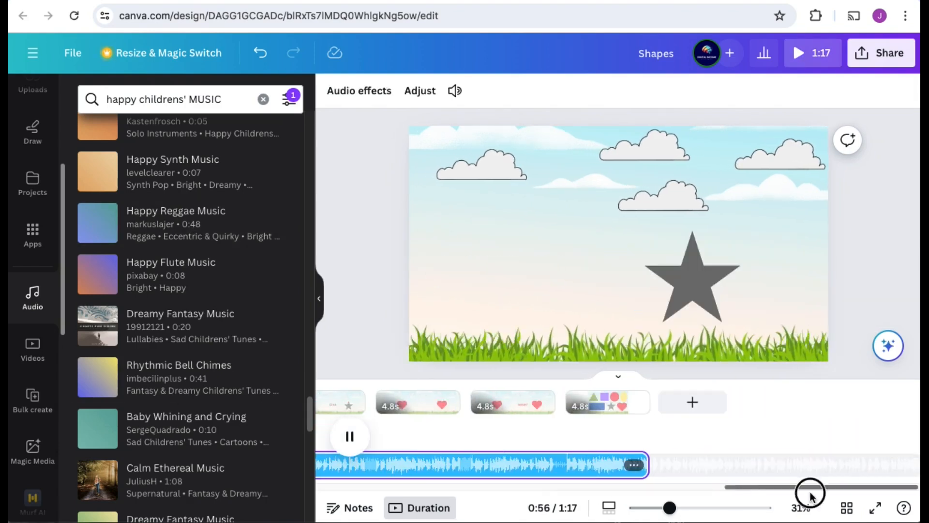
{"action": "left_click", "coordinate": [347, 431]}
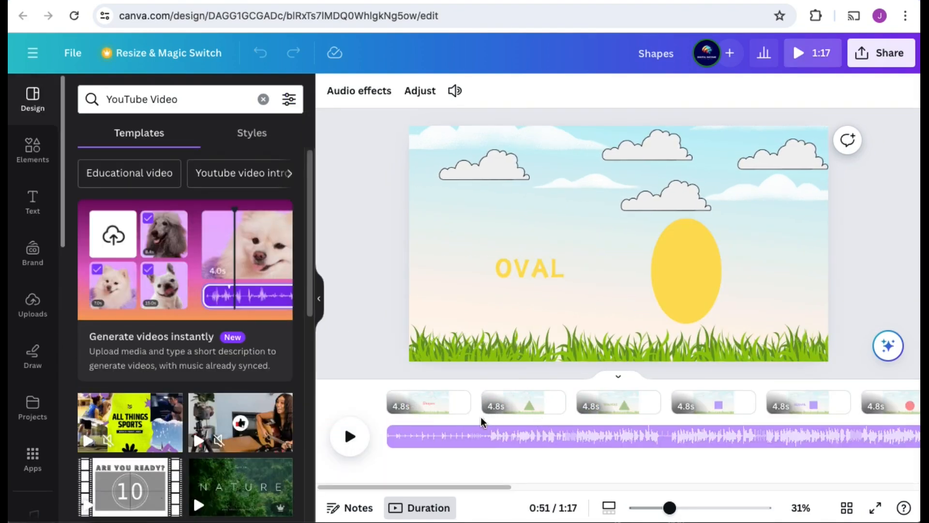
Play the video from the first triangle page at a raised sound volume, and stop on the labelled TRIANGLE page.
{"action": "left_click", "coordinate": [482, 422]}
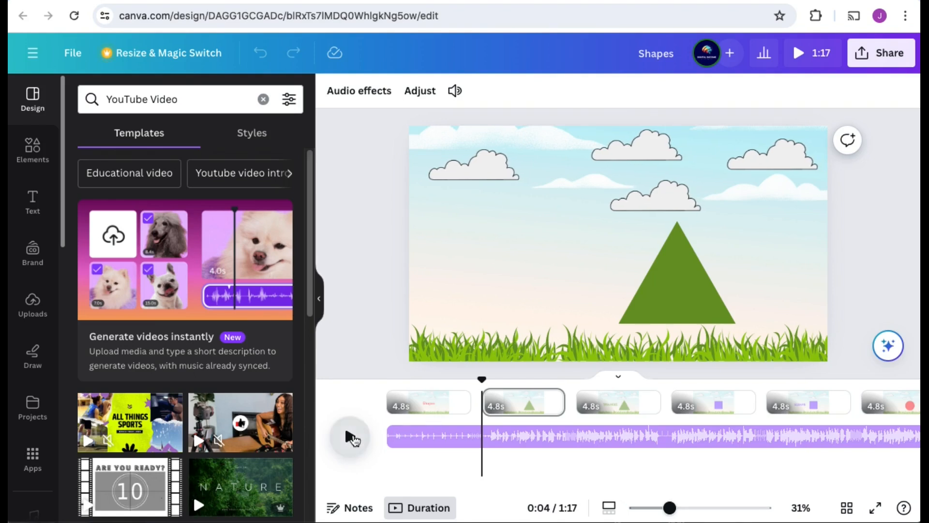
{"action": "left_click", "coordinate": [352, 438]}
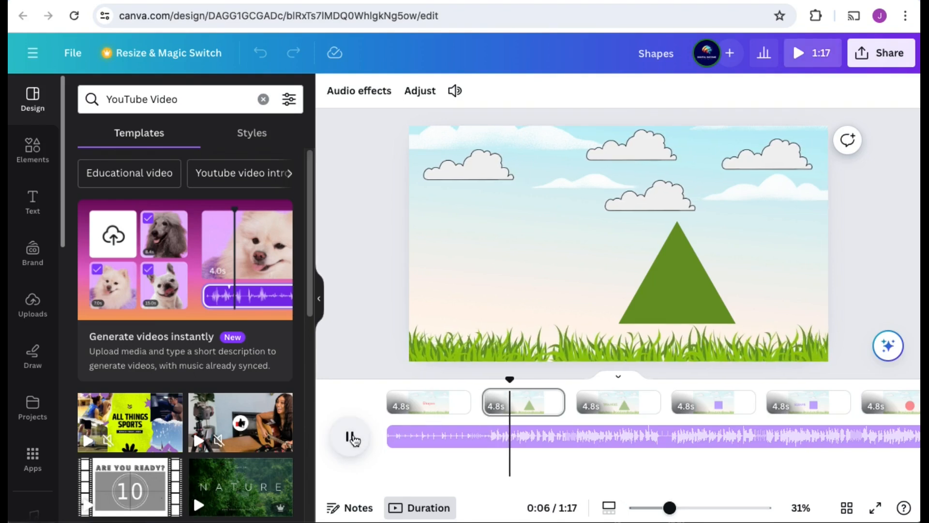
{"action": "key", "text": "XF86AudioRaiseVolume"}
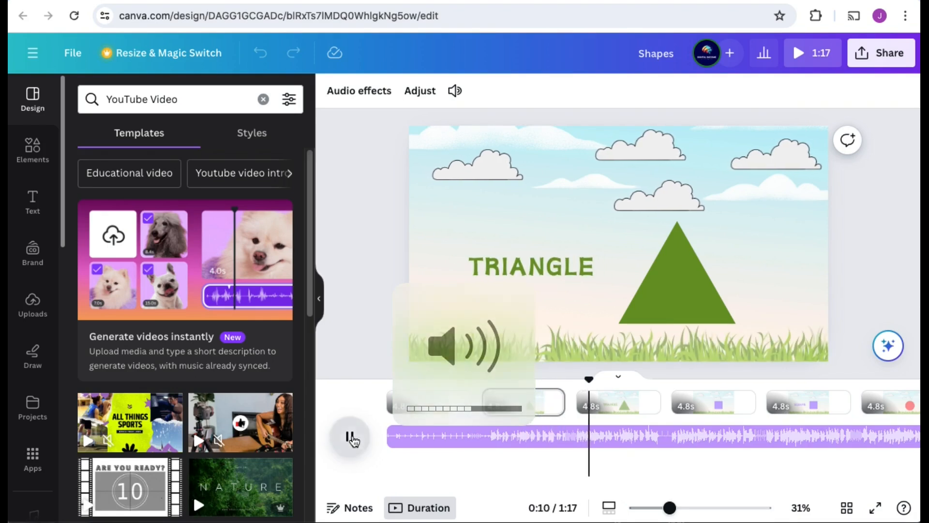
{"action": "left_click", "coordinate": [350, 437]}
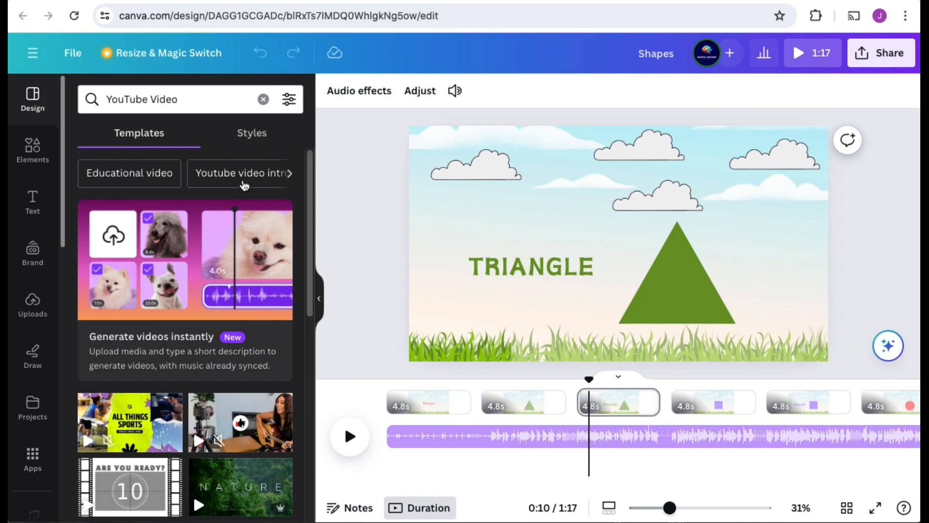
Search the audio library for "children happy" and look through the results.
{"action": "left_click", "coordinate": [263, 99]}
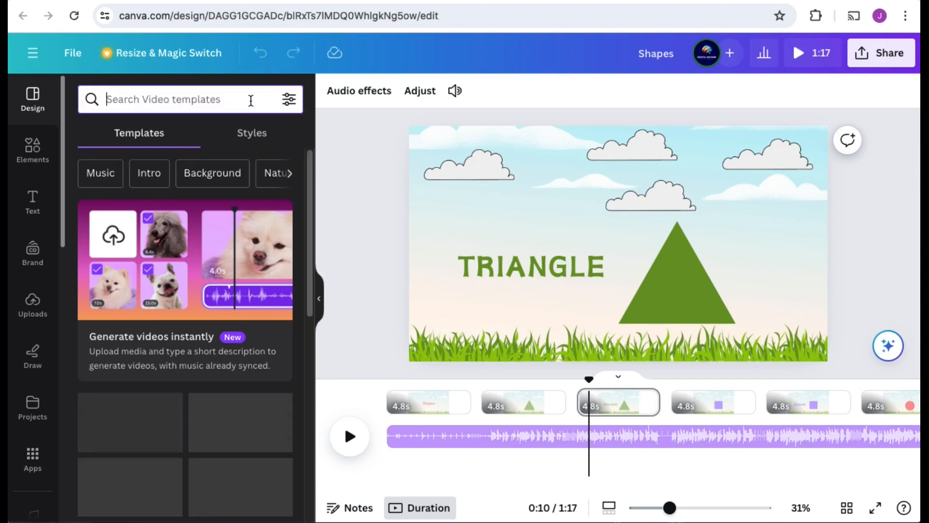
{"action": "scroll", "coordinate": [49, 437], "scroll_direction": "down", "scroll_amount": 1}
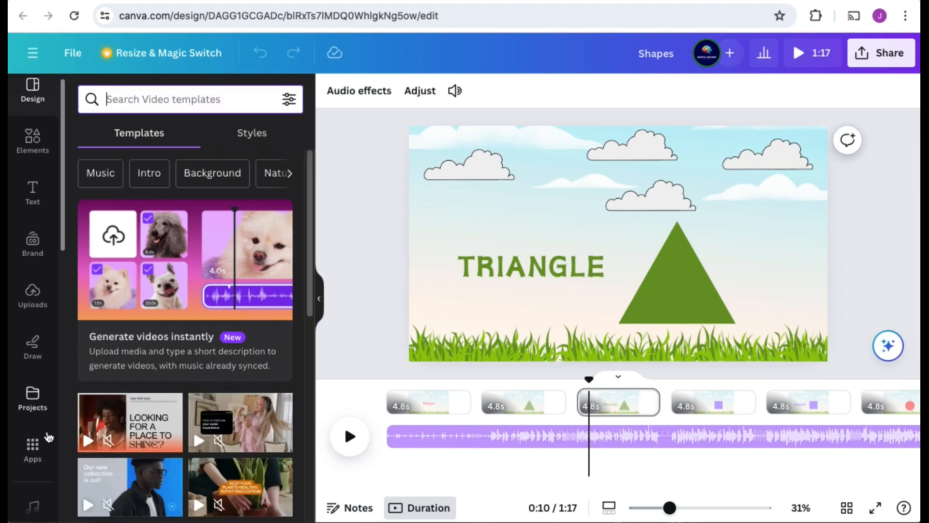
{"action": "left_click", "coordinate": [30, 319]}
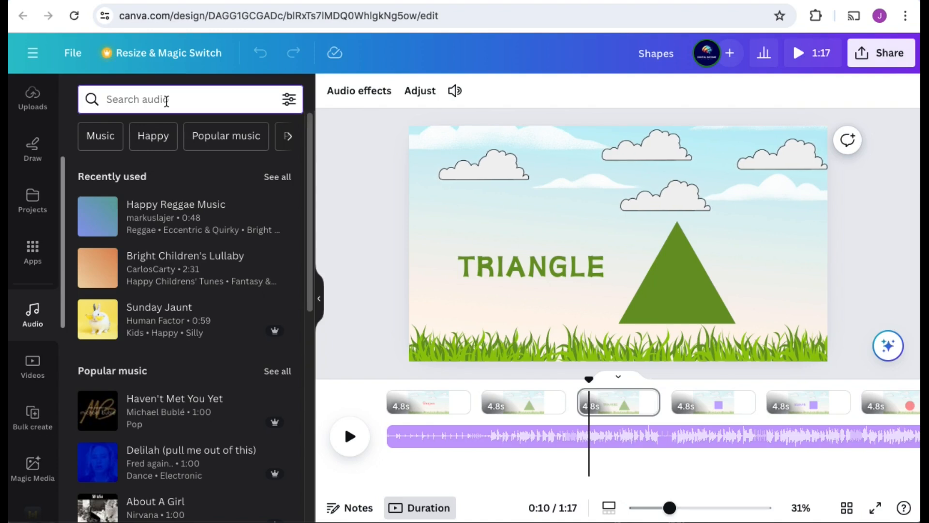
{"action": "type", "text": "children"}
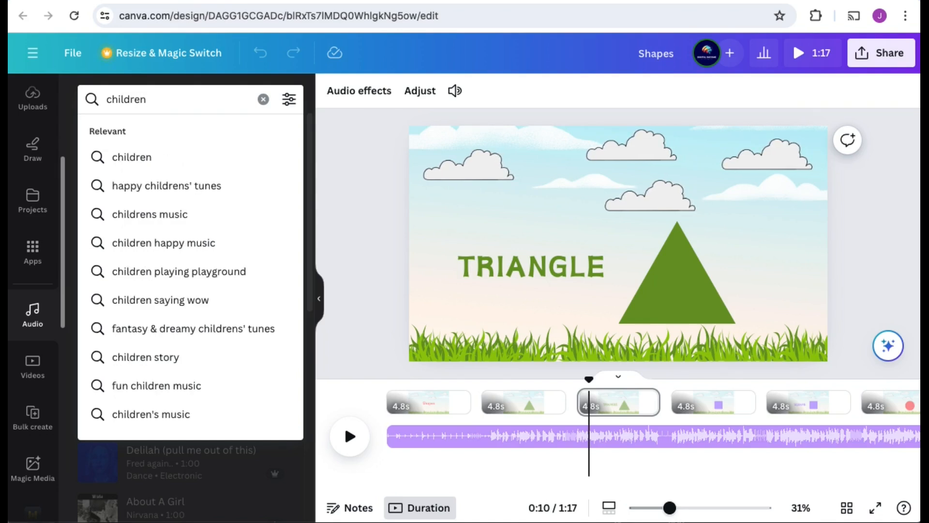
{"action": "type", "text": " happy"}
{"action": "key", "text": "Return"}
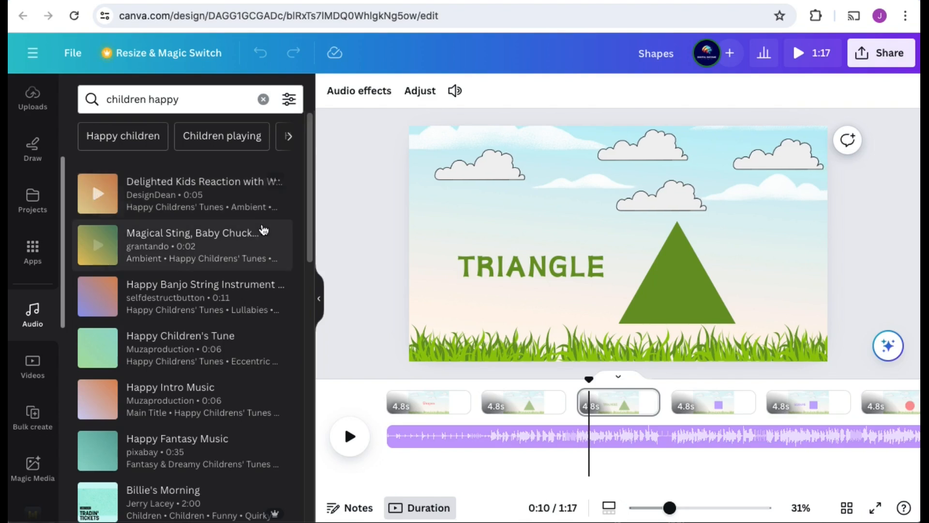
{"action": "scroll", "coordinate": [226, 349], "scroll_direction": "down", "scroll_amount": 3}
{"action": "scroll", "coordinate": [224, 349], "scroll_direction": "down", "scroll_amount": 3}
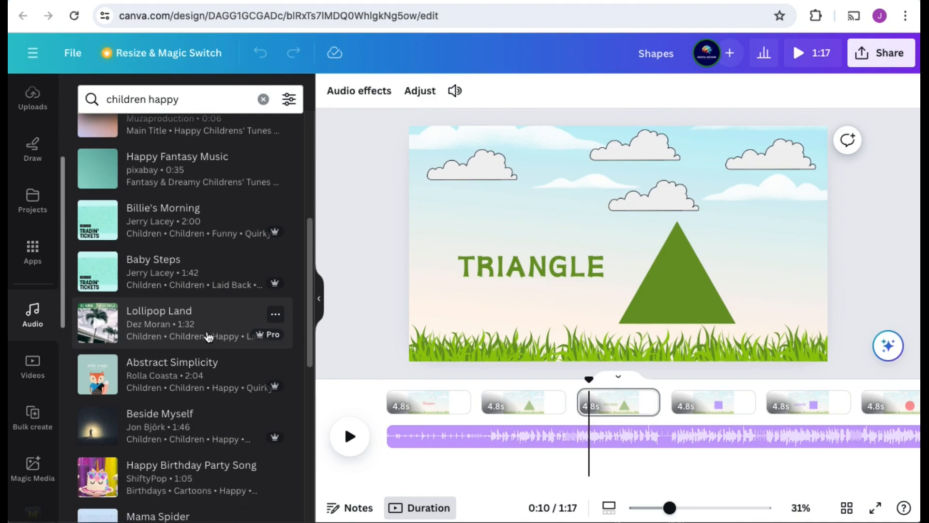
{"action": "scroll", "coordinate": [208, 337], "scroll_direction": "up", "scroll_amount": 6}
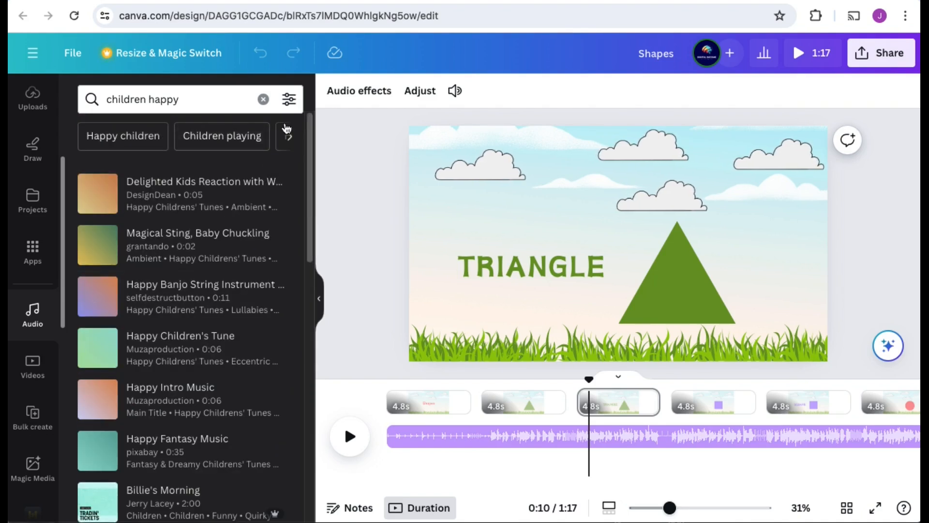
Limit the audio results to free items and audition "Happy Children's Tune".
{"action": "left_click", "coordinate": [289, 99]}
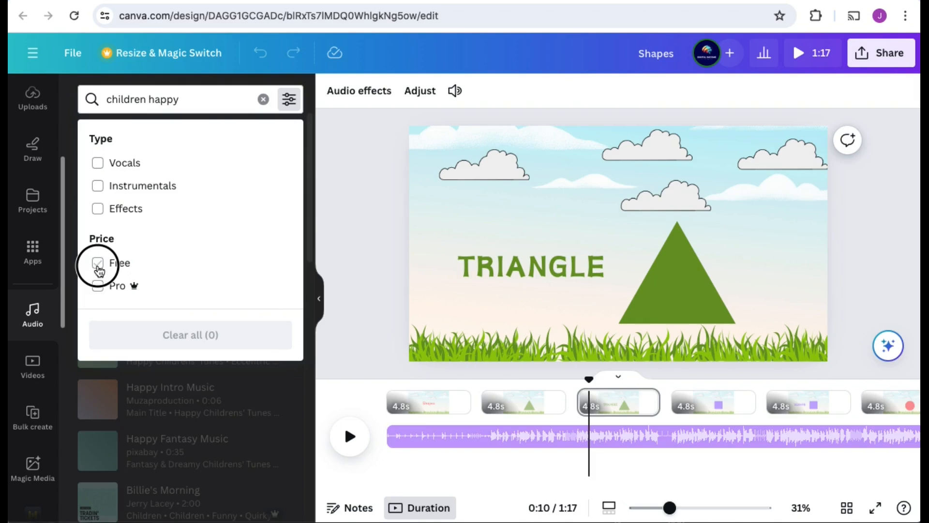
{"action": "left_click", "coordinate": [98, 264]}
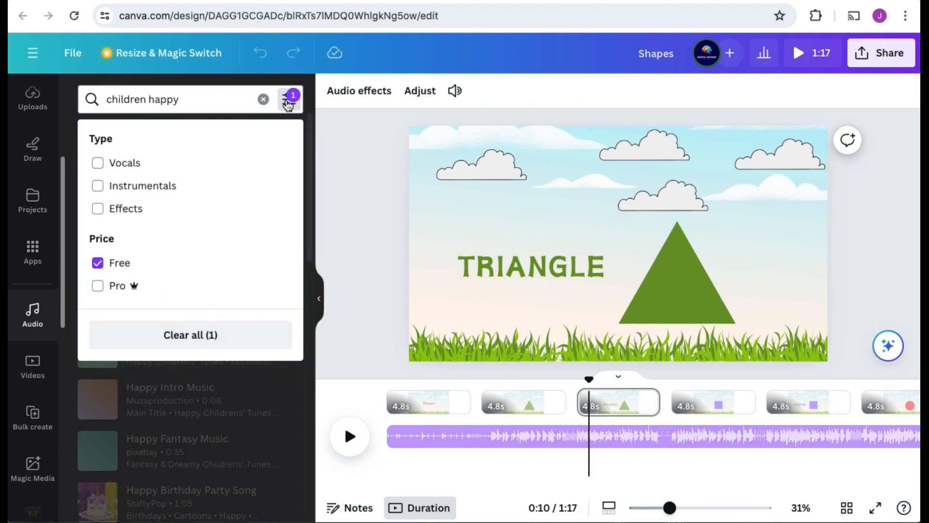
{"action": "left_click", "coordinate": [289, 100]}
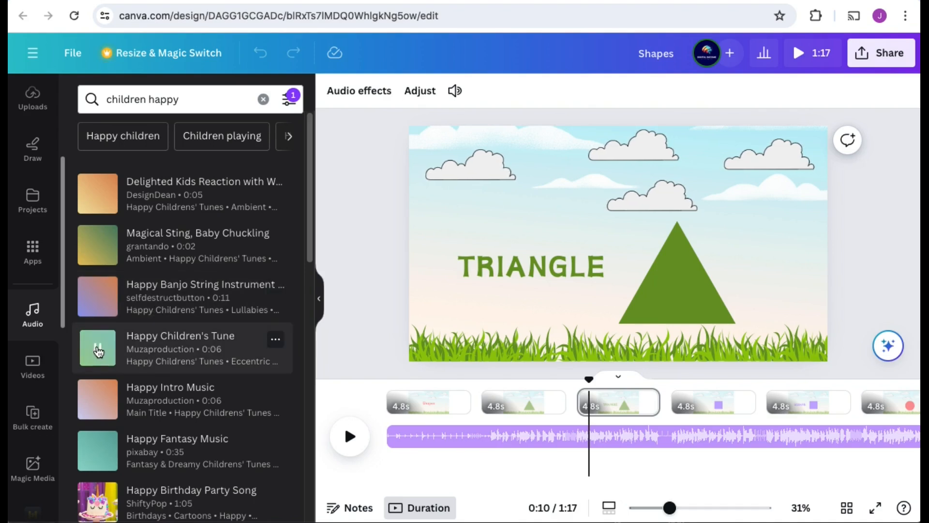
{"action": "left_click", "coordinate": [98, 350]}
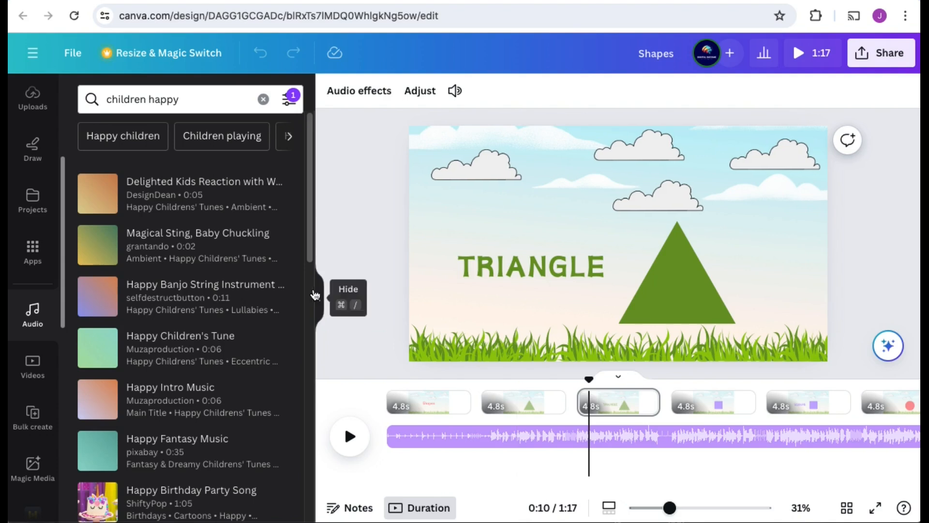
Add the "Delighted Kids Reaction" sound effect to the labelled TRIANGLE and SQUARE pages, and play back the SQUARE page.
{"action": "left_click", "coordinate": [187, 192]}
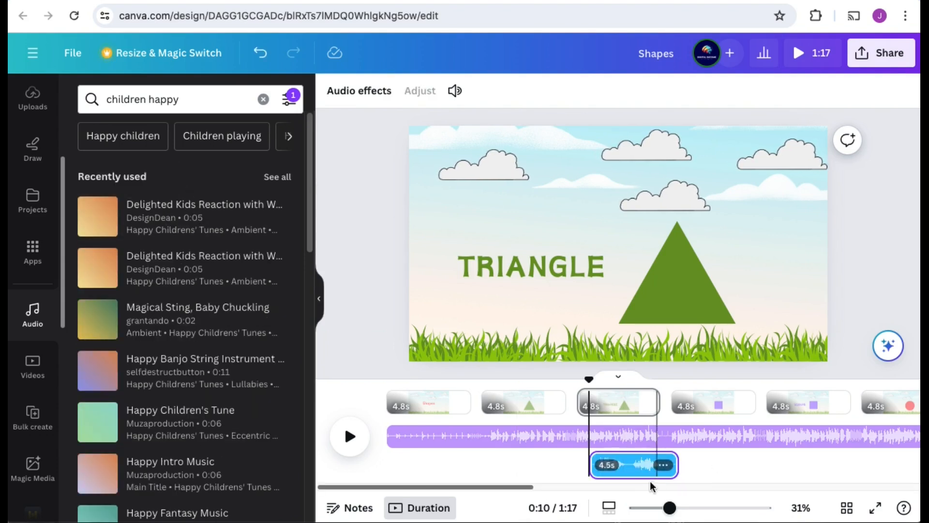
{"action": "left_click_drag", "start_coordinate": [520, 487], "coordinate": [565, 487]}
{"action": "left_click", "coordinate": [609, 404]}
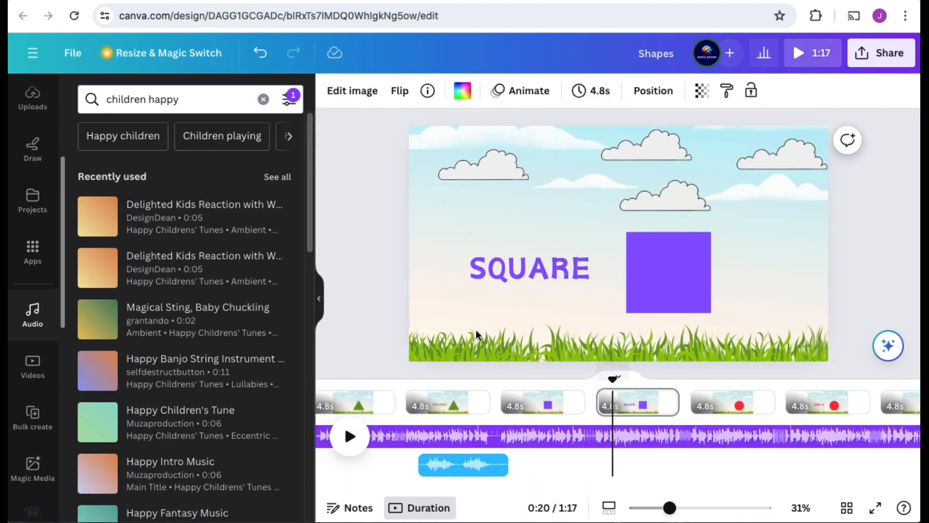
{"action": "left_click", "coordinate": [198, 228]}
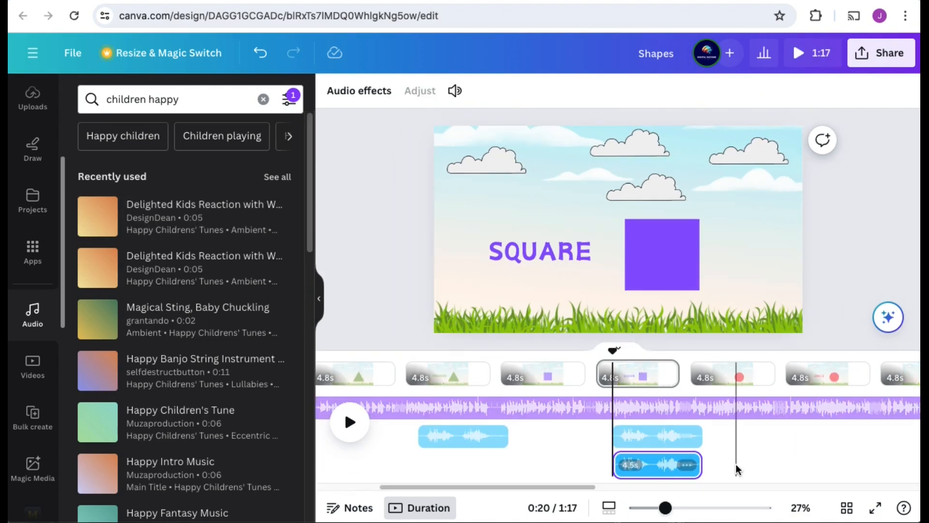
{"action": "left_click", "coordinate": [395, 317]}
{"action": "left_click", "coordinate": [350, 436]}
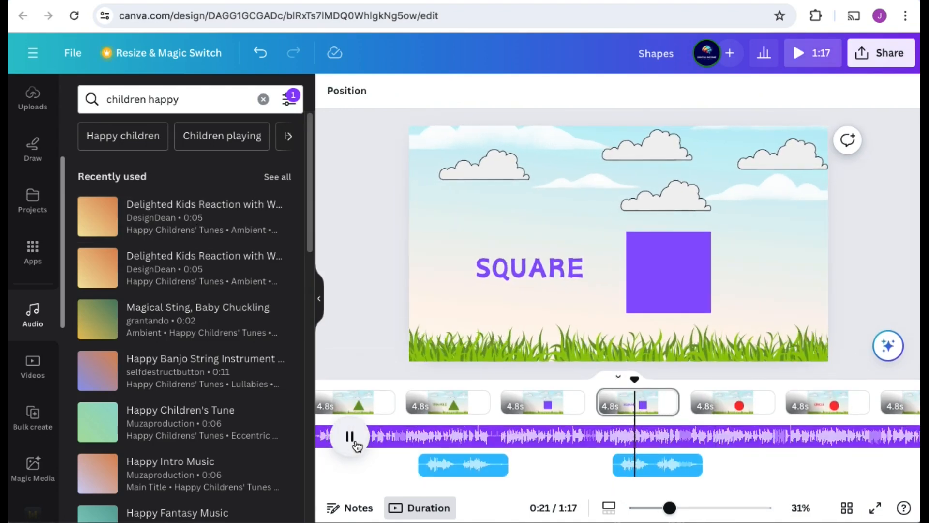
{"action": "left_click", "coordinate": [355, 443]}
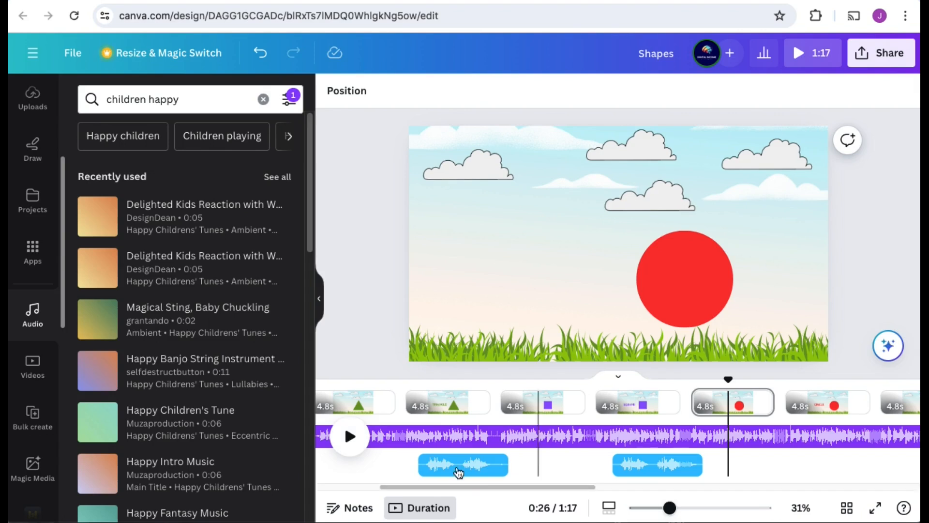
Add the "Delighted Kids Reaction" sound effect to the labelled CIRCLE and RECTANGLE pages.
{"action": "left_click_drag", "start_coordinate": [569, 493], "coordinate": [643, 493]}
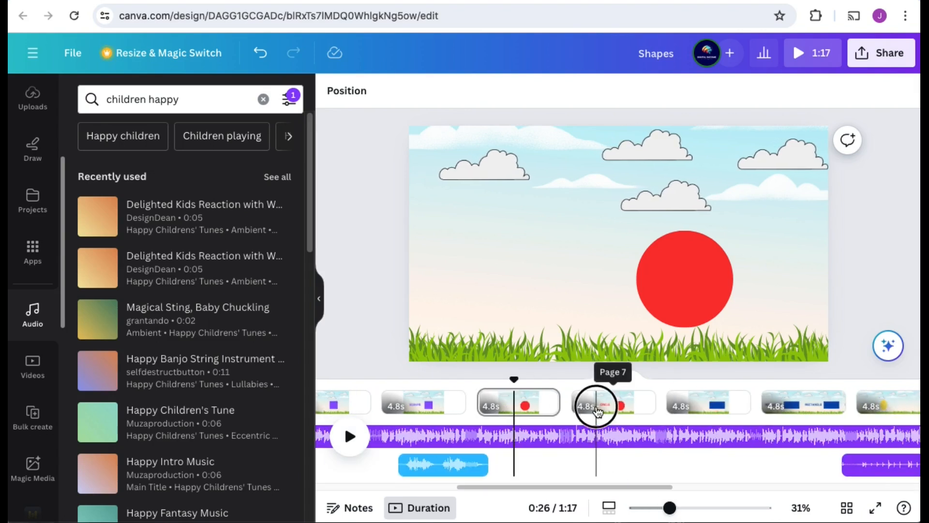
{"action": "left_click", "coordinate": [594, 405]}
{"action": "left_click", "coordinate": [153, 217]}
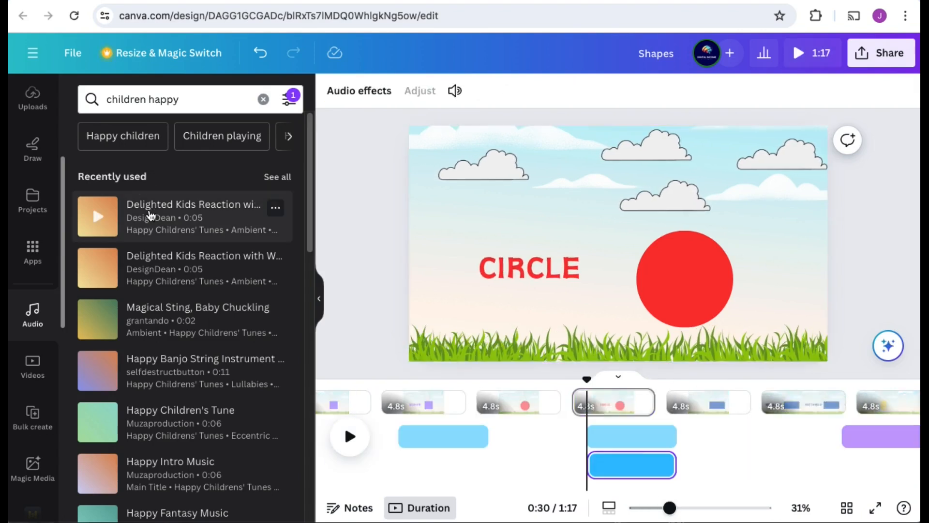
{"action": "left_click", "coordinate": [776, 407]}
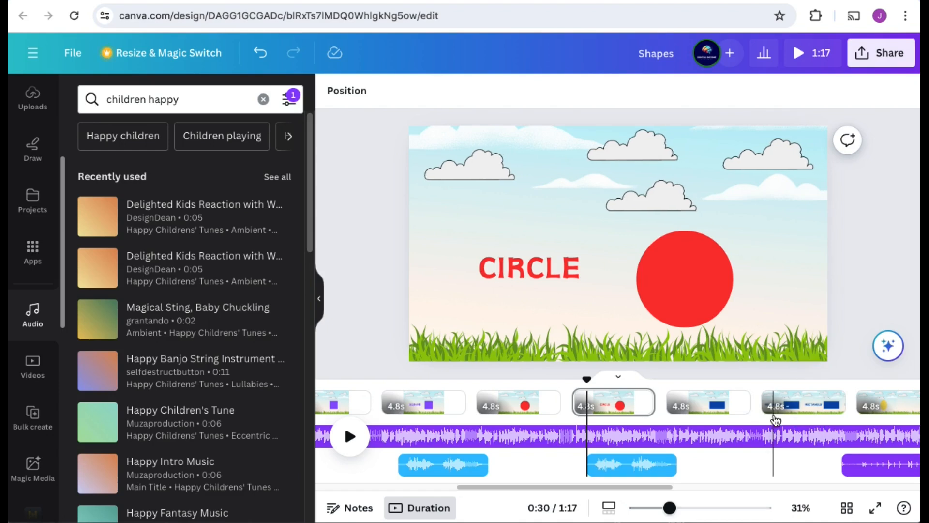
{"action": "left_click", "coordinate": [194, 217]}
{"action": "left_click", "coordinate": [868, 482]}
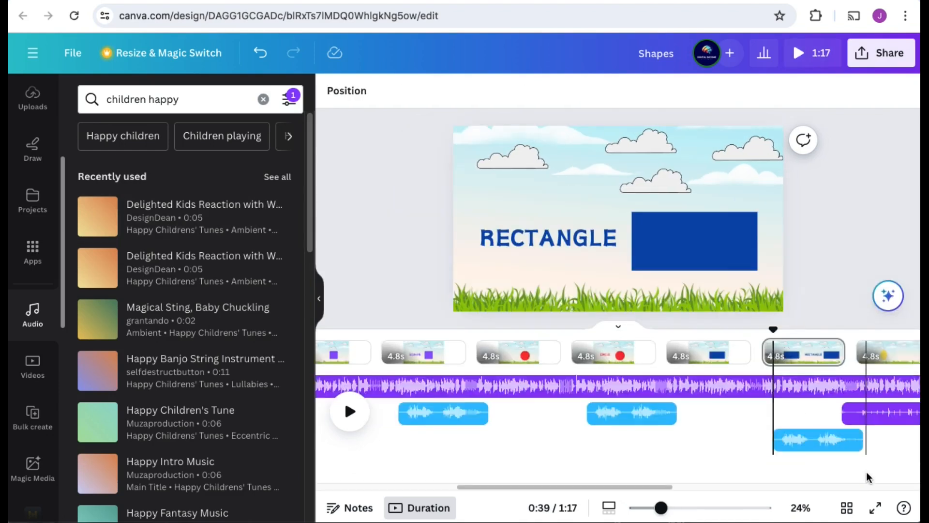
Add the "Delighted Kids Reaction" sound effect to the labelled OVAL, STAR and HEART pages.
{"action": "scroll", "coordinate": [753, 487], "scroll_direction": "right", "scroll_amount": 8}
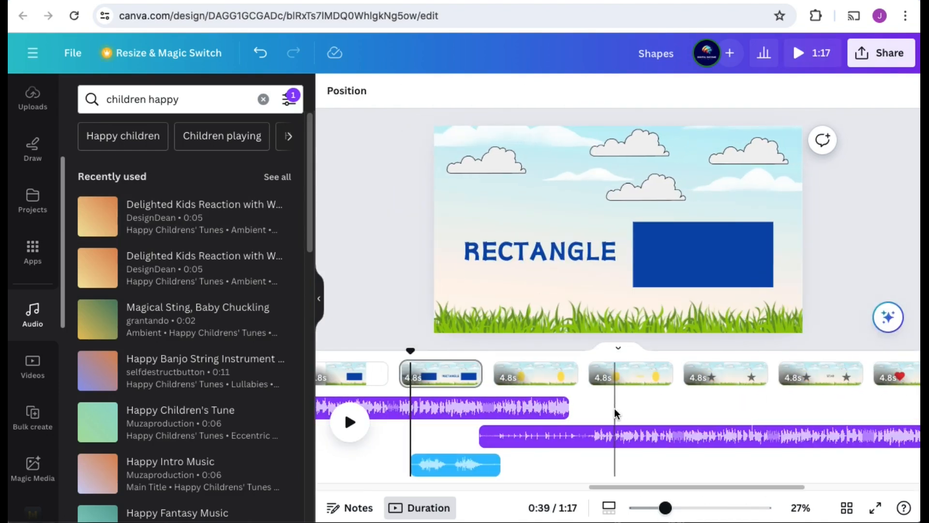
{"action": "left_click", "coordinate": [608, 400]}
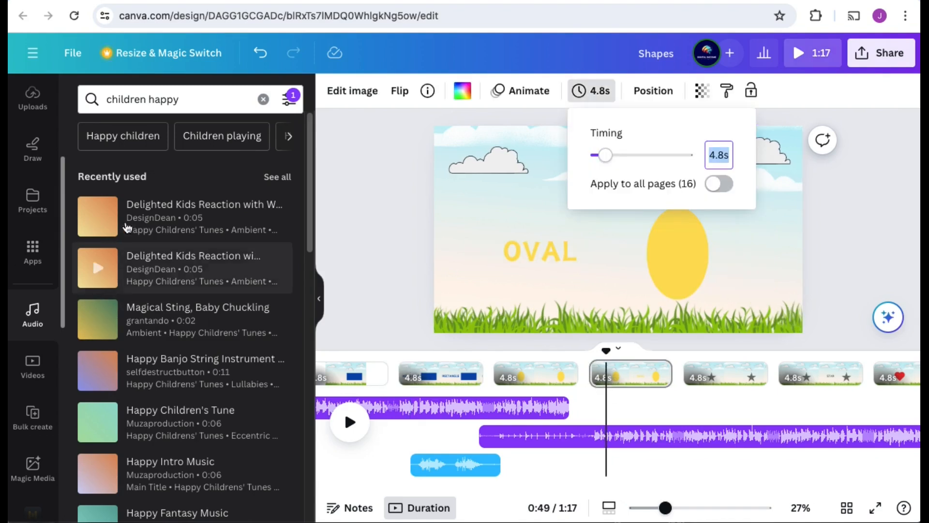
{"action": "left_click", "coordinate": [194, 222]}
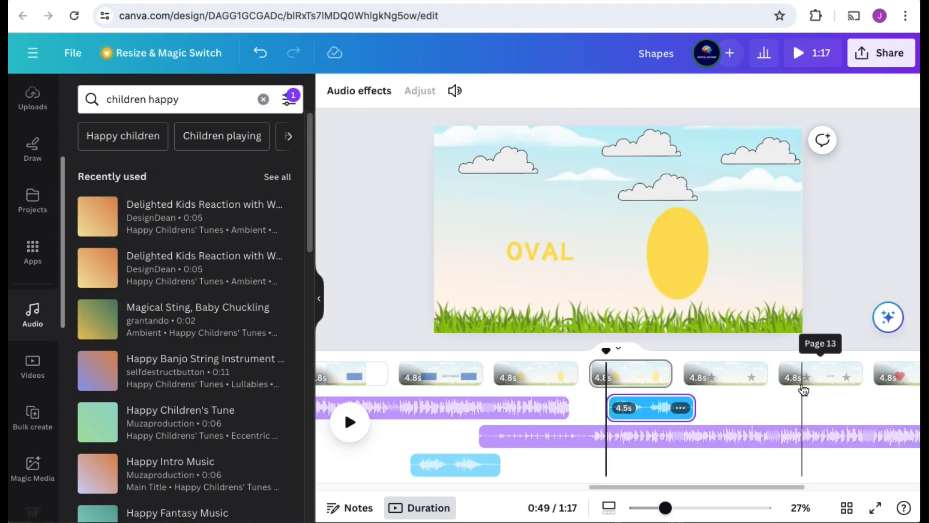
{"action": "left_click", "coordinate": [803, 387]}
{"action": "left_click", "coordinate": [193, 215]}
{"action": "left_click_drag", "start_coordinate": [667, 486], "coordinate": [741, 486]}
{"action": "left_click", "coordinate": [786, 379]}
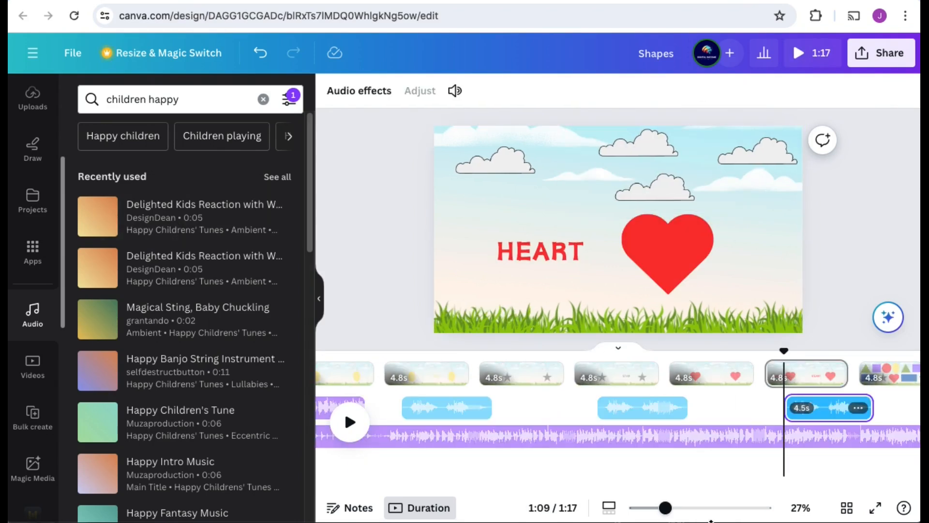
{"action": "left_click", "coordinate": [227, 100]}
Audition the "Happy Banjo String Instrument" and "Magical Sting, Baby Chuckling" clips.
{"action": "left_click", "coordinate": [232, 496]}
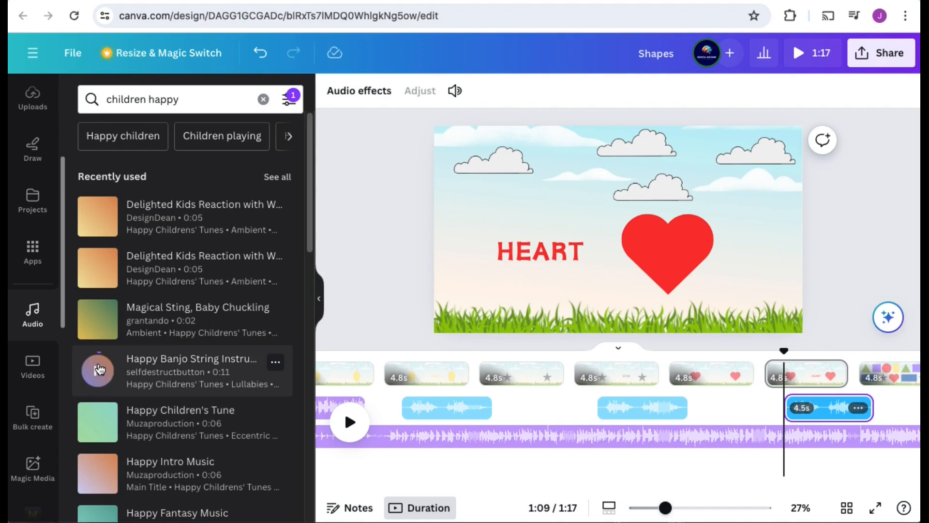
{"action": "left_click", "coordinate": [97, 331]}
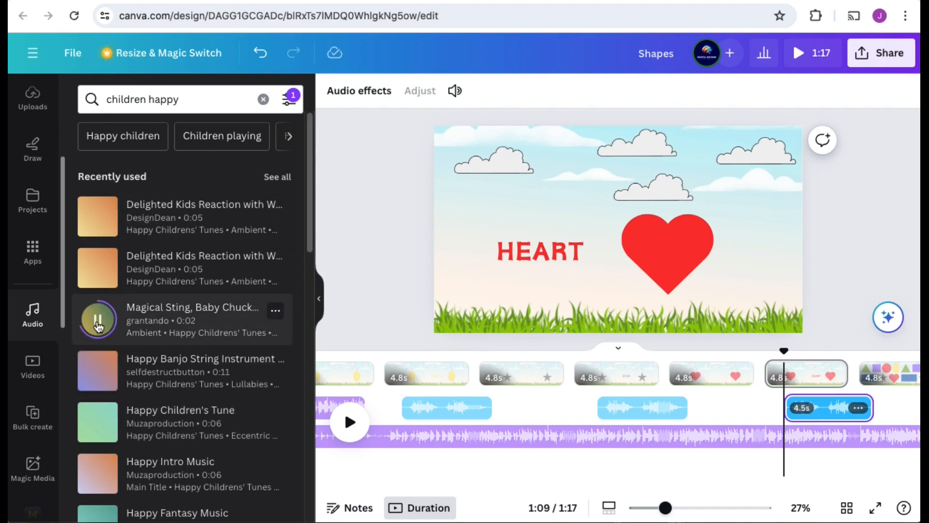
Apply a 4.2 s fade-out to the background music track ending on the final overview page.
{"action": "mouse_move", "coordinate": [666, 507]}
{"action": "left_mouse_down"}
{"action": "mouse_move", "coordinate": [716, 507]}
{"action": "mouse_move", "coordinate": [661, 508]}
{"action": "left_mouse_up"}
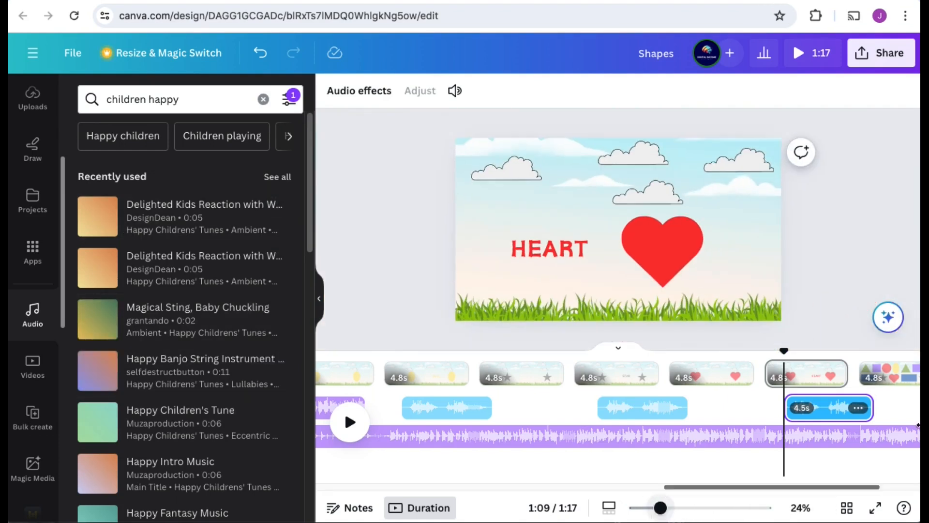
{"action": "scroll", "coordinate": [842, 488], "scroll_direction": "right", "scroll_amount": 3}
{"action": "left_click", "coordinate": [823, 438]}
{"action": "left_click", "coordinate": [819, 438]}
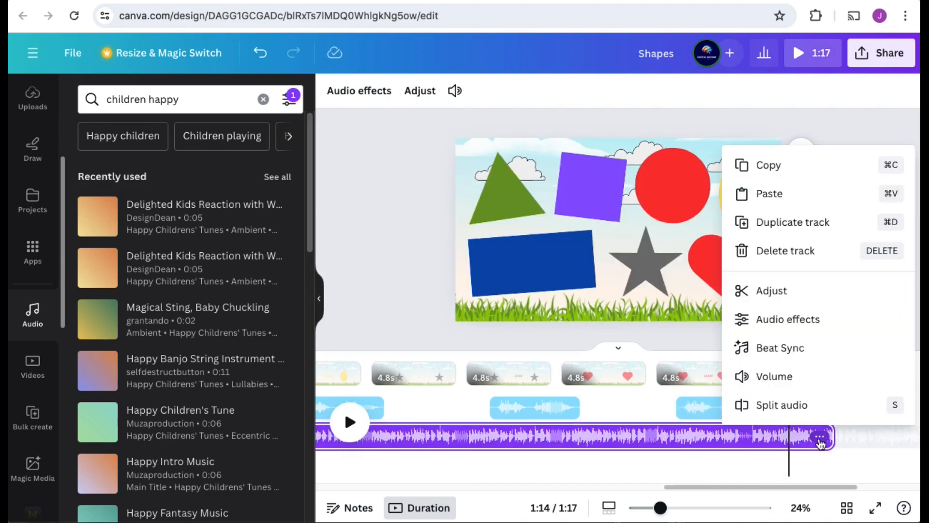
{"action": "left_click", "coordinate": [809, 319]}
{"action": "left_click_drag", "start_coordinate": [71, 207], "coordinate": [233, 196]}
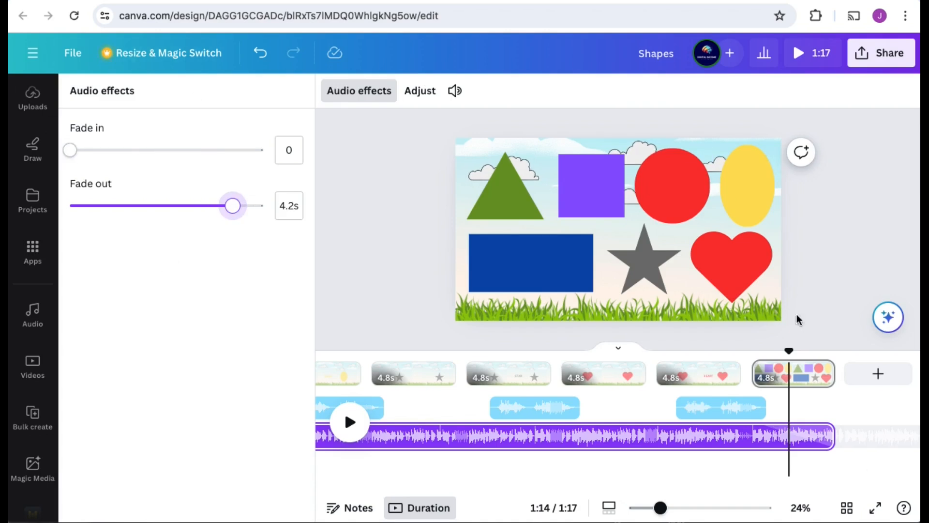
Search the audio library for "children happy", add "Magical Sting, Baby Chuckling" near the end of the overview page, and play it back.
{"action": "left_click", "coordinate": [33, 329]}
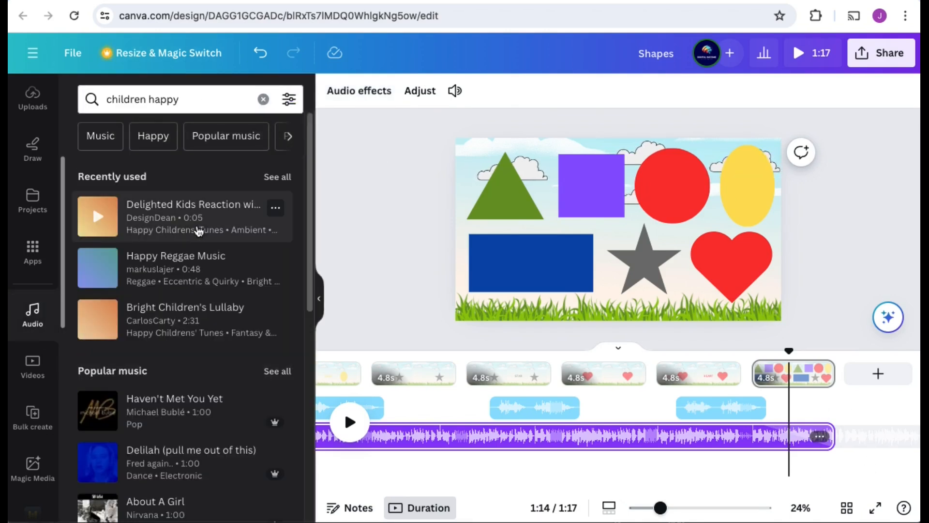
{"action": "left_click", "coordinate": [241, 102]}
{"action": "key", "text": "Return"}
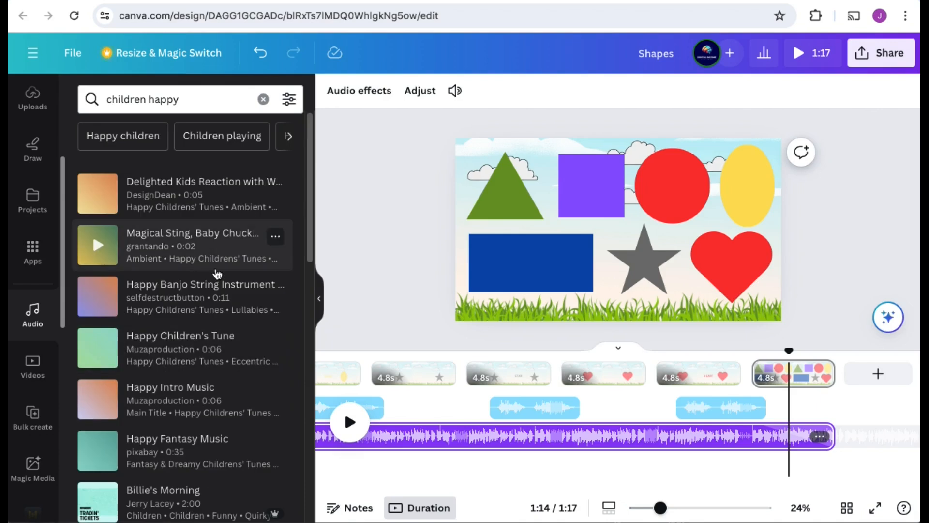
{"action": "left_click_drag", "start_coordinate": [822, 348], "coordinate": [763, 368]}
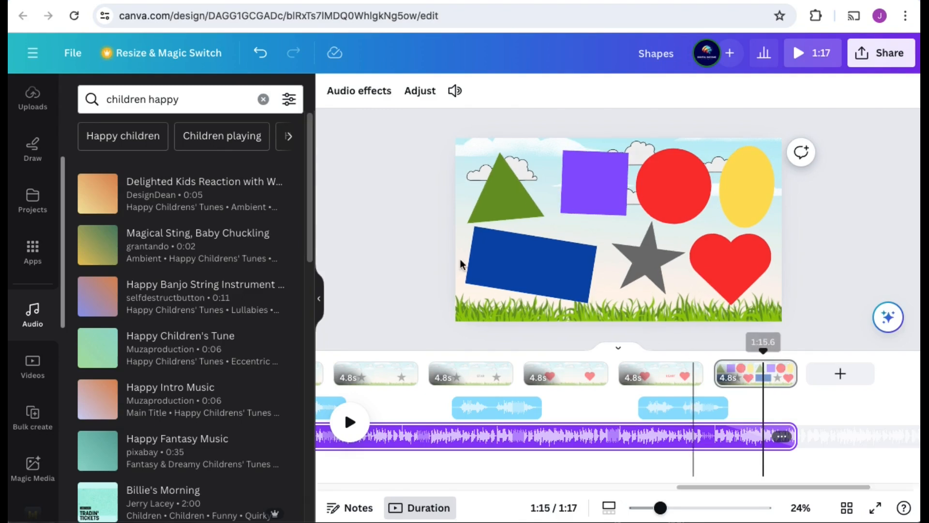
{"action": "left_click", "coordinate": [162, 253]}
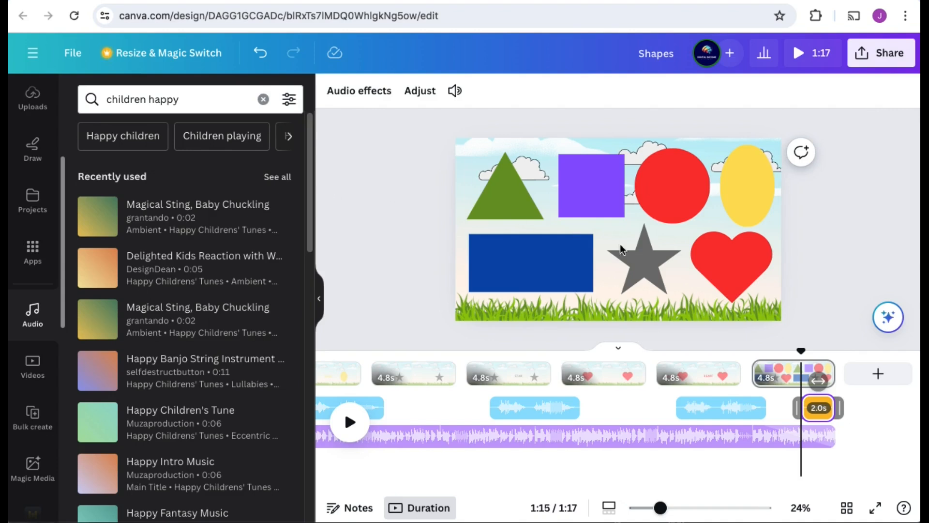
{"action": "left_click", "coordinate": [354, 430]}
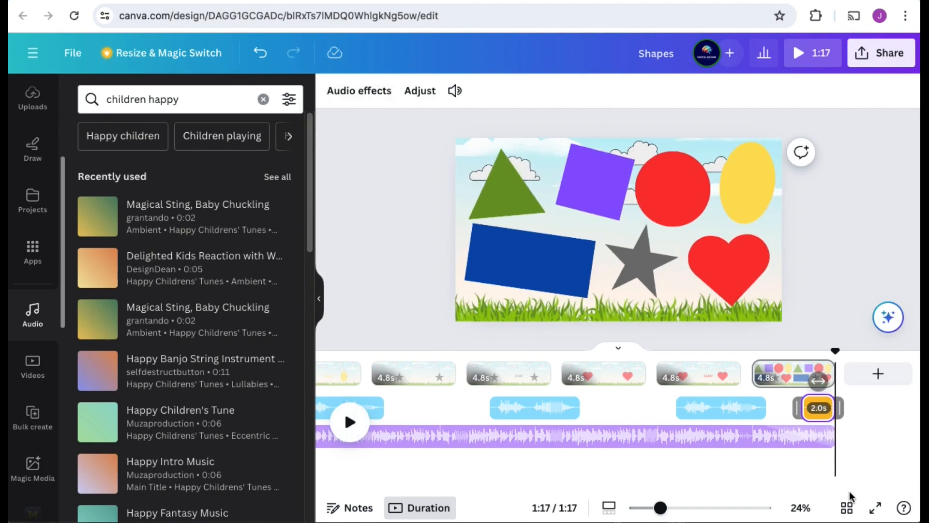
Switch to Narakeet, open its Child Text to Speech page from the search results, and select the Missy (American) voice.
{"action": "left_click_drag", "start_coordinate": [825, 487], "coordinate": [332, 487]}
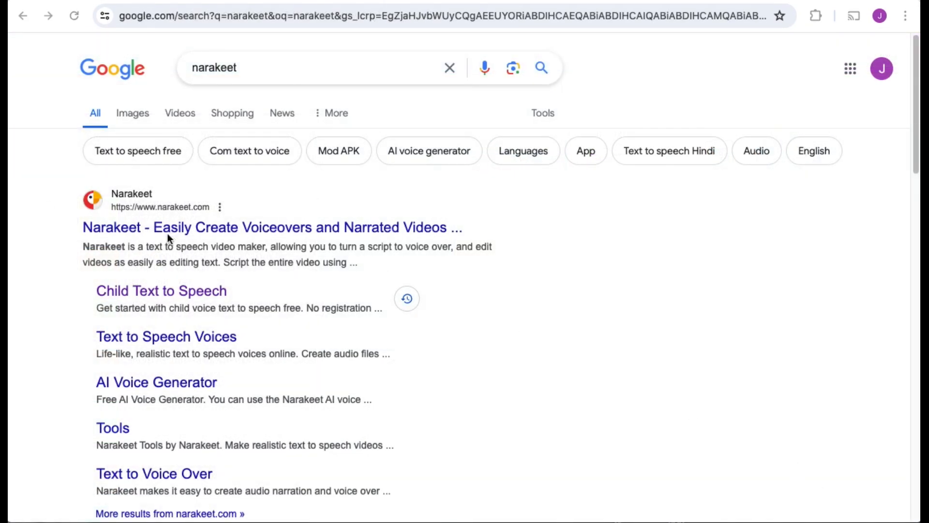
{"action": "left_click", "coordinate": [188, 296]}
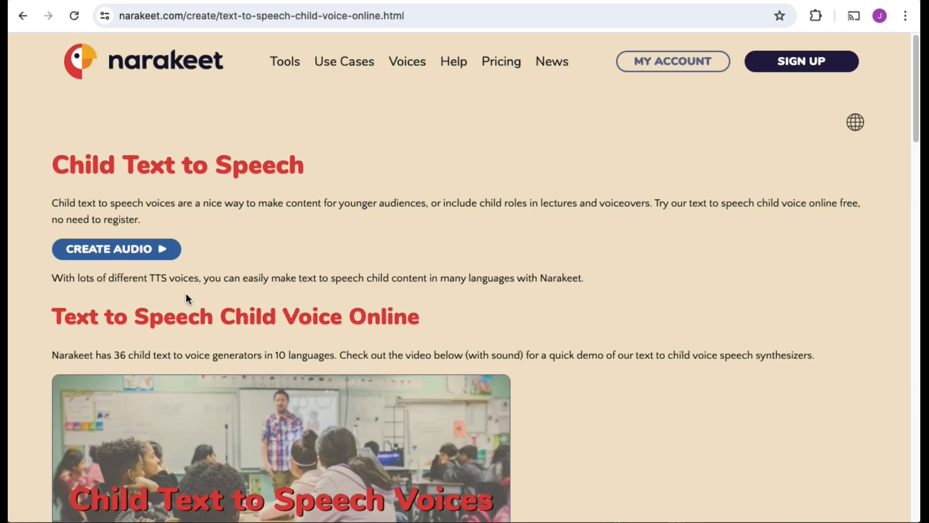
{"action": "scroll", "coordinate": [606, 364], "scroll_direction": "down", "scroll_amount": 8}
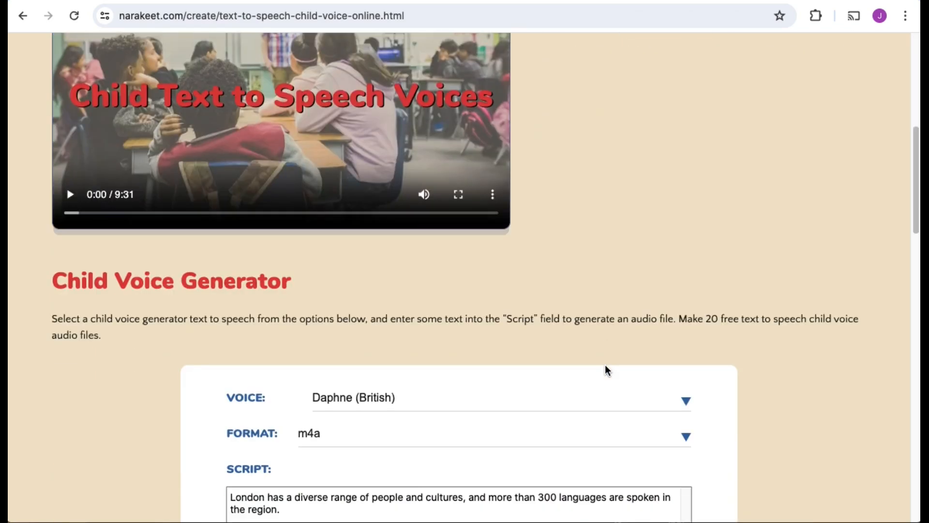
{"action": "scroll", "coordinate": [605, 368], "scroll_direction": "down", "scroll_amount": 9}
{"action": "scroll", "coordinate": [605, 368], "scroll_direction": "up", "scroll_amount": 4}
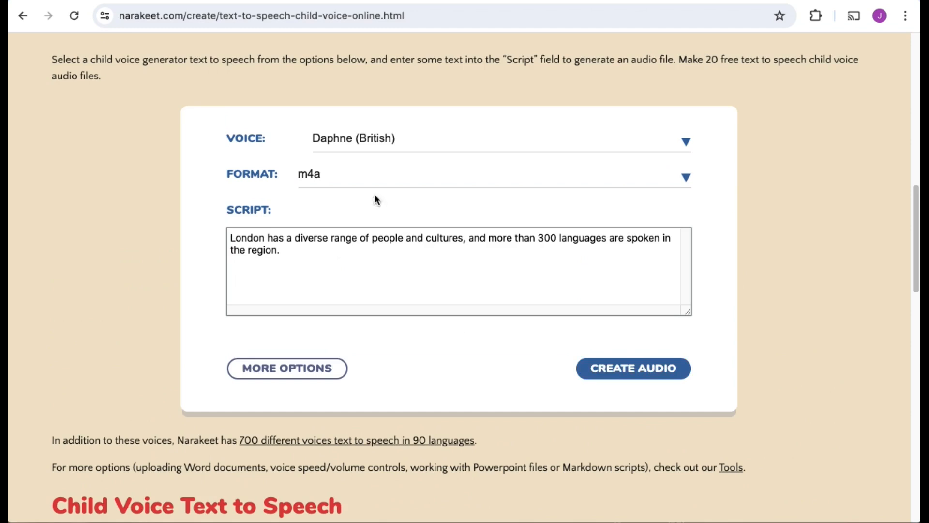
{"action": "left_click", "coordinate": [417, 146]}
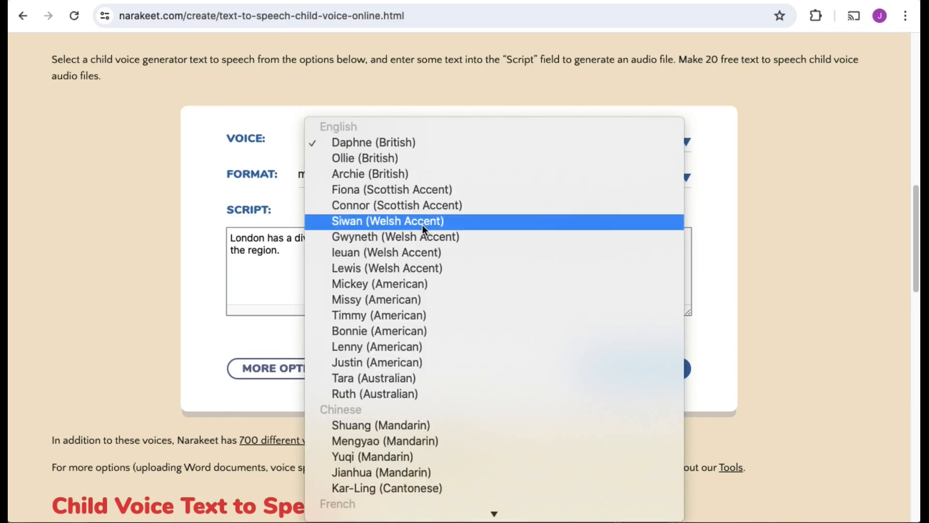
{"action": "left_click", "coordinate": [440, 299]}
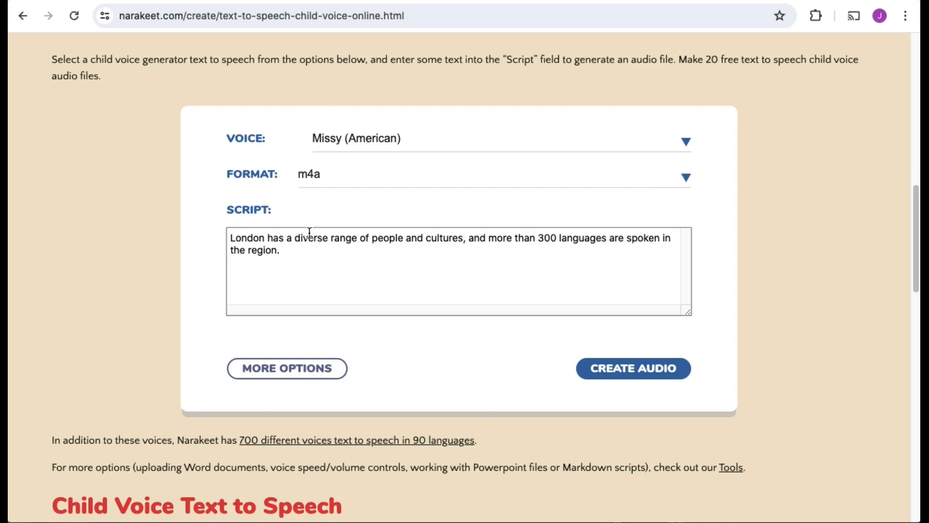
Generate the narration "Triangle" in American English with the Bonnie (Child) voice and download it as Triangle.mp3.
{"action": "left_click", "coordinate": [390, 186]}
{"action": "left_click", "coordinate": [385, 193]}
{"action": "scroll", "coordinate": [174, 221], "scroll_direction": "up", "scroll_amount": 2}
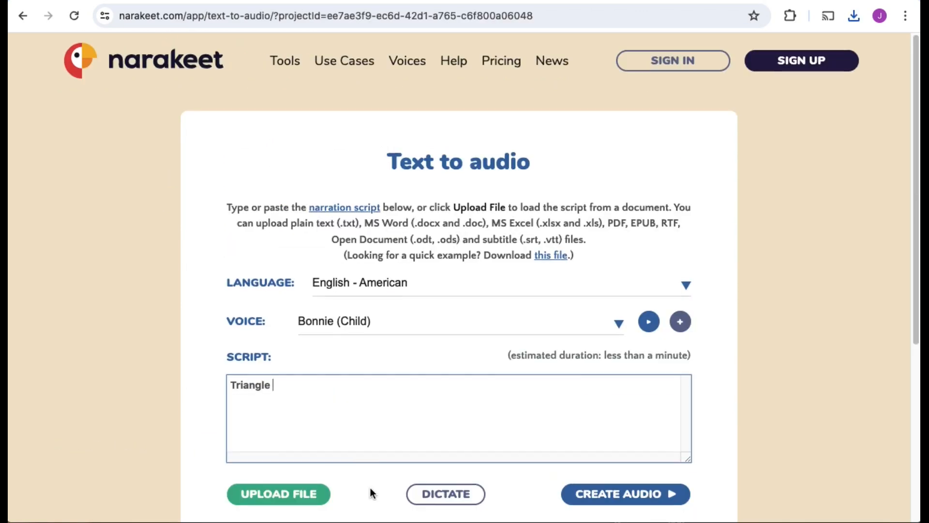
{"action": "scroll", "coordinate": [387, 465], "scroll_direction": "down", "scroll_amount": 2}
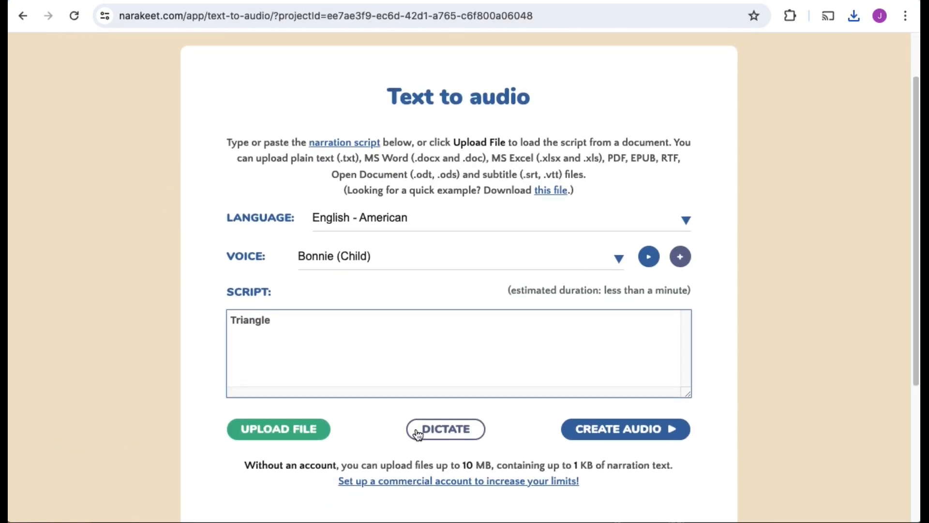
{"action": "left_click", "coordinate": [632, 435]}
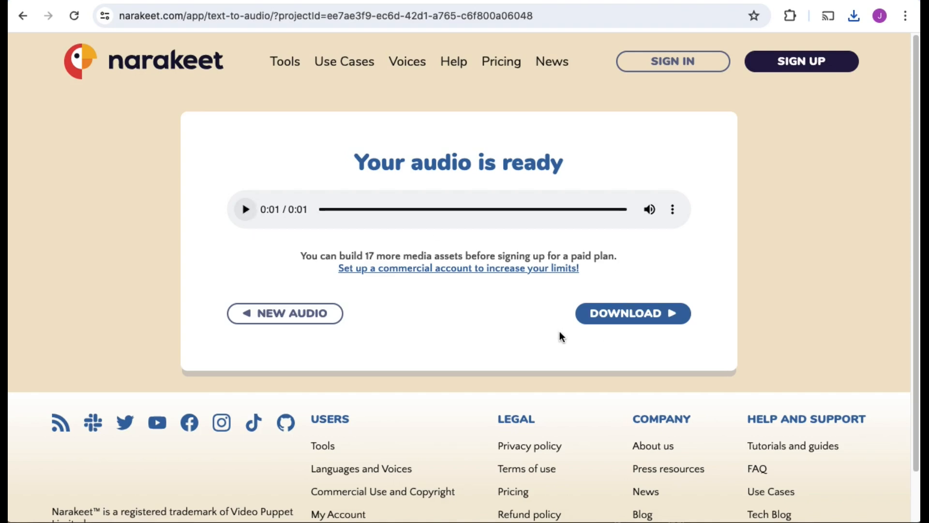
{"action": "left_click", "coordinate": [624, 320]}
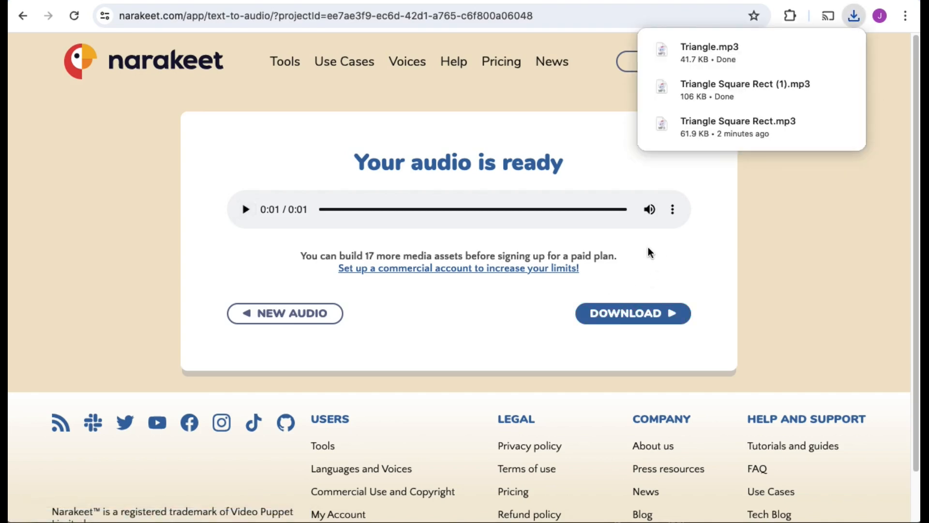
Start a new audio with the script "Square", generate it, listen to it, and download it.
{"action": "left_click", "coordinate": [270, 316]}
{"action": "key", "text": "super+a"}
{"action": "type", "text": "Square Rectangle Circle Oval Heart Star"}
{"action": "left_click_drag", "start_coordinate": [267, 386], "coordinate": [462, 392]}
{"action": "key", "text": "BackSpace"}
{"action": "left_click", "coordinate": [612, 500]}
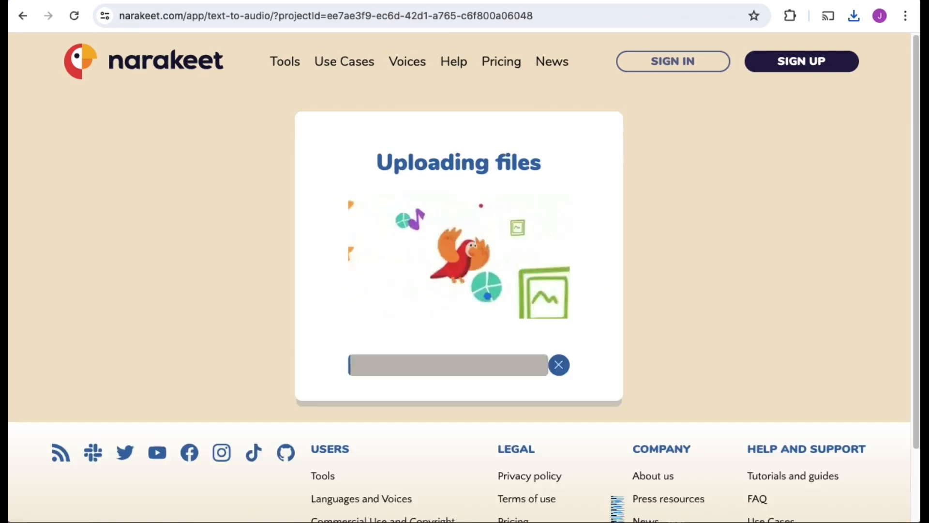
{"action": "left_click", "coordinate": [244, 209]}
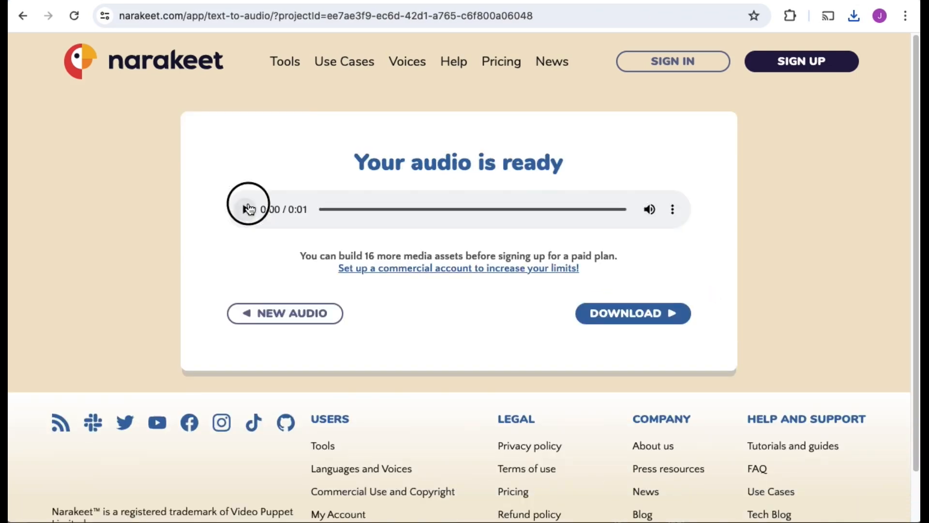
{"action": "left_click", "coordinate": [628, 314]}
Change the script to "Rectangle" for a new audio, generate the narration, and download it.
{"action": "left_click", "coordinate": [286, 313]}
{"action": "left_click_drag", "start_coordinate": [433, 396], "coordinate": [223, 372]}
{"action": "type", "text": "Rectangle Circle Oval Heart Star"}
{"action": "left_click_drag", "start_coordinate": [284, 386], "coordinate": [441, 386]}
{"action": "key", "text": "BackSpace"}
{"action": "left_click", "coordinate": [624, 495]}
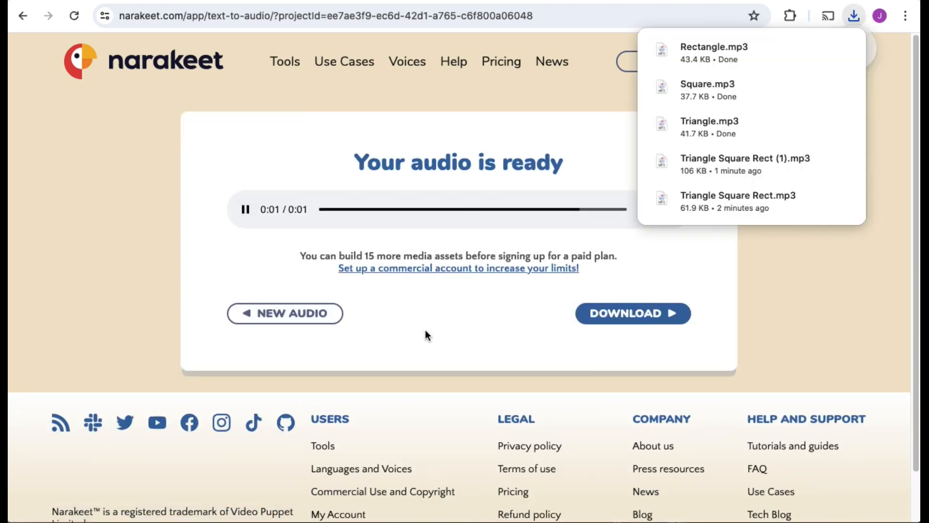
Reduce the script to "Circle" for a new audio, generate the narration, and download it.
{"action": "left_click", "coordinate": [295, 320]}
{"action": "left_click_drag", "start_coordinate": [261, 386], "coordinate": [362, 400]}
{"action": "key", "text": "BackSpace"}
{"action": "left_click", "coordinate": [649, 498]}
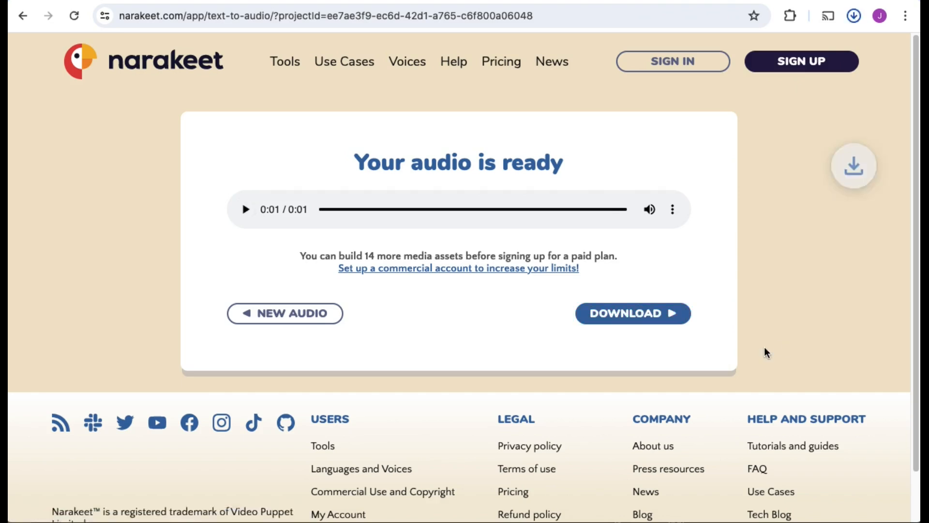
Generate a new narration with the script "Oval", listen to it, and download it.
{"action": "left_click", "coordinate": [268, 314]}
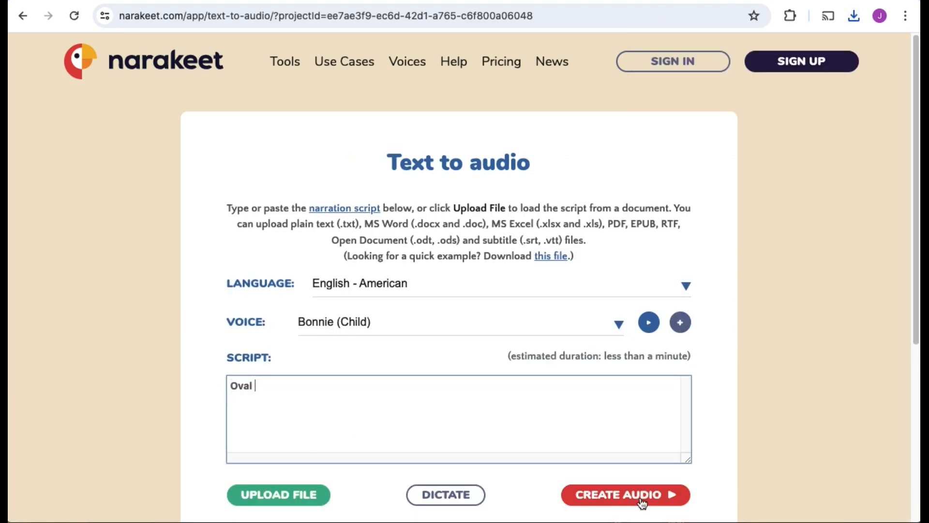
{"action": "left_click", "coordinate": [642, 502]}
{"action": "left_click", "coordinate": [245, 209]}
{"action": "left_click", "coordinate": [615, 327]}
Generate a new narration with the script "Heart", listen to it, and download it.
{"action": "left_click", "coordinate": [271, 313]}
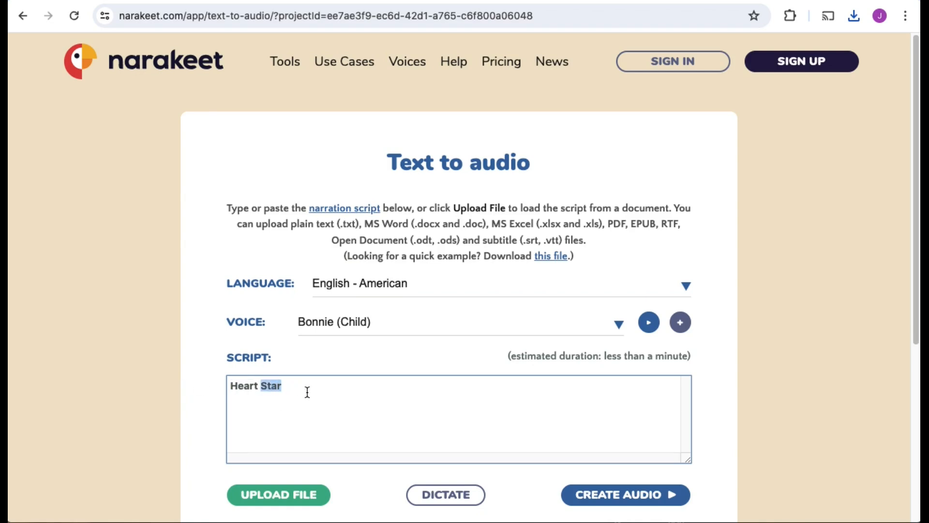
{"action": "left_click", "coordinate": [626, 494]}
{"action": "left_click", "coordinate": [246, 209]}
{"action": "left_click", "coordinate": [624, 314]}
Generate a new narration with the script "Star", listen to it, and download it.
{"action": "left_click", "coordinate": [317, 313]}
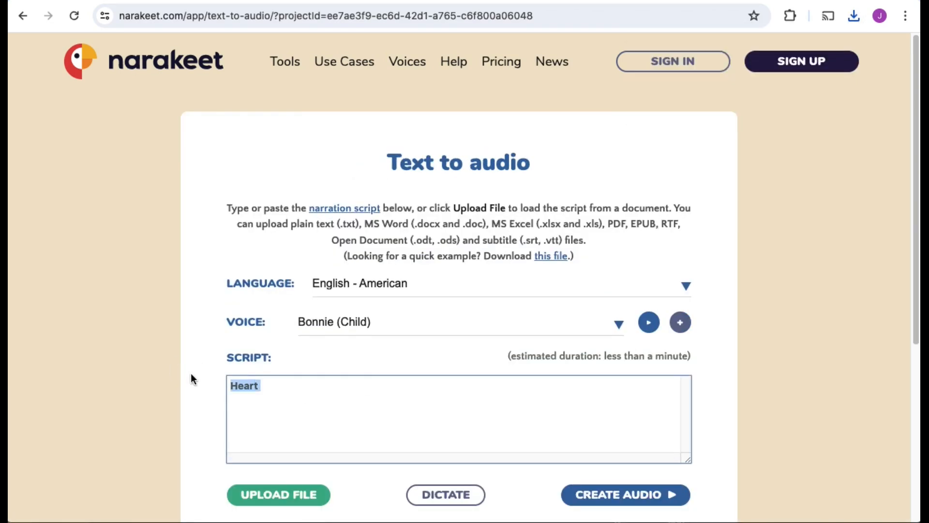
{"action": "left_click", "coordinate": [626, 495]}
{"action": "left_click", "coordinate": [246, 209]}
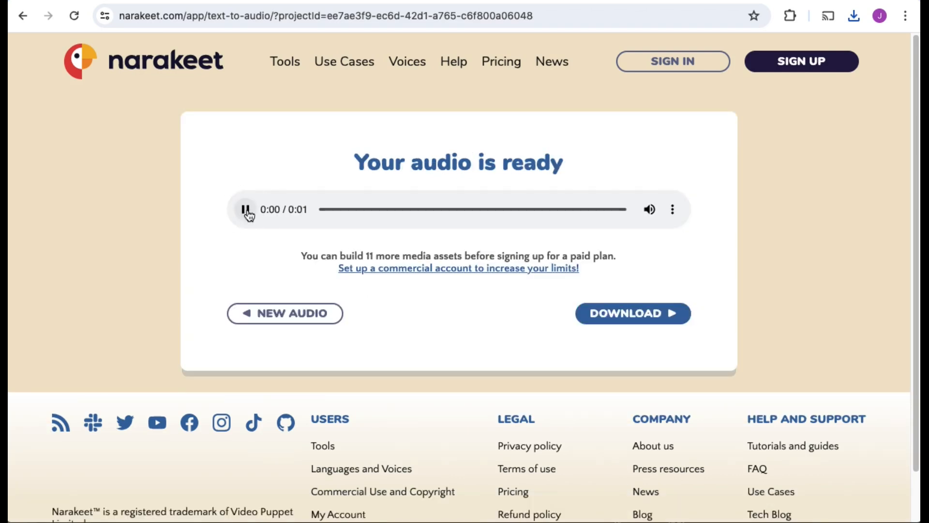
{"action": "left_click", "coordinate": [630, 315]}
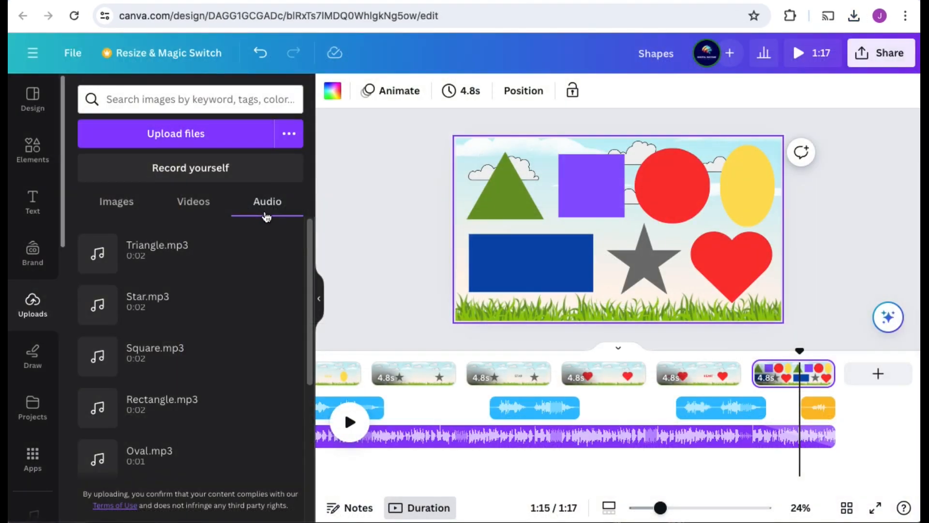
Switch back to Canva and add the uploaded Triangle.mp3 narration at the end of the unlabelled triangle page, at about 0:09.
{"action": "scroll", "coordinate": [236, 373], "scroll_direction": "down", "scroll_amount": 3}
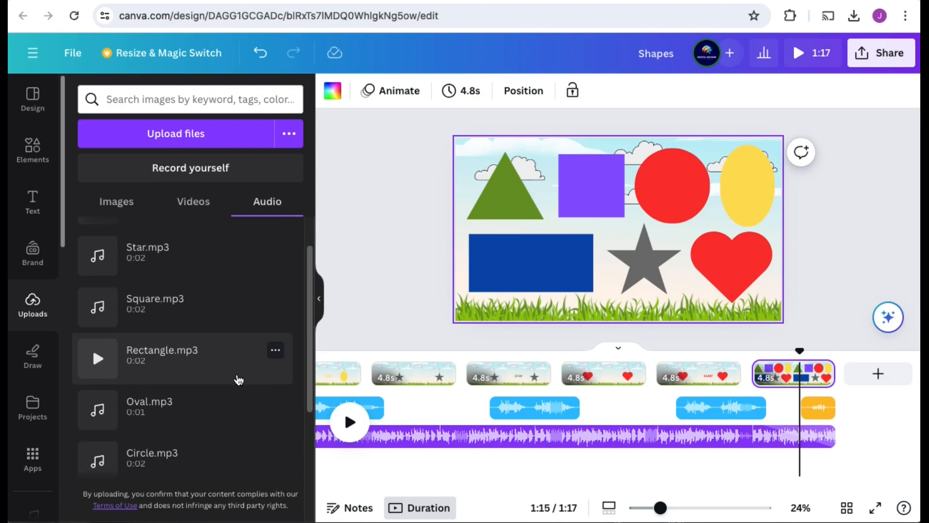
{"action": "scroll", "coordinate": [235, 387], "scroll_direction": "down", "scroll_amount": 3}
{"action": "scroll", "coordinate": [235, 388], "scroll_direction": "up", "scroll_amount": 5}
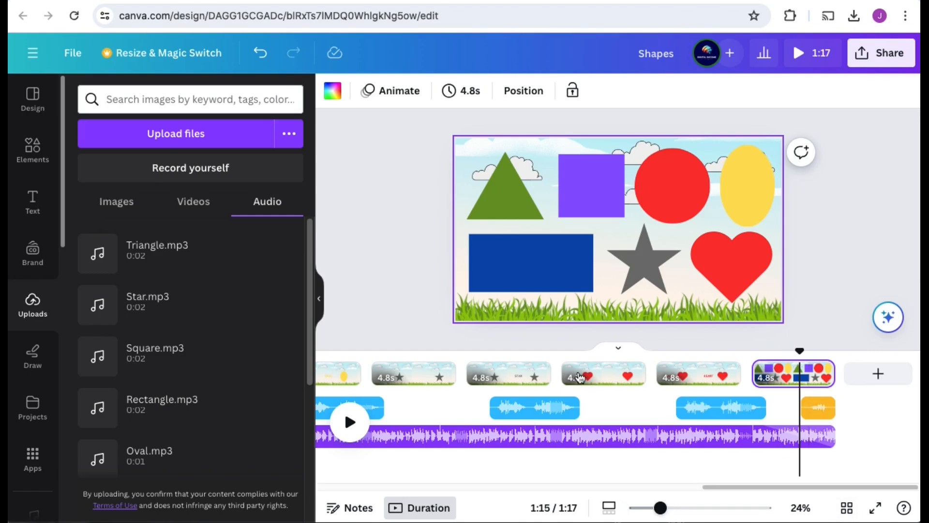
{"action": "mouse_move", "coordinate": [800, 352]}
{"action": "left_mouse_down"}
{"action": "mouse_move", "coordinate": [556, 363]}
{"action": "mouse_move", "coordinate": [263, 345]}
{"action": "mouse_move", "coordinate": [326, 371]}
{"action": "mouse_move", "coordinate": [321, 379]}
{"action": "mouse_move", "coordinate": [265, 380]}
{"action": "mouse_move", "coordinate": [421, 377]}
{"action": "mouse_move", "coordinate": [612, 399]}
{"action": "mouse_move", "coordinate": [575, 408]}
{"action": "left_mouse_up"}
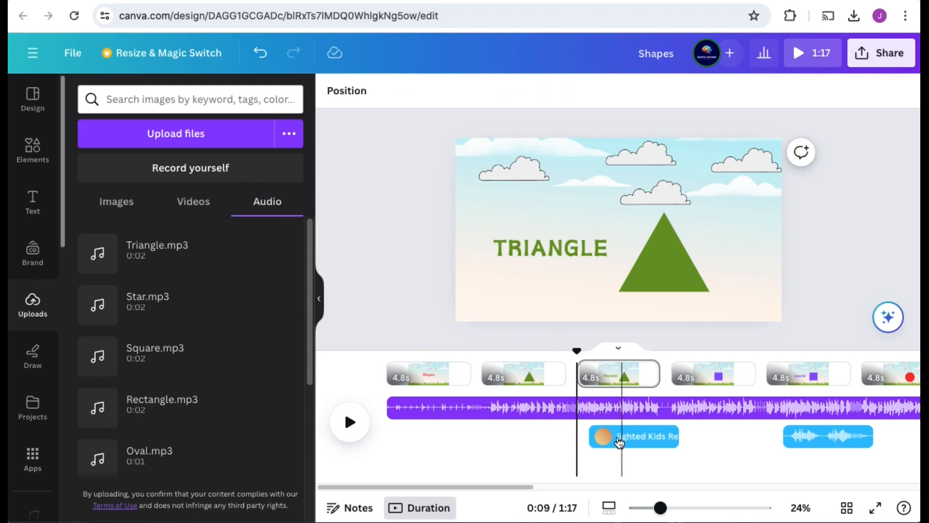
{"action": "left_click", "coordinate": [576, 351]}
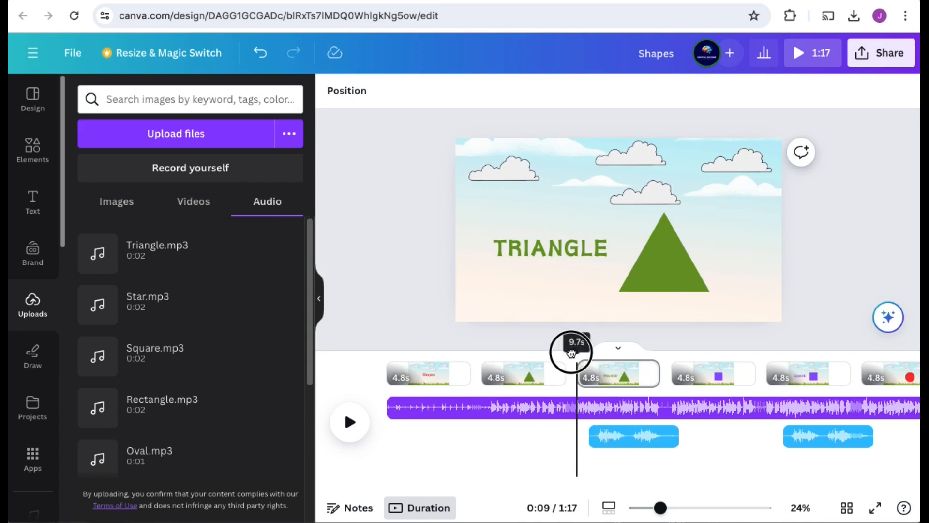
{"action": "mouse_move", "coordinate": [570, 352]}
{"action": "left_mouse_down"}
{"action": "mouse_move", "coordinate": [556, 356]}
{"action": "mouse_move", "coordinate": [576, 356]}
{"action": "mouse_move", "coordinate": [565, 358]}
{"action": "left_mouse_up"}
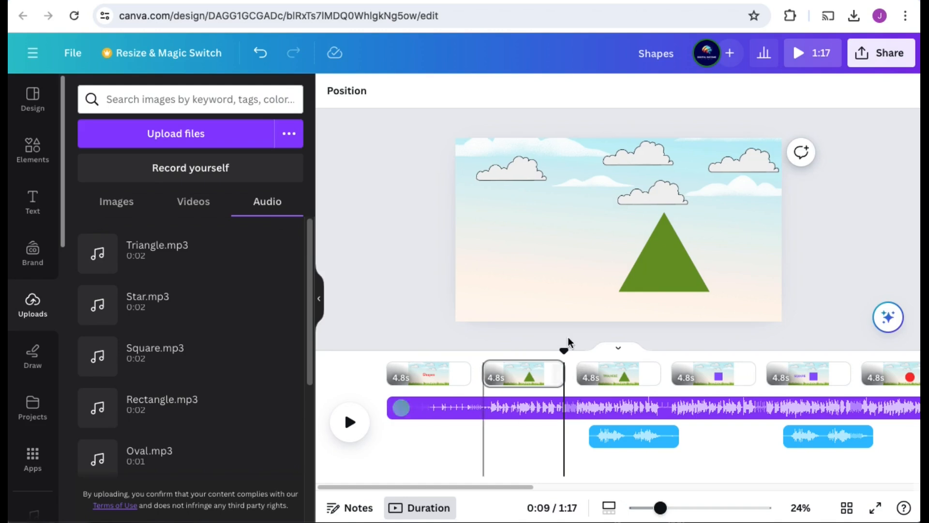
{"action": "left_click", "coordinate": [138, 252]}
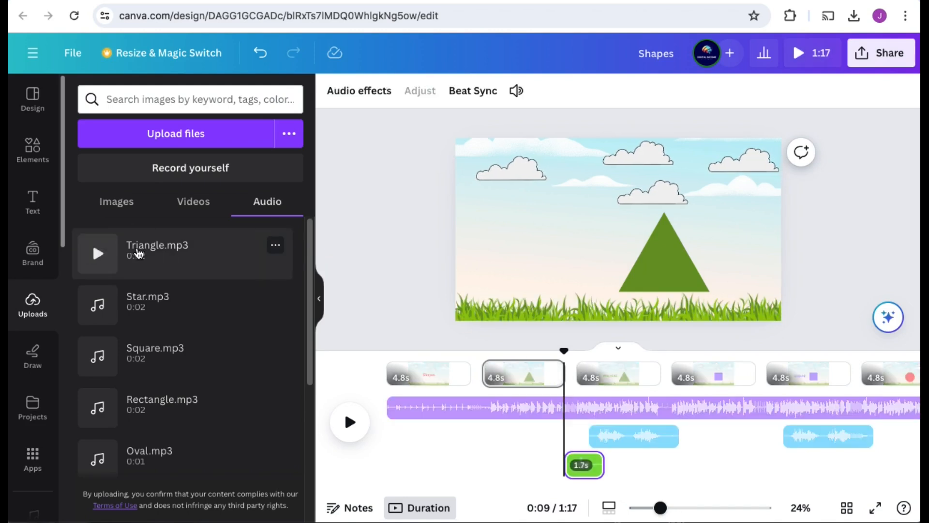
Add the Square.mp3 narration at the end of the unlabelled square page (0:19) and Circle.mp3 at the end of the unlabelled circle page (0:29).
{"action": "left_click", "coordinate": [752, 387]}
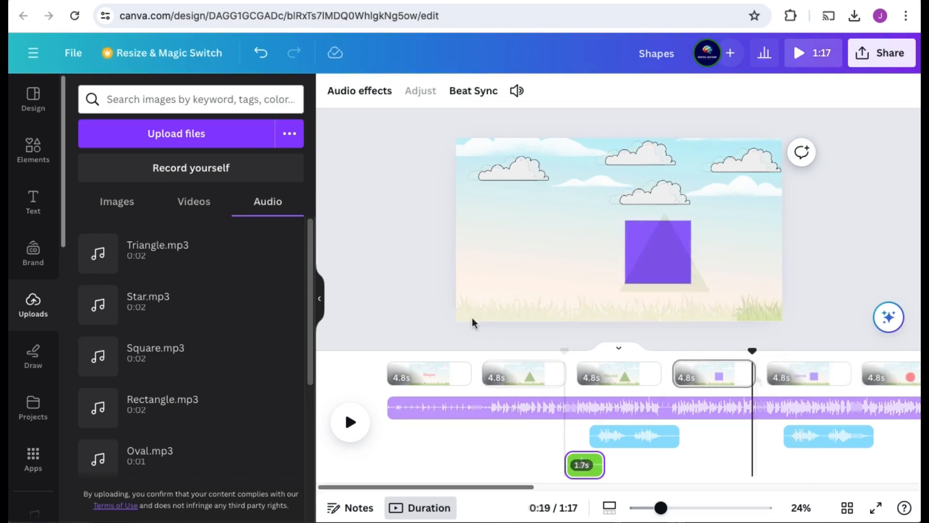
{"action": "left_click", "coordinate": [204, 364]}
{"action": "scroll", "coordinate": [560, 483], "scroll_direction": "right", "scroll_amount": 5}
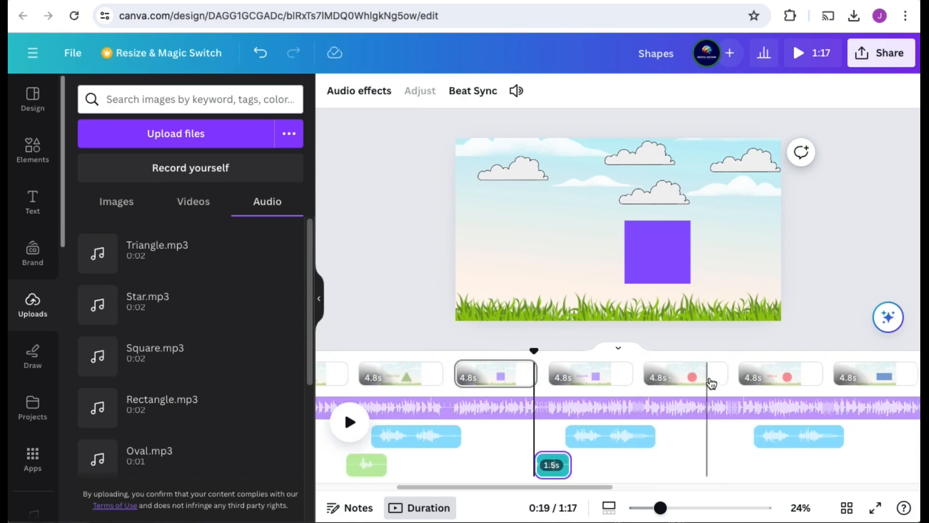
{"action": "left_click", "coordinate": [706, 380]}
{"action": "left_click_drag", "start_coordinate": [705, 351], "coordinate": [726, 350]}
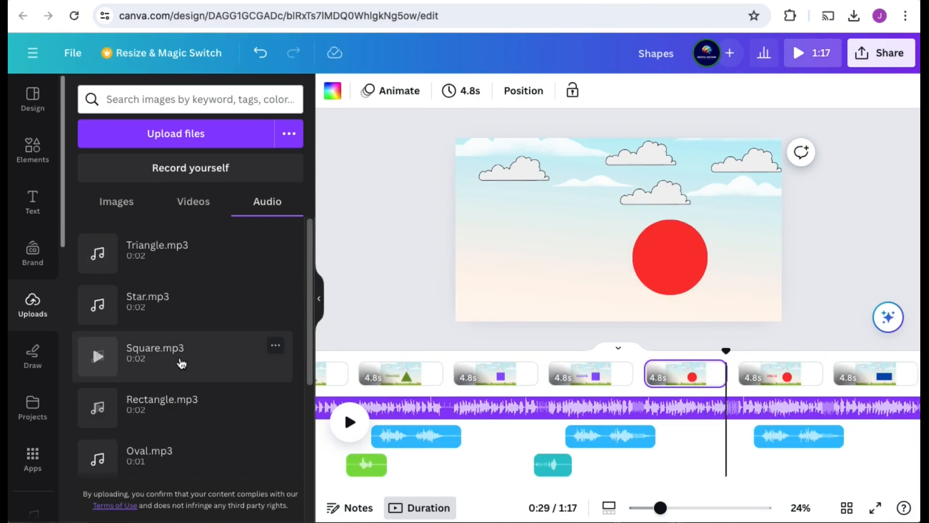
{"action": "scroll", "coordinate": [182, 387], "scroll_direction": "down", "scroll_amount": 1}
{"action": "left_click", "coordinate": [162, 448]}
Add the Rectangle.mp3 narration at the end of the unlabelled rectangle page (0:38) and Oval.mp3 at the end of the unlabelled oval page (0:48).
{"action": "scroll", "coordinate": [581, 486], "scroll_direction": "right", "scroll_amount": 3}
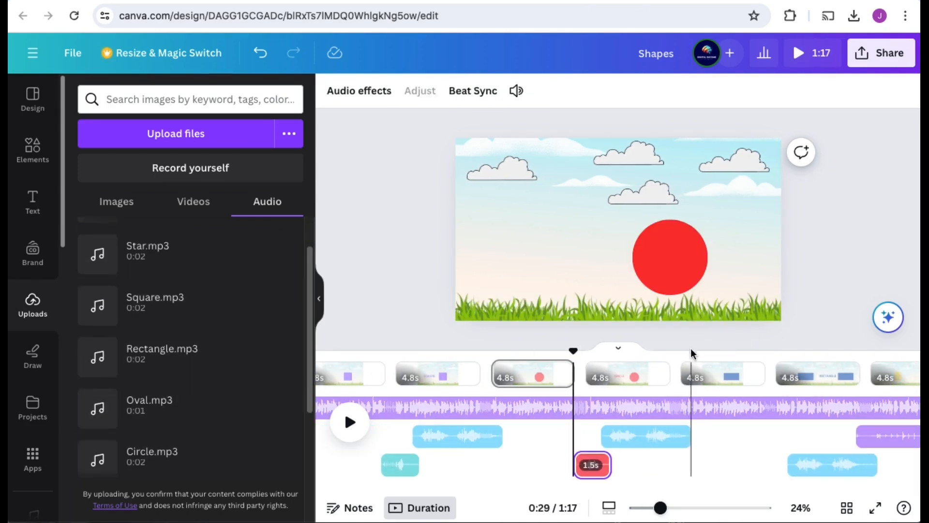
{"action": "left_click", "coordinate": [764, 358]}
{"action": "scroll", "coordinate": [423, 384], "scroll_direction": "right", "scroll_amount": 5}
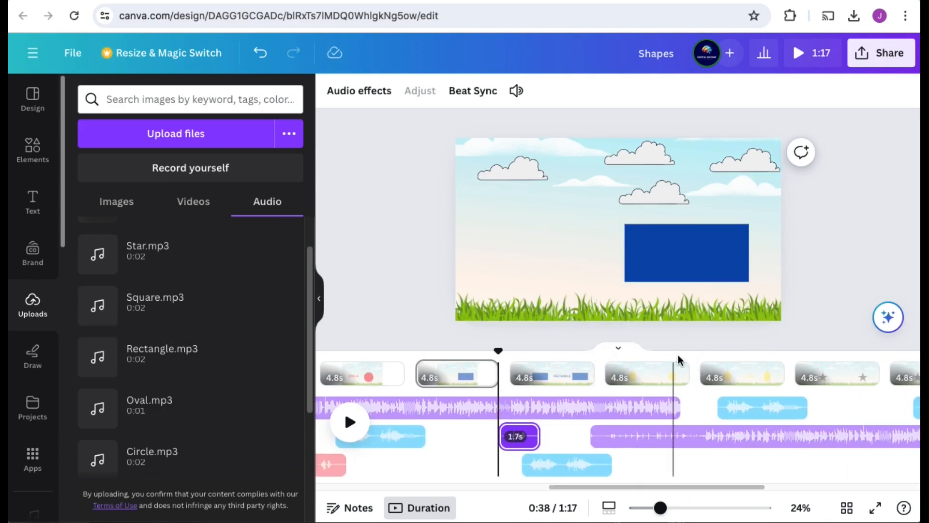
{"action": "left_click", "coordinate": [686, 354]}
{"action": "left_click", "coordinate": [114, 404]}
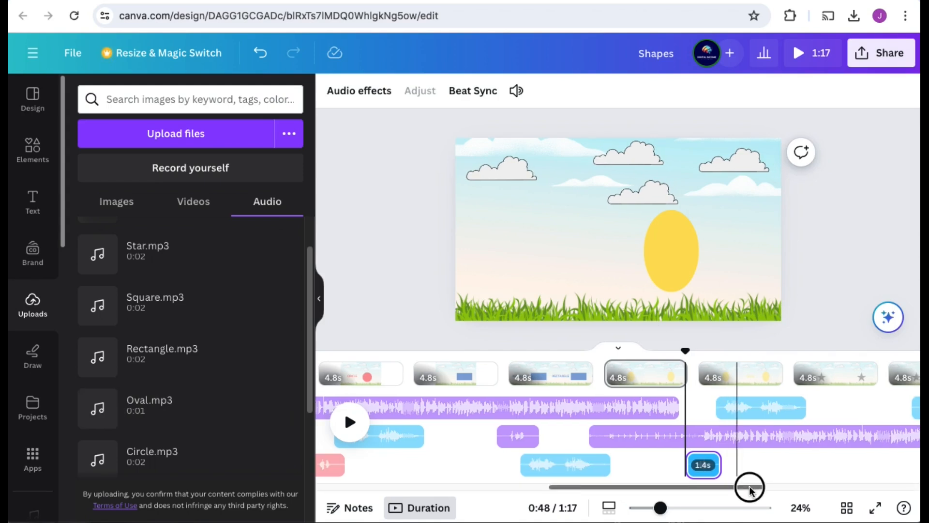
Add the Star.mp3 narration at the end of the unlabelled star page (0:58) and Heart.mp3 at the end of the unlabelled heart page (1:07).
{"action": "scroll", "coordinate": [751, 485], "scroll_direction": "right", "scroll_amount": 4}
{"action": "left_click", "coordinate": [663, 355]}
{"action": "scroll", "coordinate": [159, 331], "scroll_direction": "up", "scroll_amount": 1}
{"action": "left_click", "coordinate": [162, 302]}
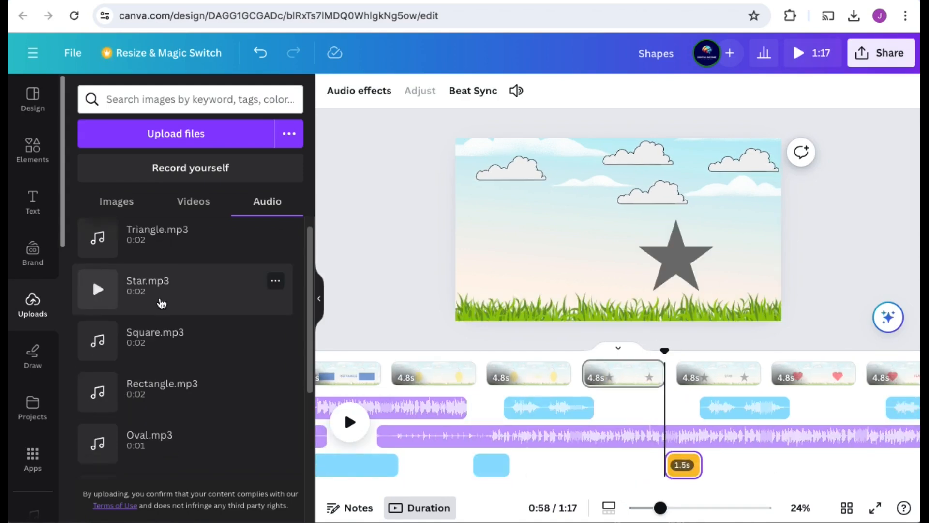
{"action": "scroll", "coordinate": [663, 425], "scroll_direction": "right", "scroll_amount": 4}
{"action": "left_click", "coordinate": [646, 367]}
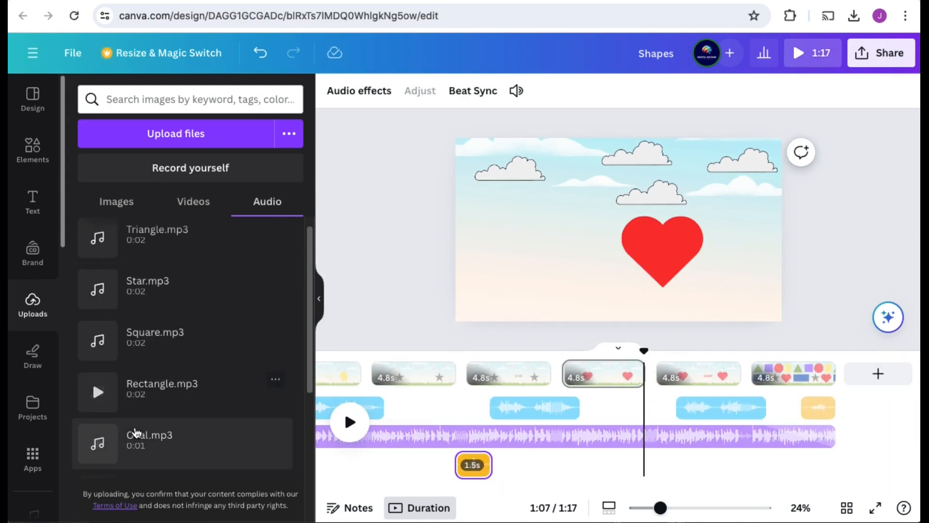
{"action": "scroll", "coordinate": [92, 387], "scroll_direction": "down", "scroll_amount": 3}
{"action": "left_click", "coordinate": [92, 376]}
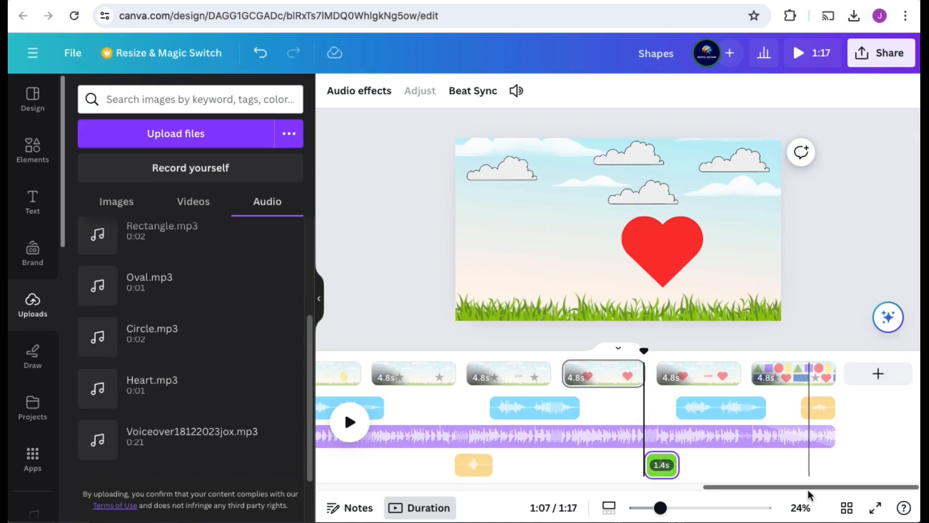
Switch to Narakeet, generate the opening narration for the title page, listen to it, and download it.
{"action": "left_click", "coordinate": [461, 486]}
{"action": "left_click_drag", "start_coordinate": [461, 486], "coordinate": [318, 484]}
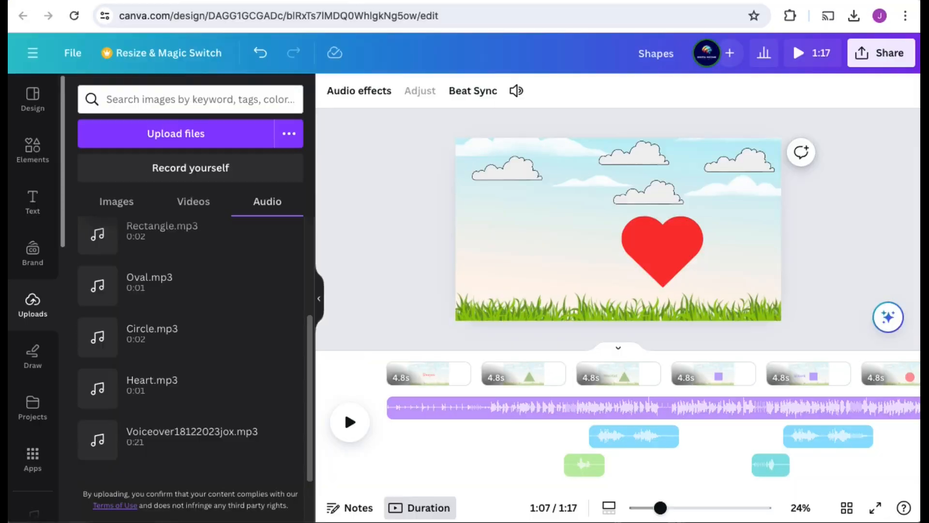
{"action": "key", "text": "ctrl+Tab"}
{"action": "left_click", "coordinate": [617, 493]}
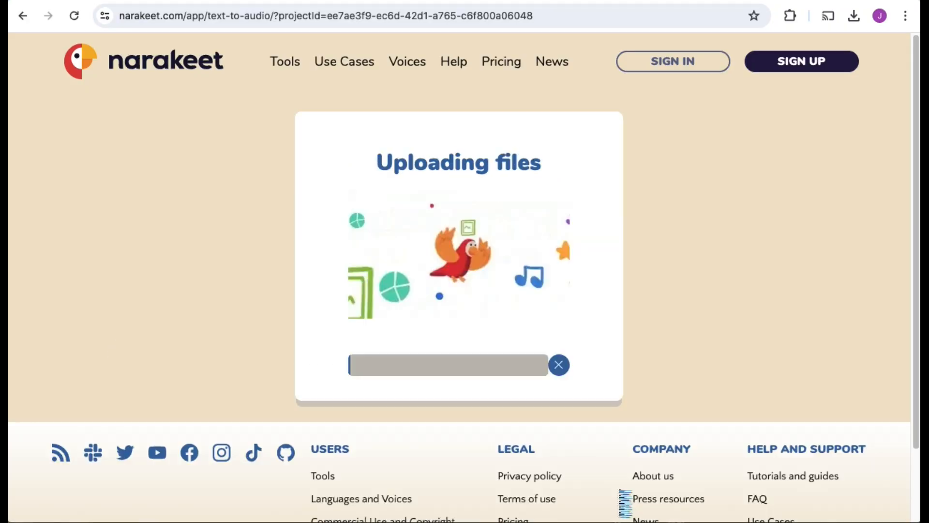
{"action": "left_click", "coordinate": [246, 210]}
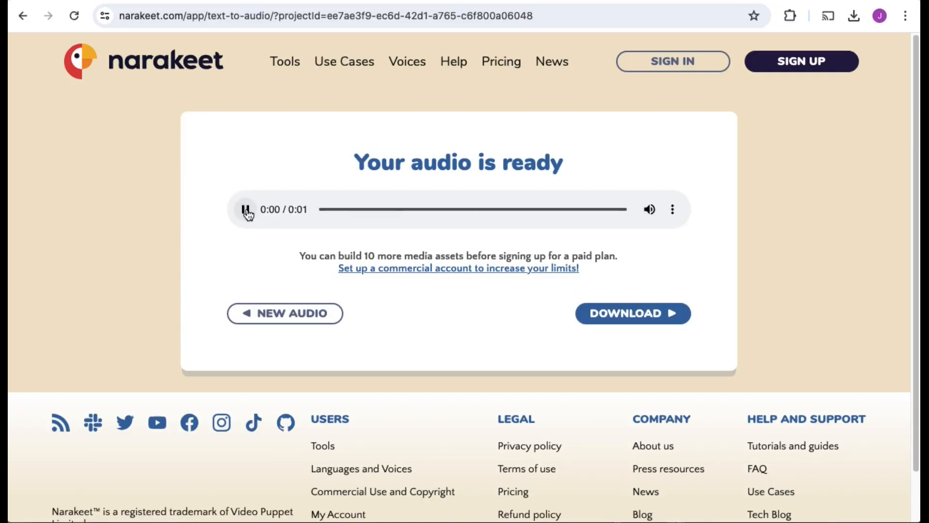
{"action": "left_click", "coordinate": [680, 314]}
Switch back to Canva, add the uploaded Lets learn Shapes.mp3 narration at the start of the Shapes title page, and preview the video.
{"action": "key", "text": "ctrl+Tab"}
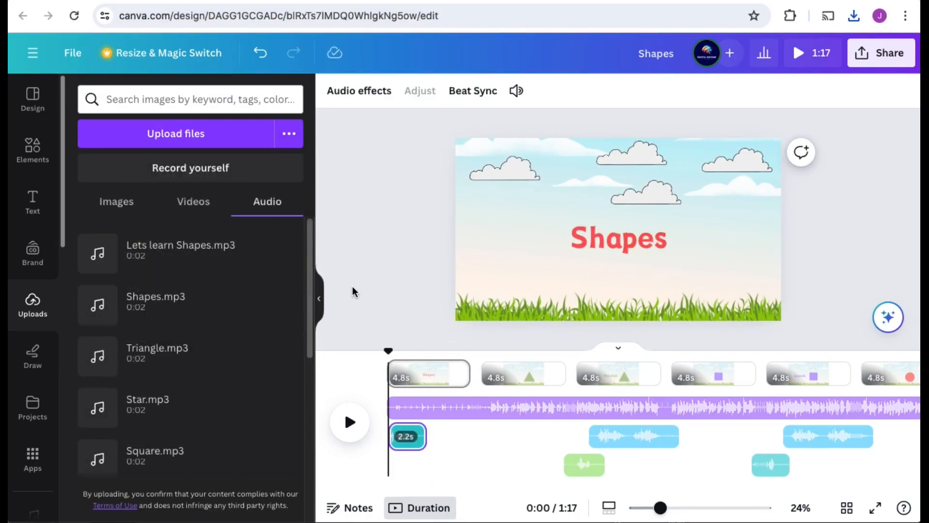
{"action": "left_click", "coordinate": [350, 423]}
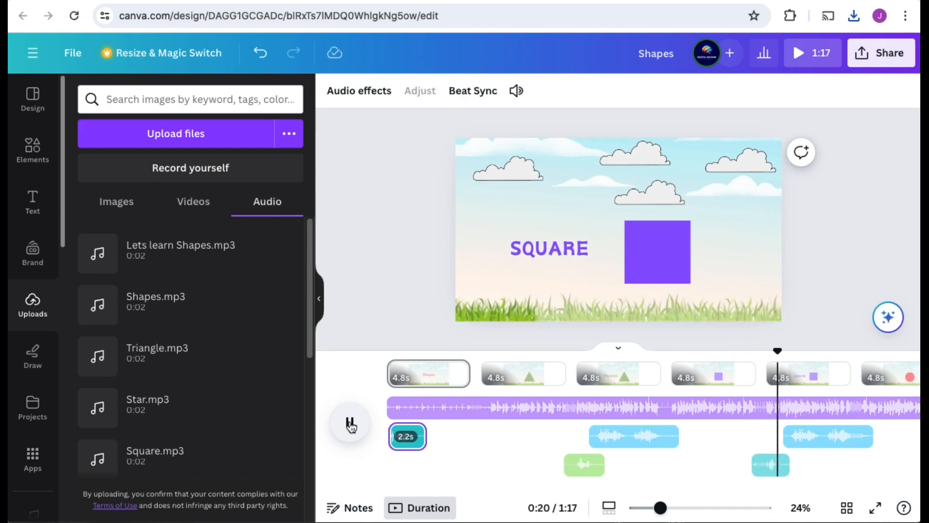
{"action": "left_click", "coordinate": [350, 425]}
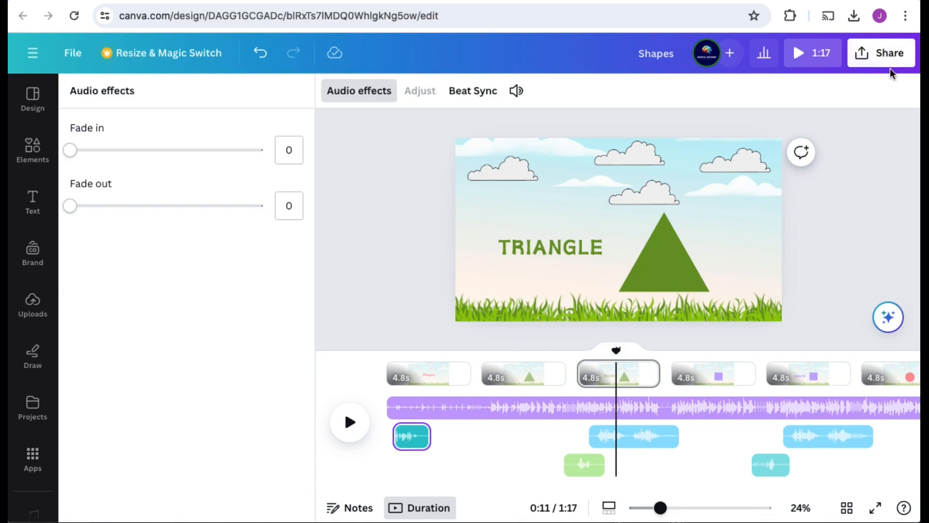
Download all 16 pages of the design as an MP4 video in 4K (UHD) quality.
{"action": "left_click", "coordinate": [867, 56]}
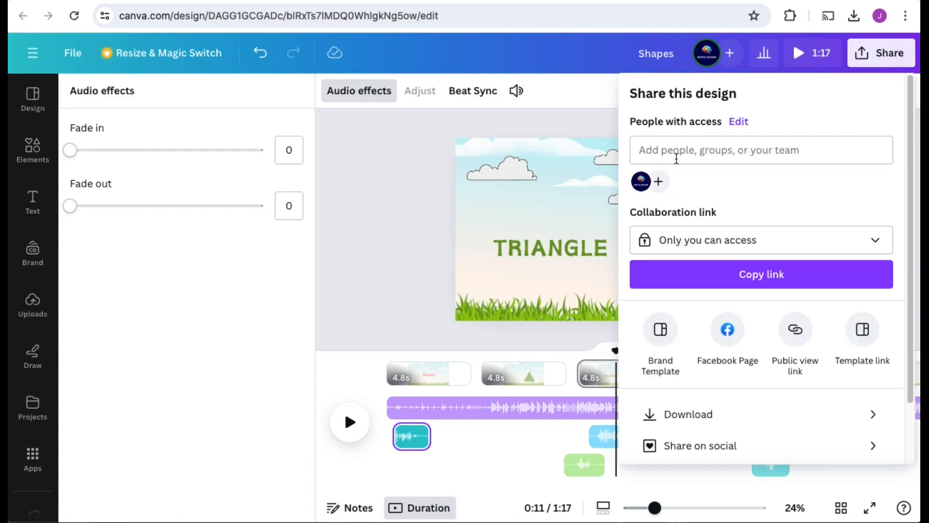
{"action": "left_click", "coordinate": [707, 412]}
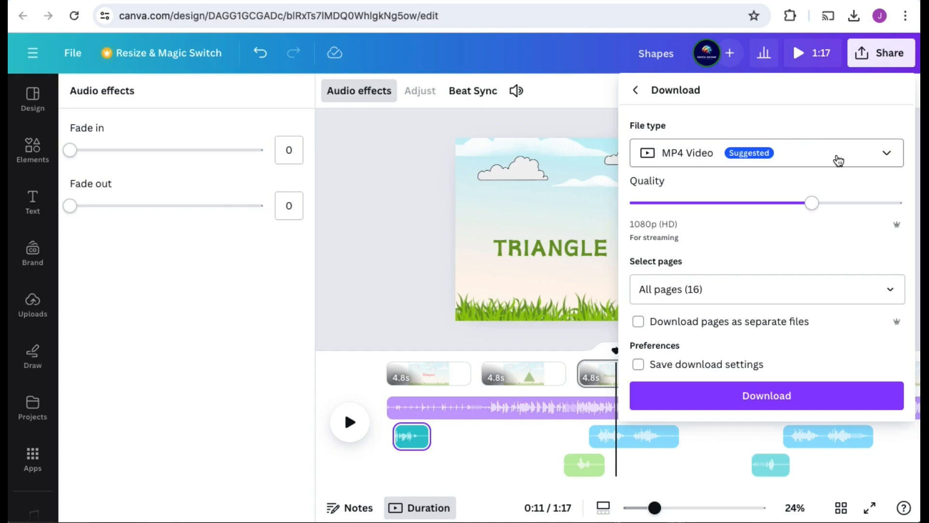
{"action": "left_click_drag", "start_coordinate": [814, 211], "coordinate": [866, 213]}
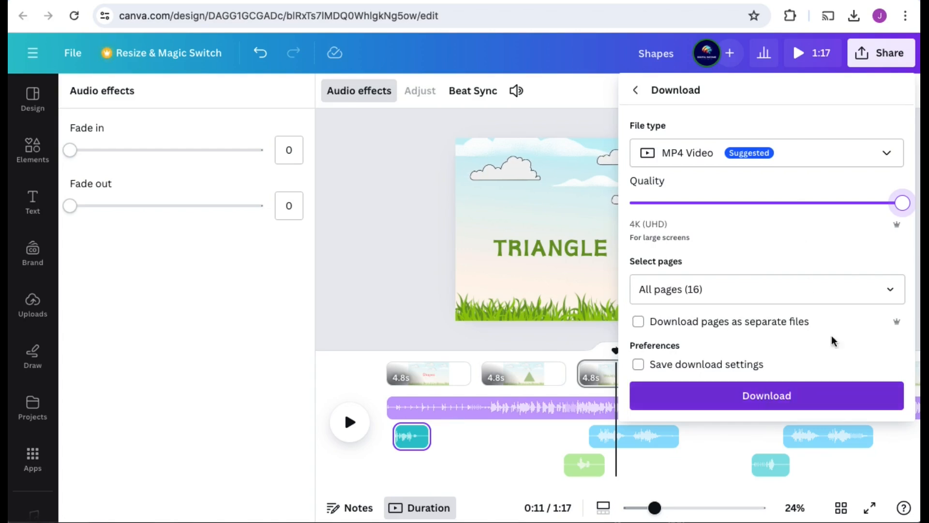
{"action": "left_click", "coordinate": [889, 290]}
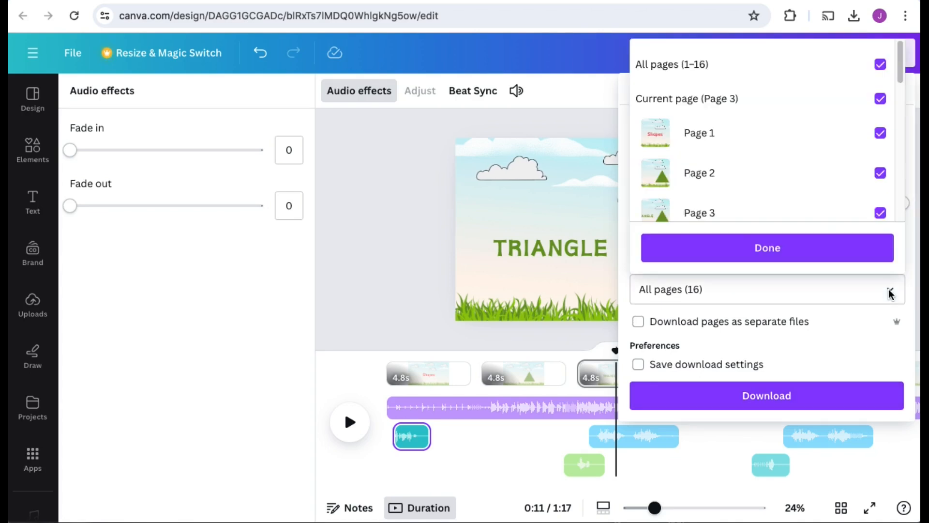
{"action": "left_click", "coordinate": [889, 290]}
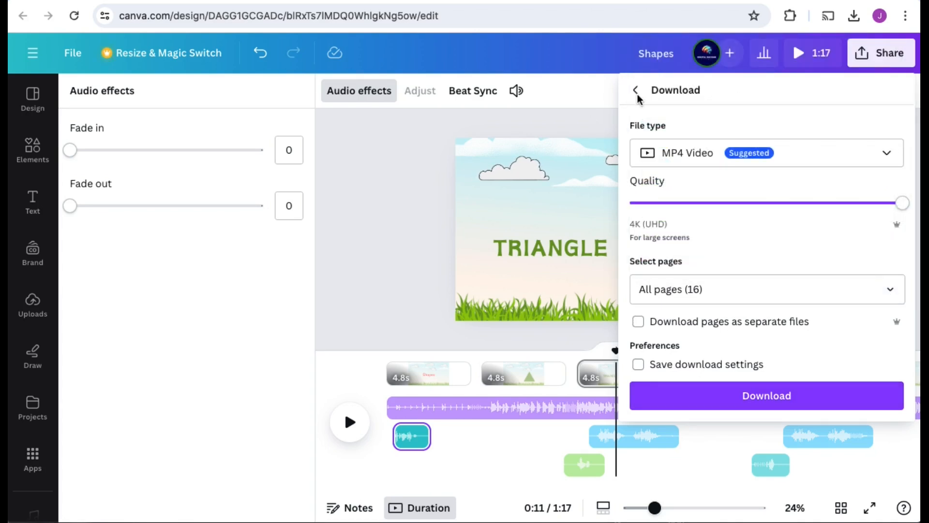
{"action": "left_click", "coordinate": [764, 398]}
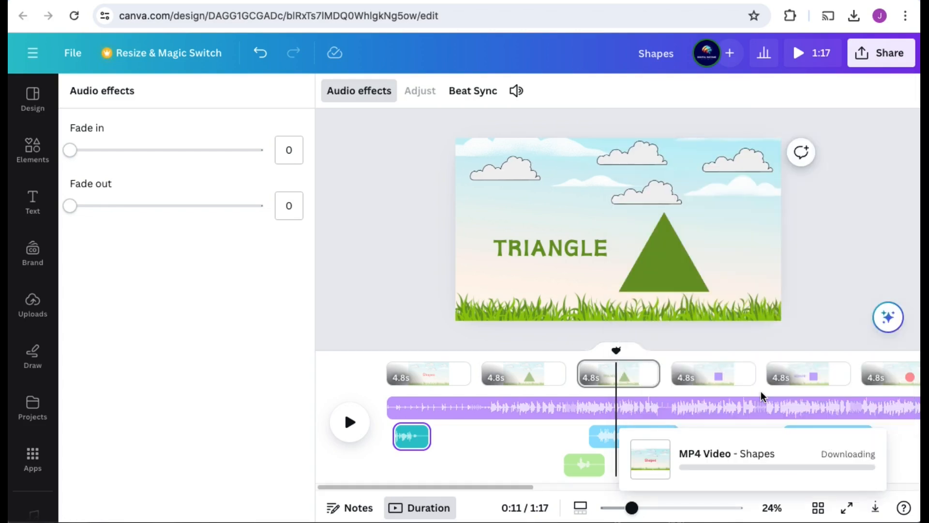